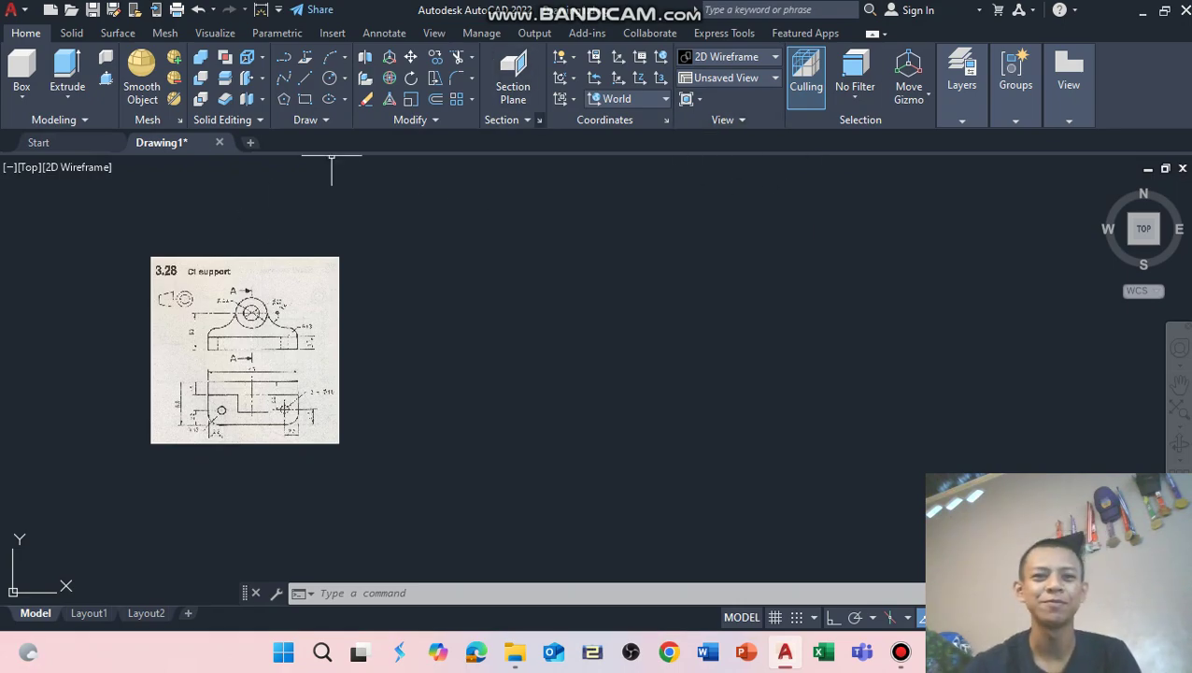
- Draw a closed 125 by 13 rectangle with LINE, with Ortho turned on
{"action": "left_click", "coordinate": [304, 79]}
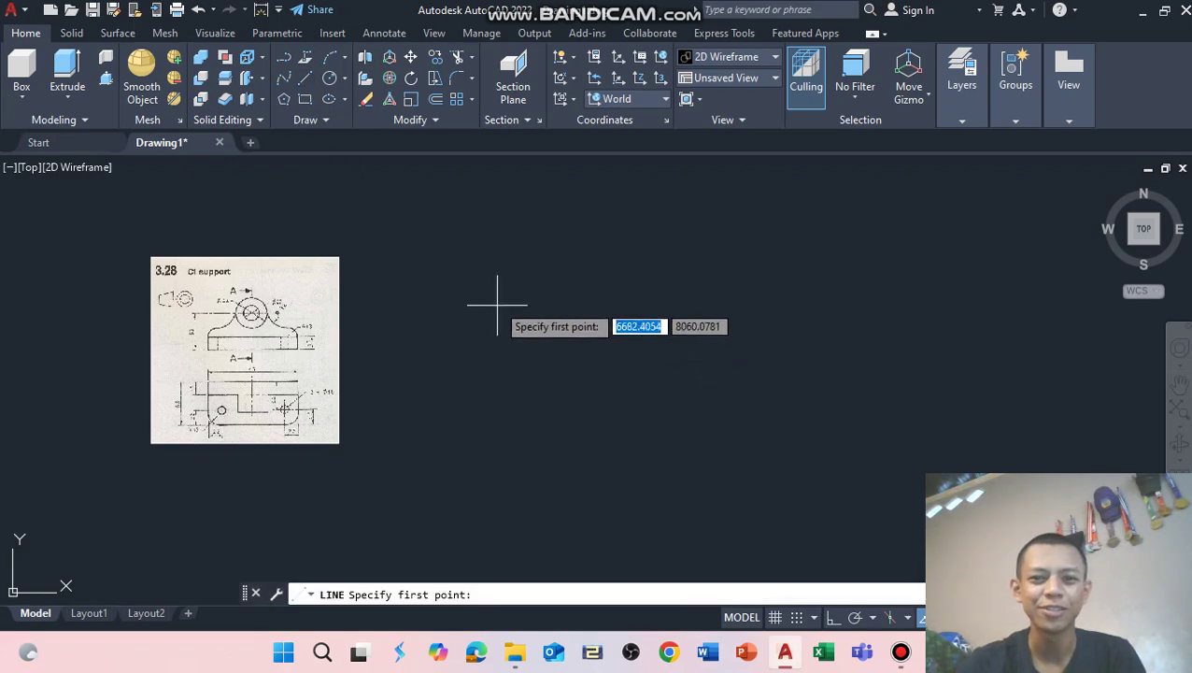
{"action": "left_click", "coordinate": [498, 301]}
{"action": "key", "text": "F8"}
{"action": "type", "text": "125"}
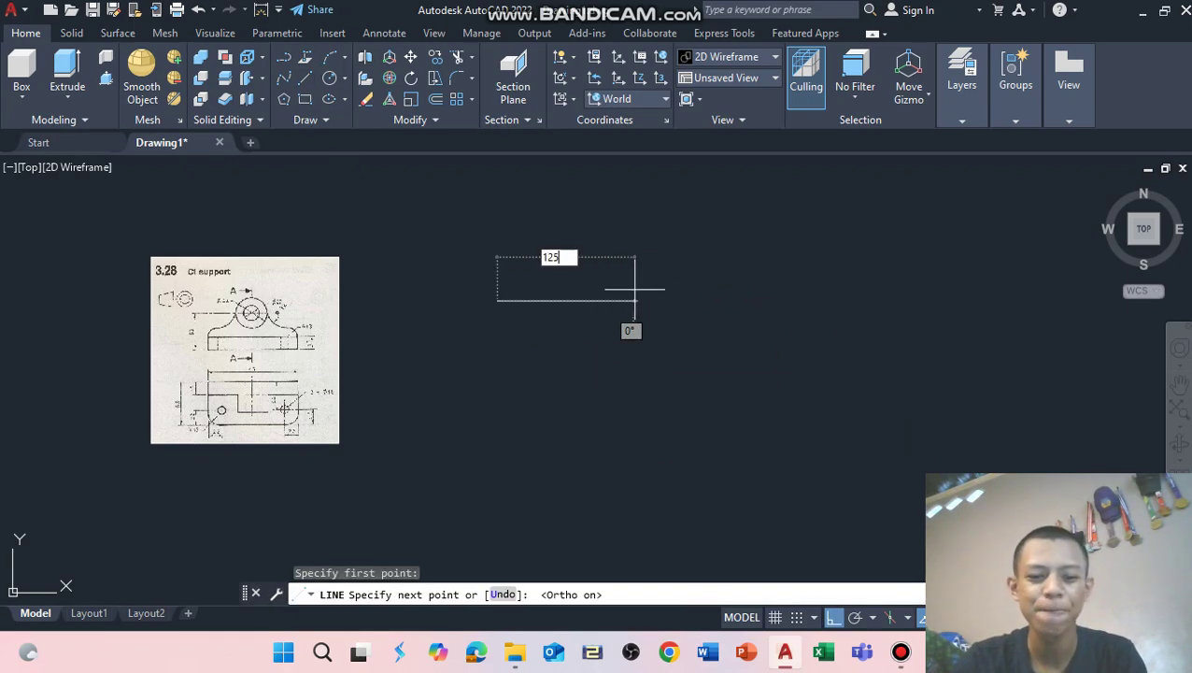
{"action": "key", "text": "Return"}
{"action": "scroll", "coordinate": [548, 297], "scroll_direction": "up", "scroll_amount": 3}
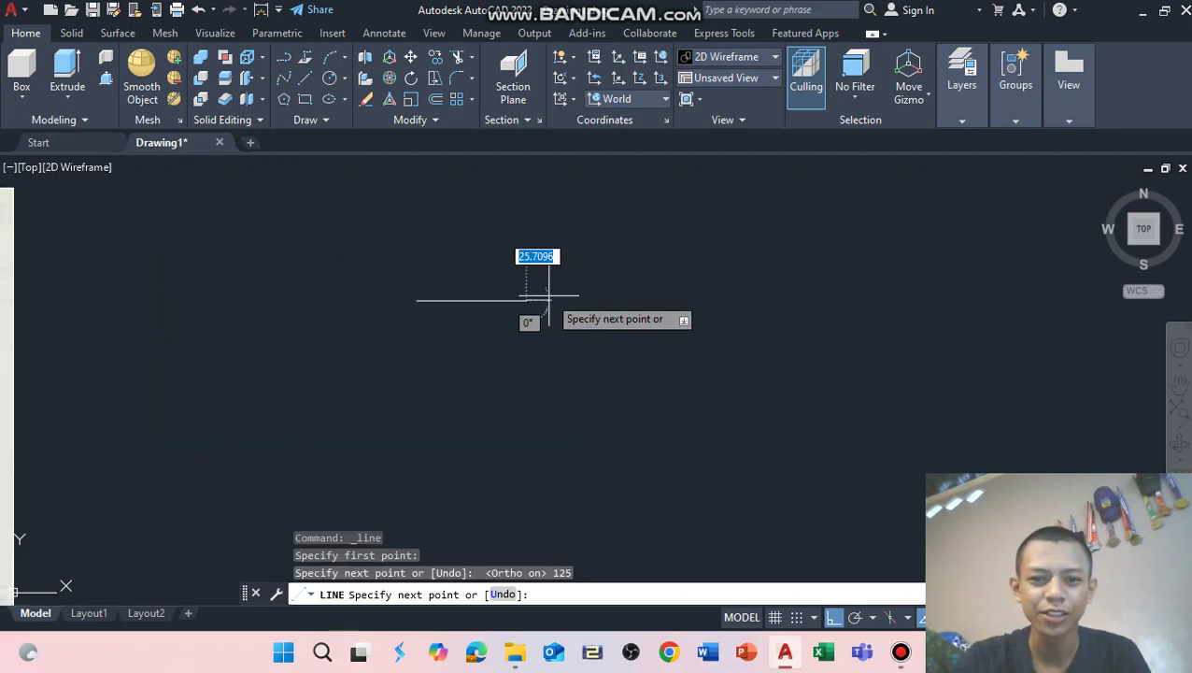
{"action": "type", "text": "1"}
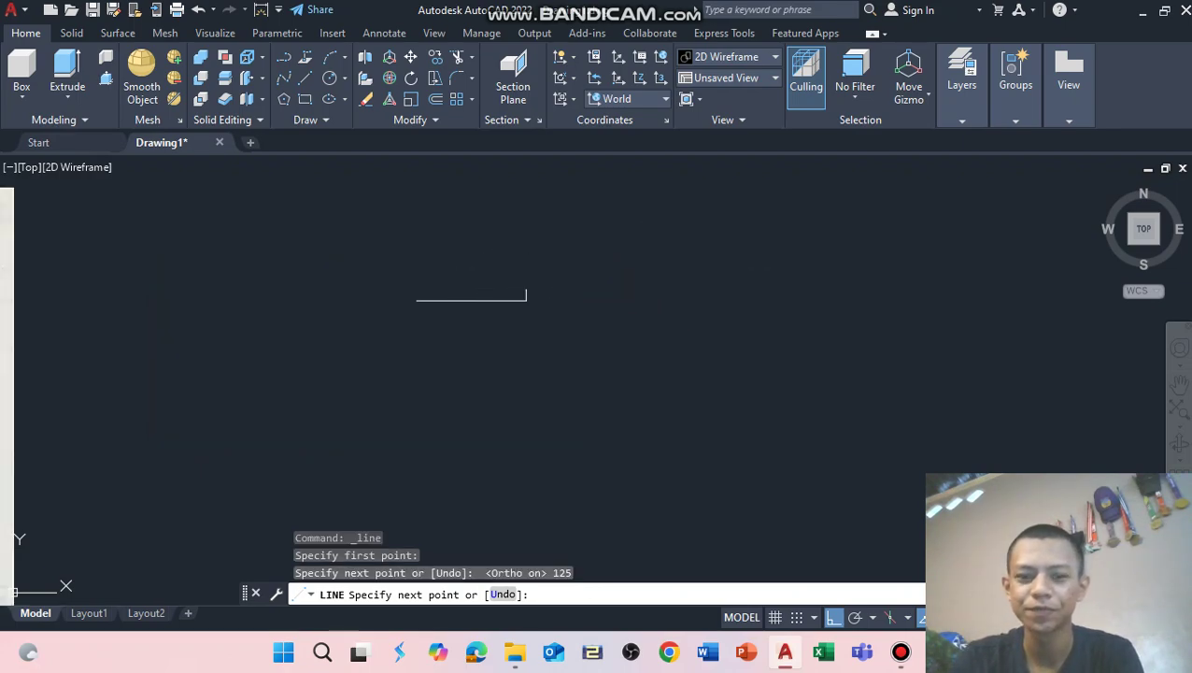
{"action": "key", "text": "Return"}
{"action": "type", "text": "125"}
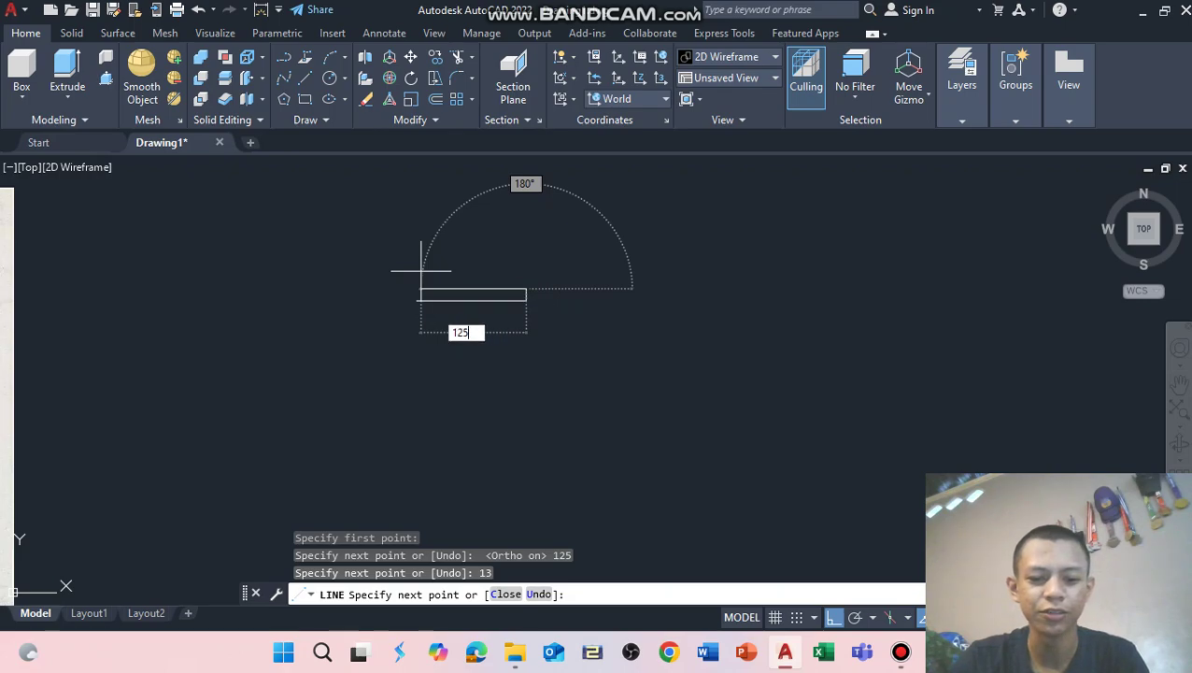
{"action": "key", "text": "Return"}
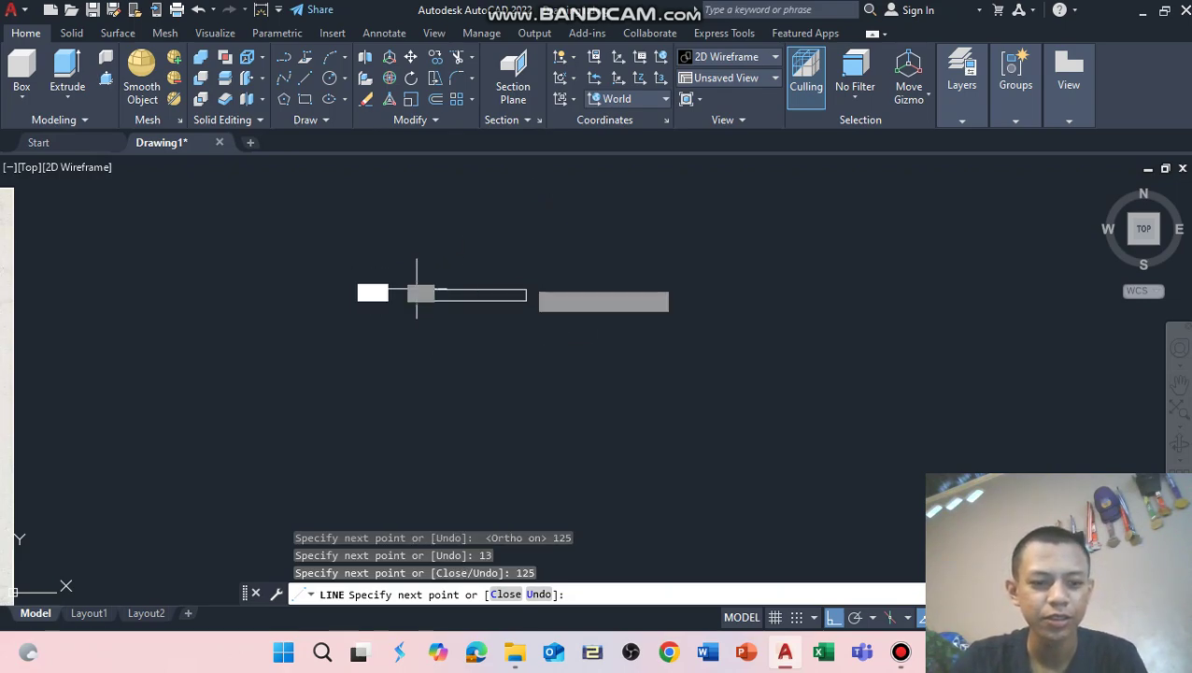
{"action": "left_click", "coordinate": [416, 294]}
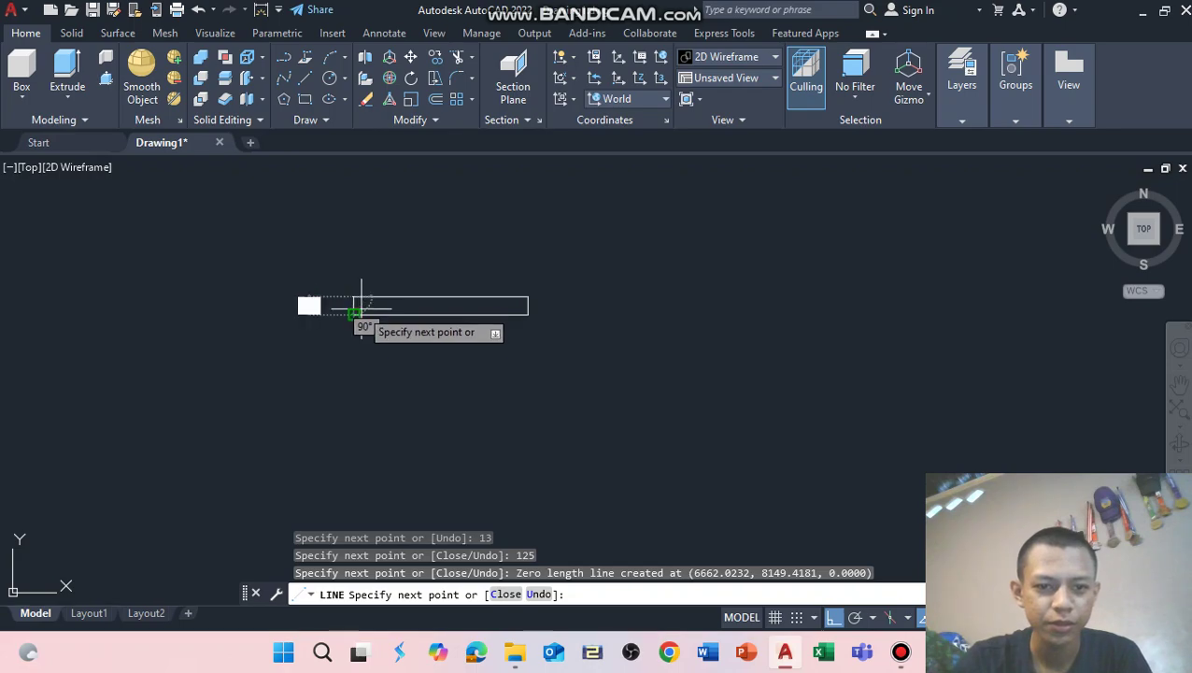
{"action": "key", "text": "Escape"}
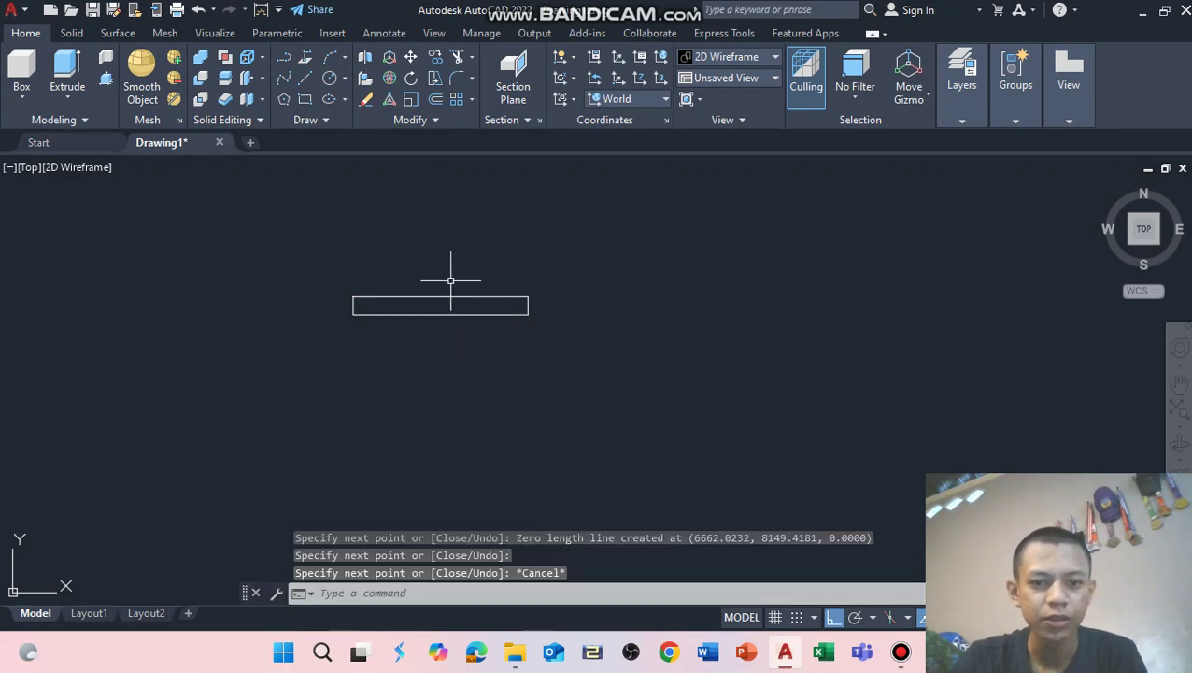
- Begin a line on the rectangle's bottom edge, then cancel it
{"action": "scroll", "coordinate": [444, 277], "scroll_direction": "up", "scroll_amount": 2}
{"action": "left_click", "coordinate": [304, 78]}
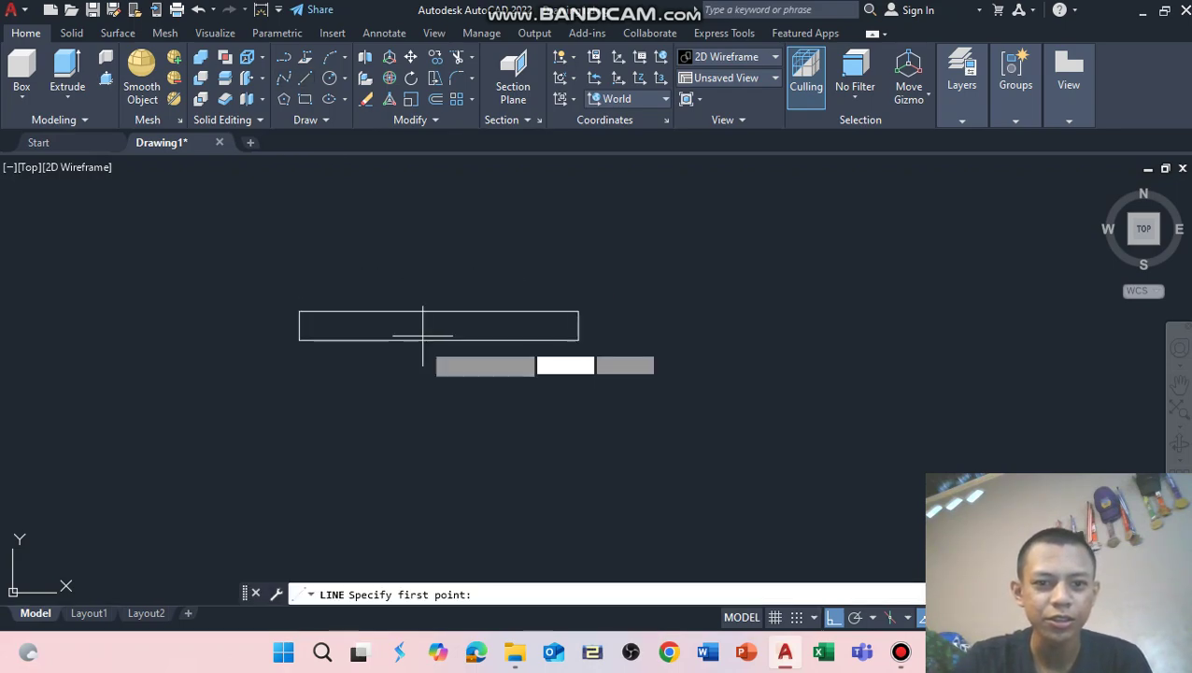
{"action": "left_click", "coordinate": [438, 340]}
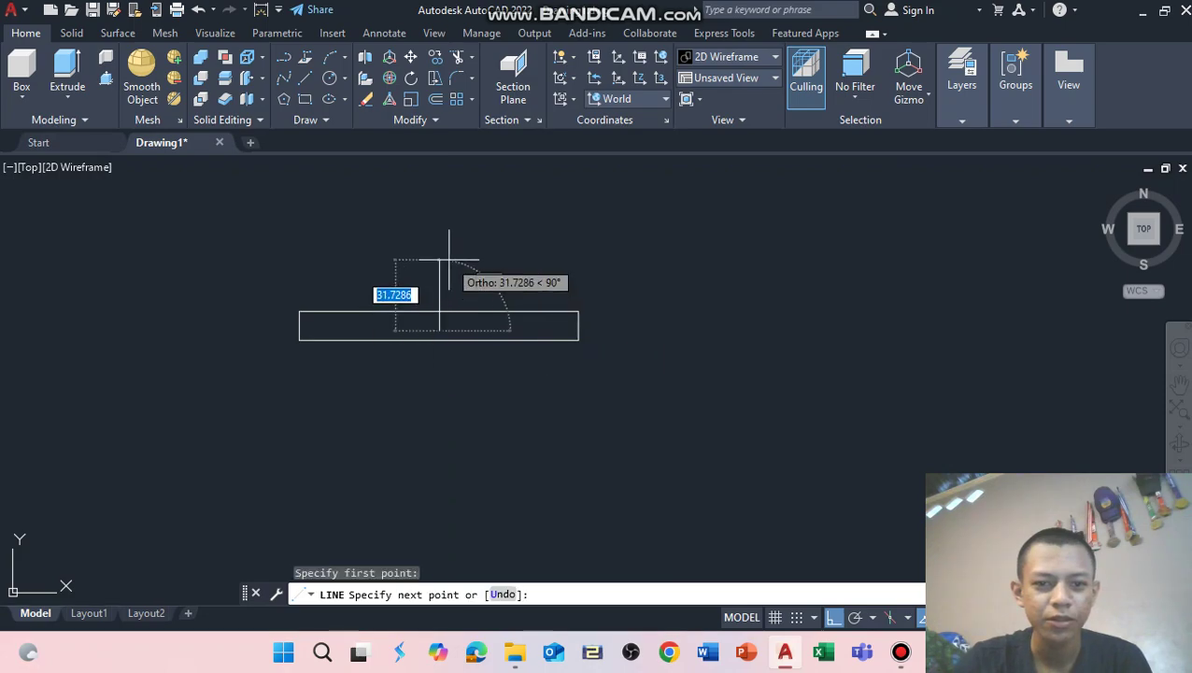
{"action": "key", "text": "Escape"}
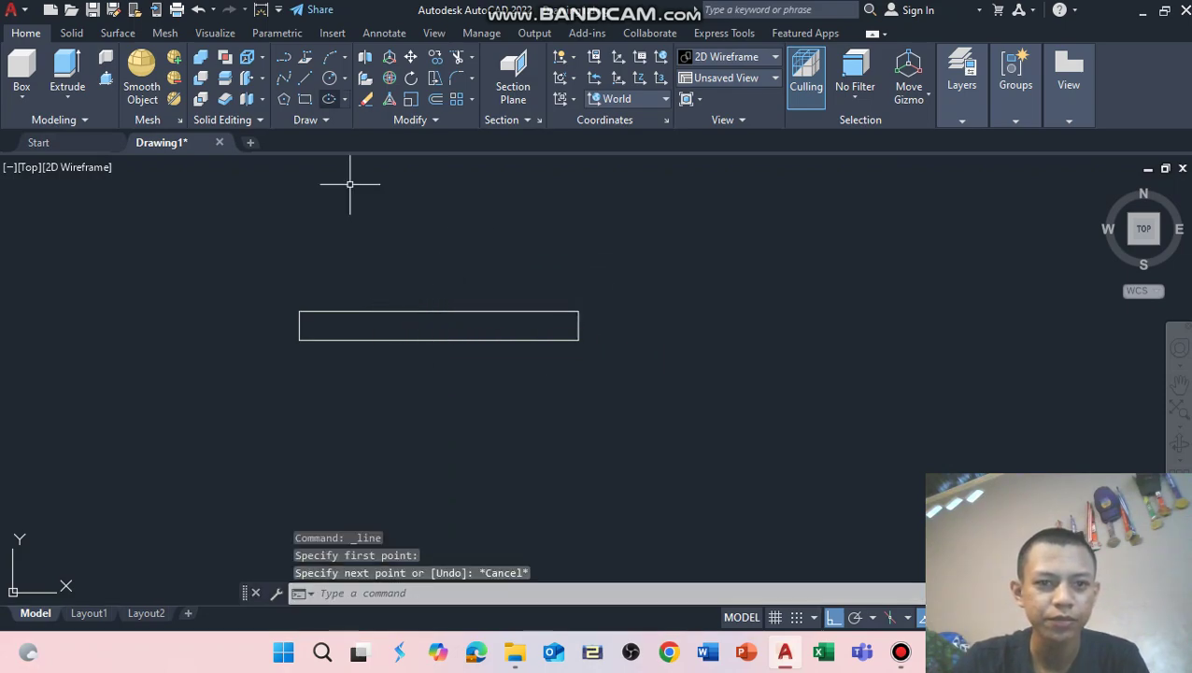
- Draw a 34-unit vertical line up from the bottom edge's midpoint
{"action": "left_click", "coordinate": [305, 78]}
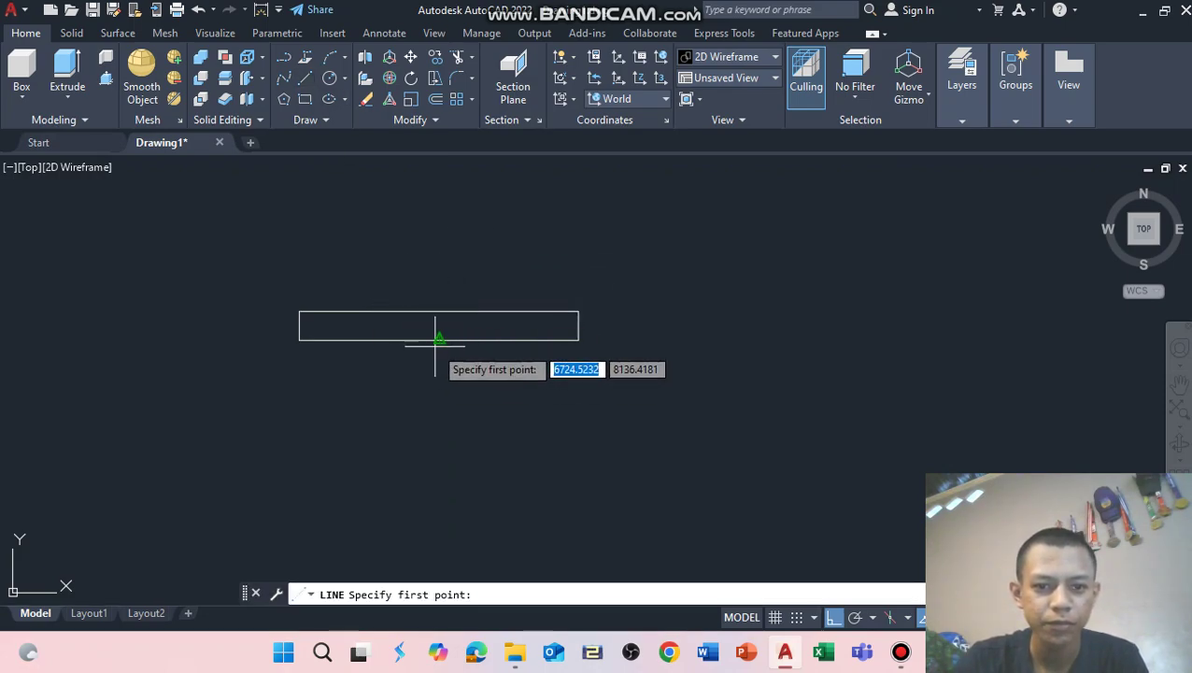
{"action": "left_click", "coordinate": [439, 340]}
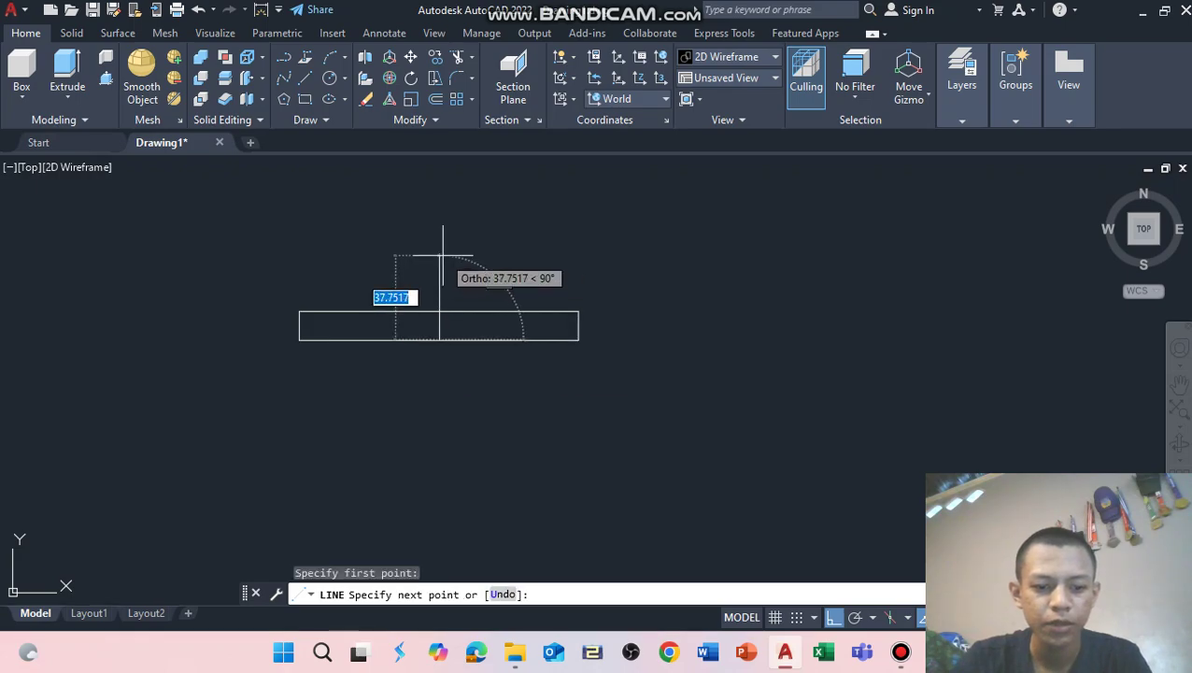
{"action": "type", "text": "34"}
{"action": "key", "text": "Return"}
{"action": "key", "text": "Escape"}
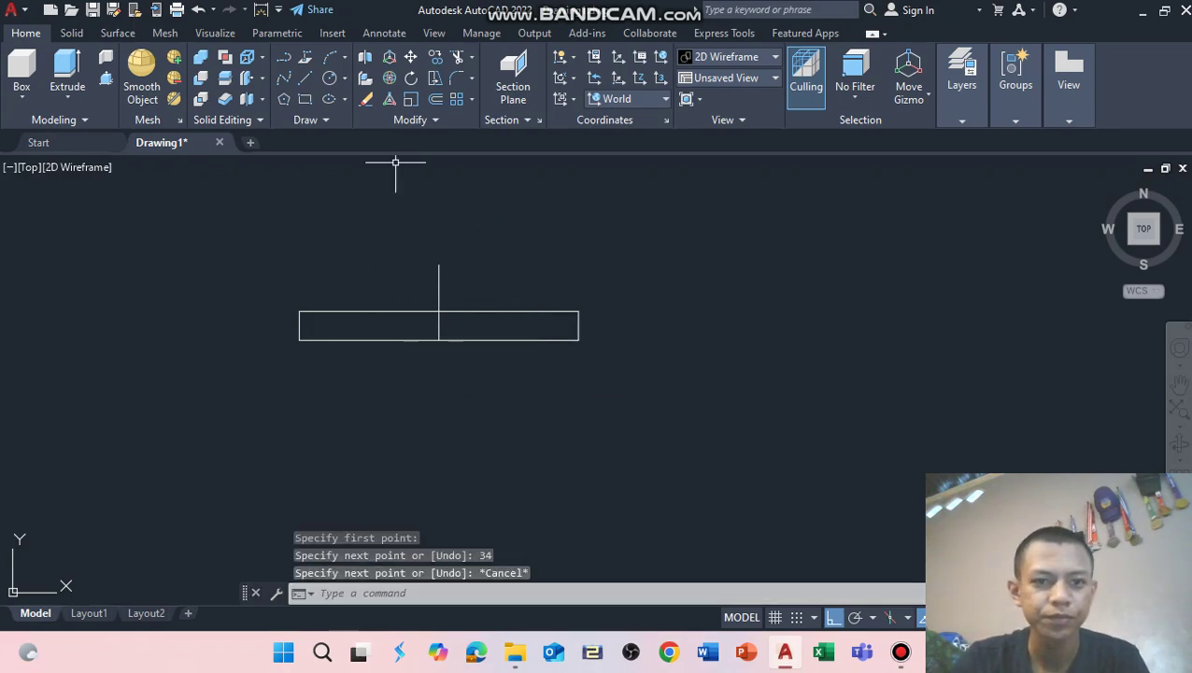
- Draw concentric circles of diameter 22 and 44 at the line's top end
{"action": "left_click", "coordinate": [345, 78]}
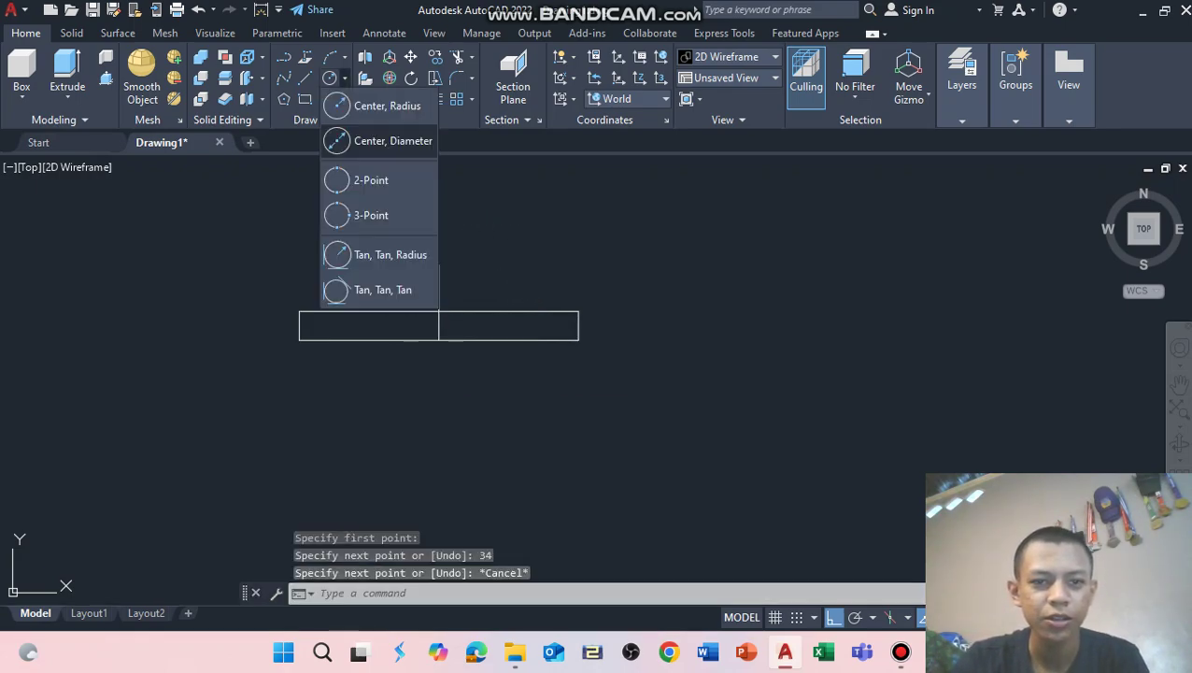
{"action": "left_click", "coordinate": [383, 106]}
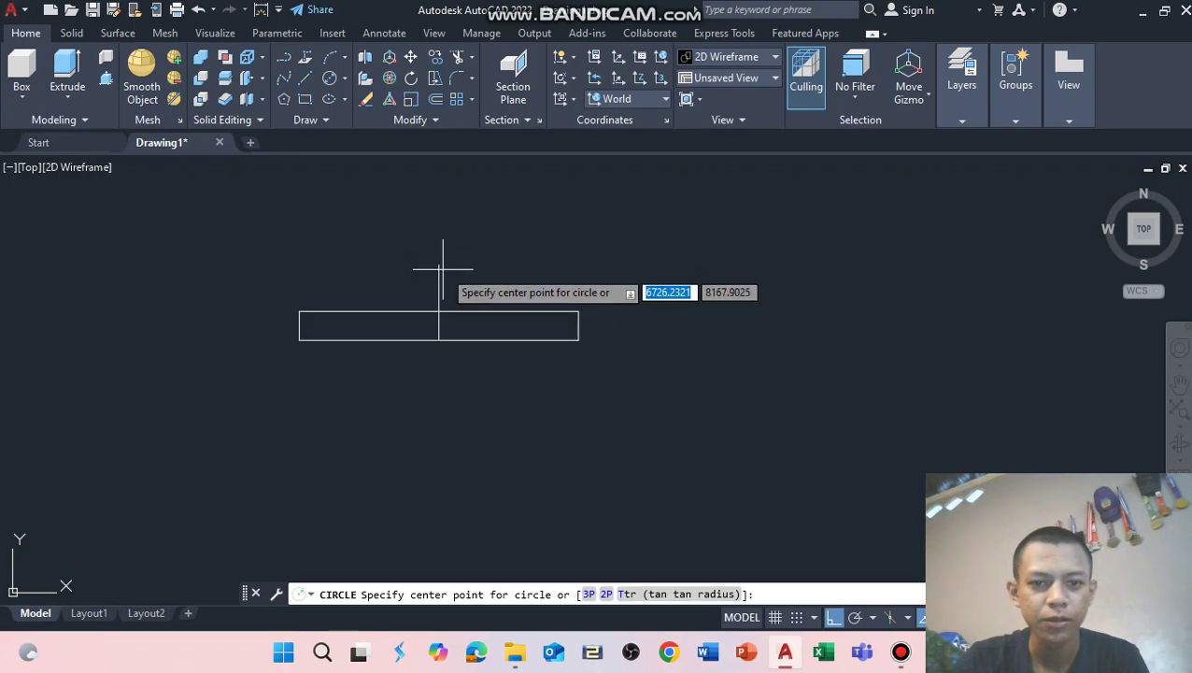
{"action": "left_click", "coordinate": [439, 265]}
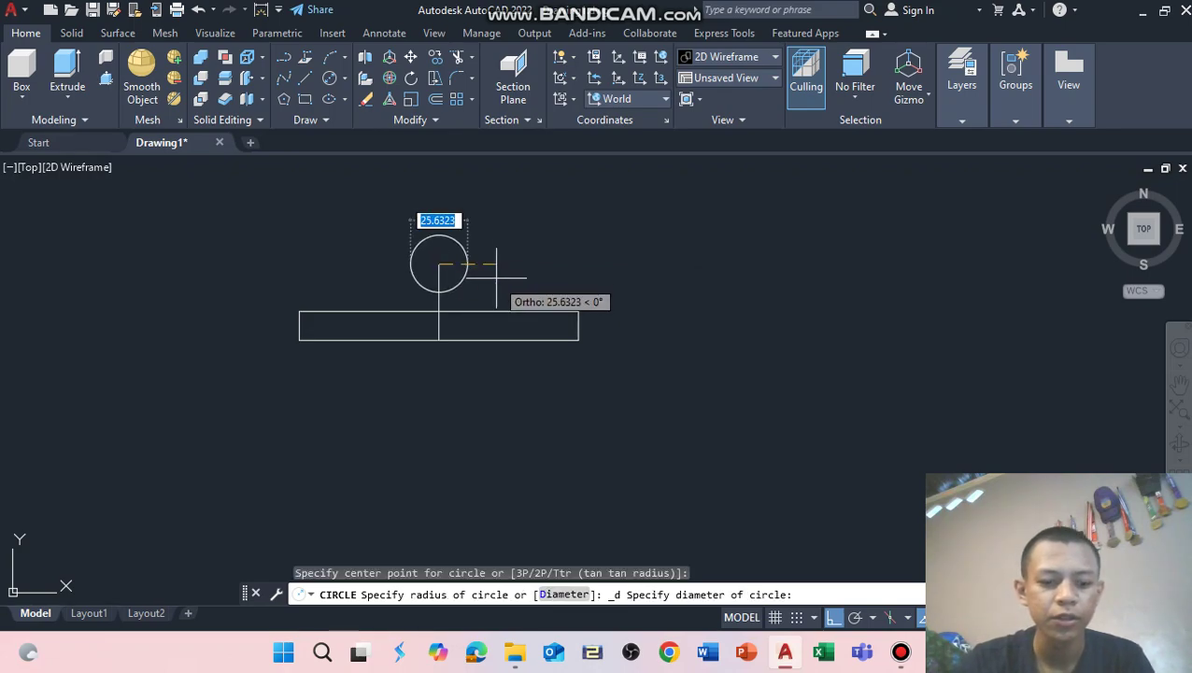
{"action": "type", "text": "22"}
{"action": "key", "text": "Return"}
{"action": "scroll", "coordinate": [496, 270], "scroll_direction": "up", "scroll_amount": 2}
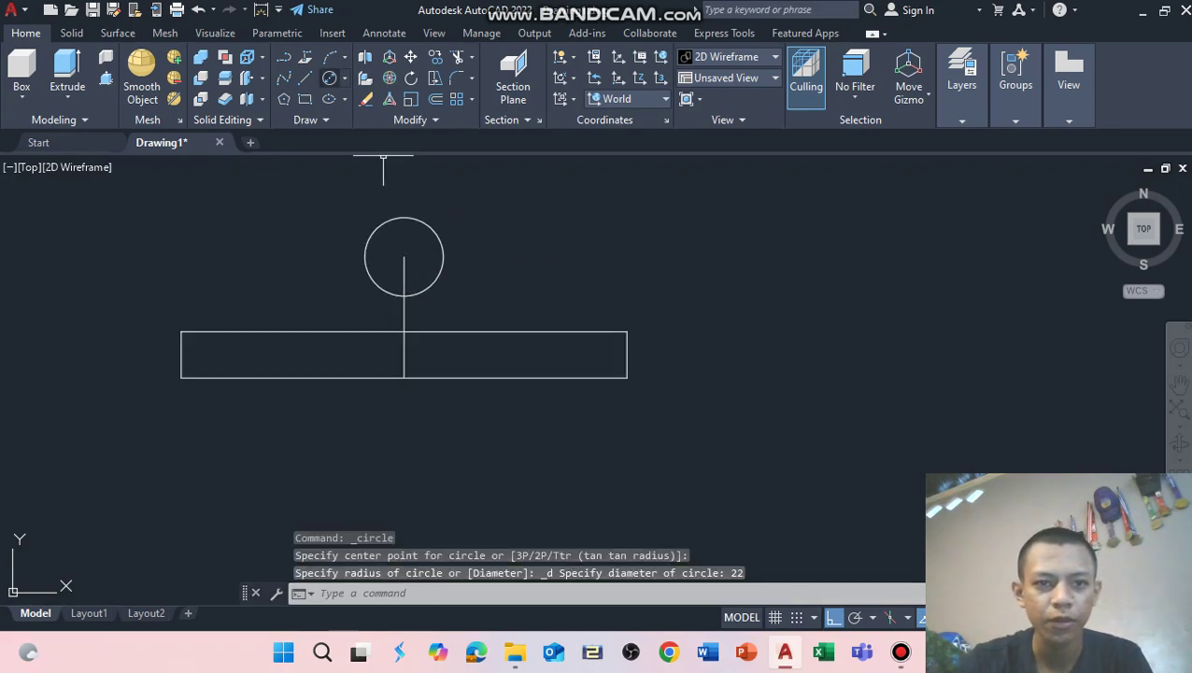
{"action": "key", "text": "Return"}
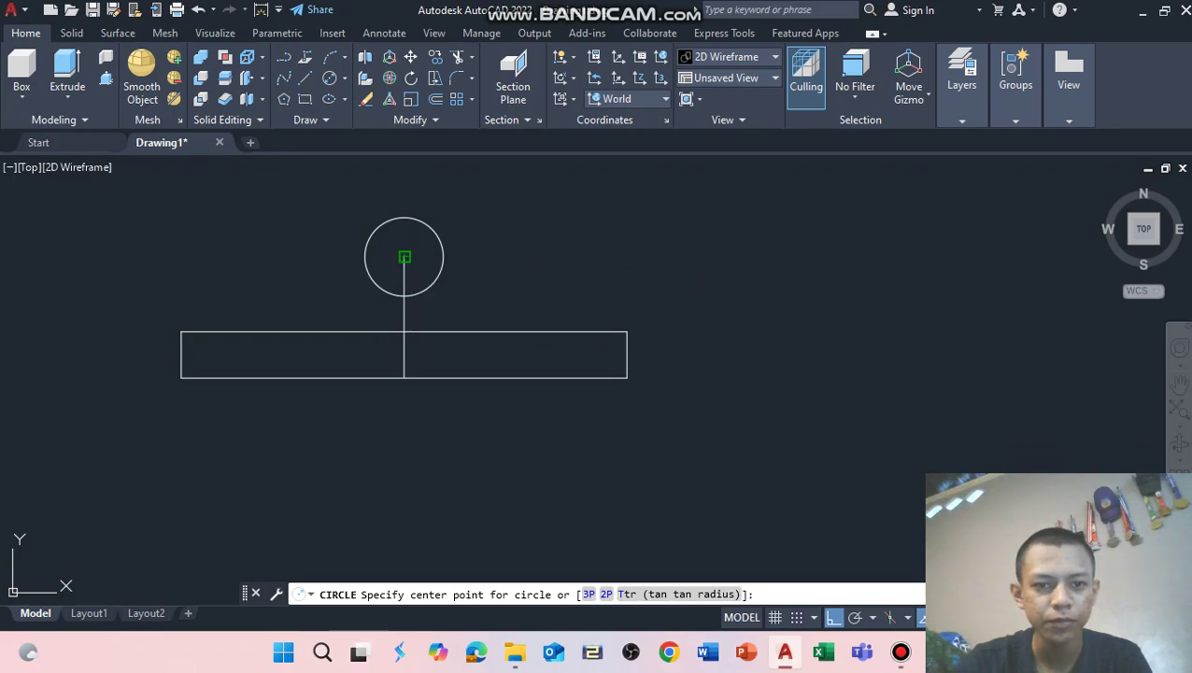
{"action": "left_click", "coordinate": [404, 257]}
{"action": "type", "text": "44"}
{"action": "key", "text": "Return"}
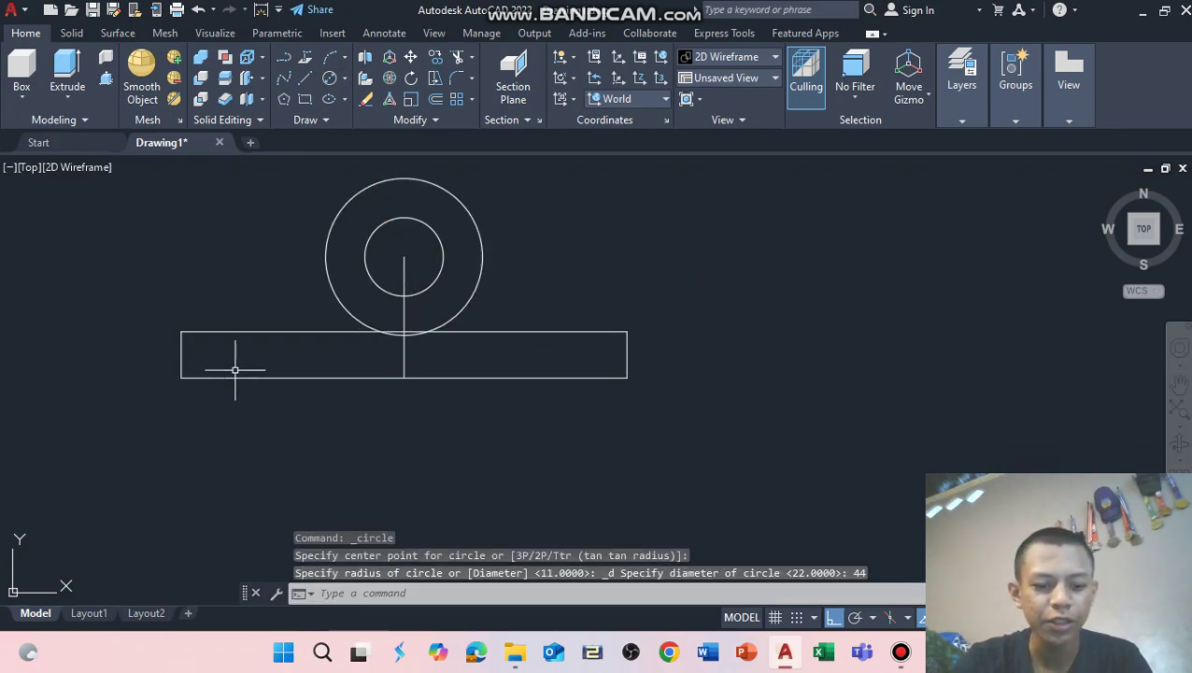
{"action": "type", "text": "f"}
- Set the fillet radius to 13 and round the rectangle's top-left corner
{"action": "key", "text": "Return"}
{"action": "type", "text": "r"}
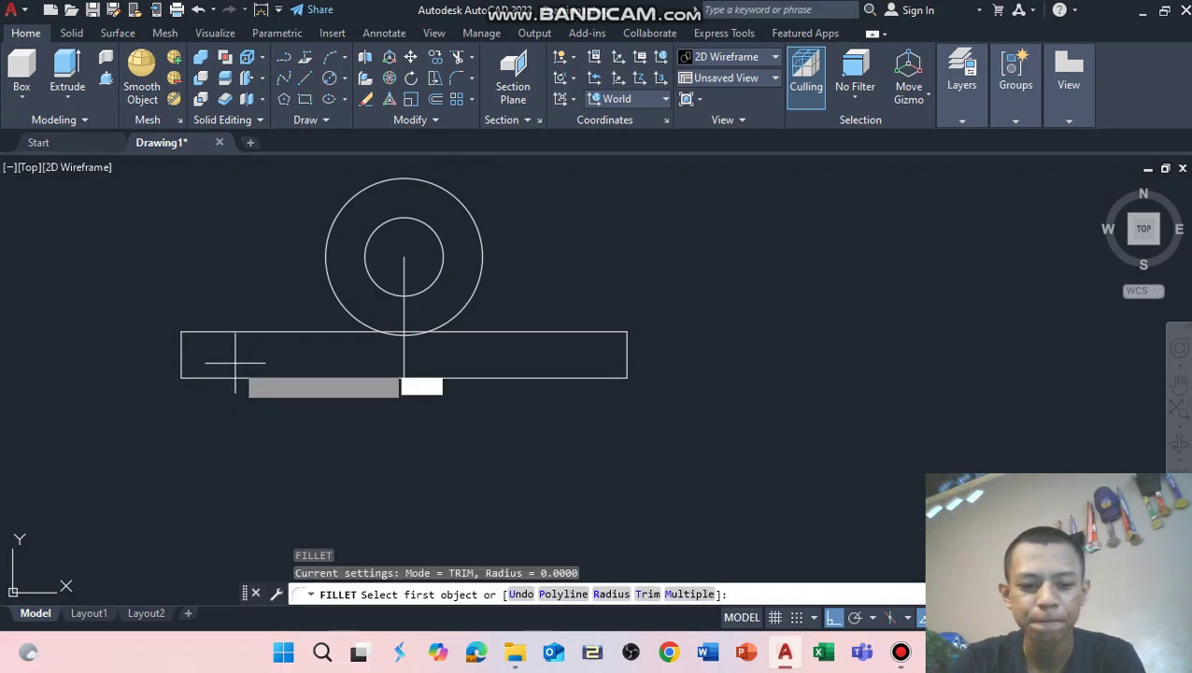
{"action": "key", "text": "Return"}
{"action": "key", "text": "Return"}
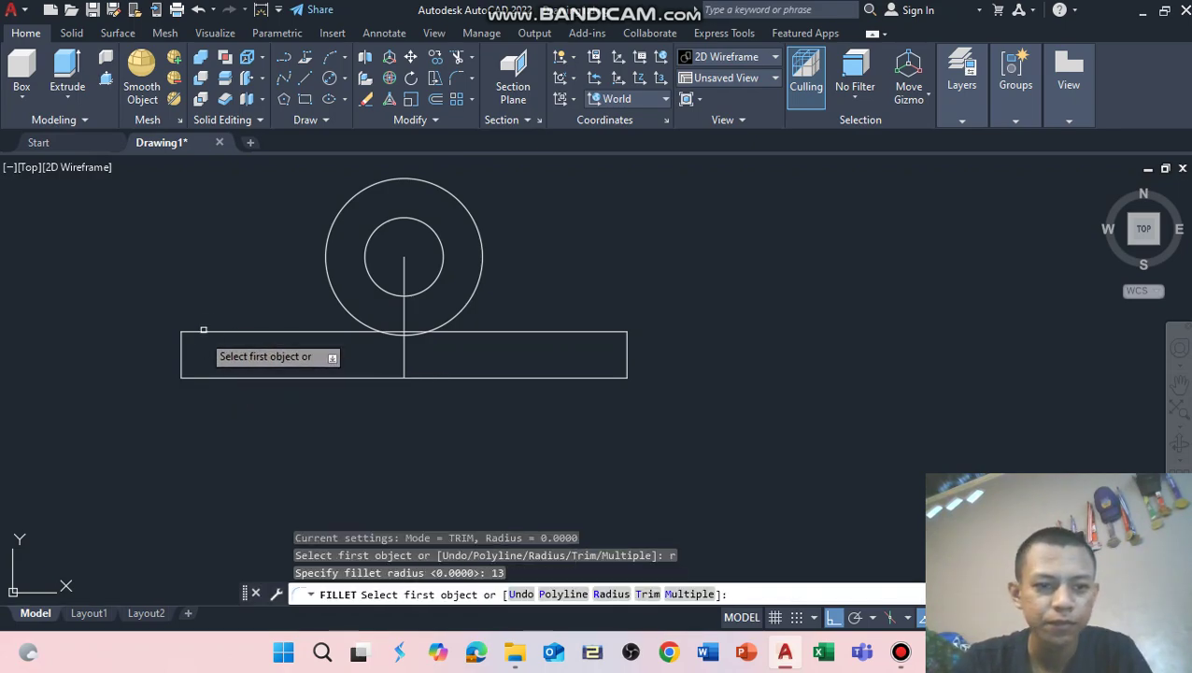
{"action": "left_click", "coordinate": [192, 332]}
{"action": "left_click", "coordinate": [180, 342]}
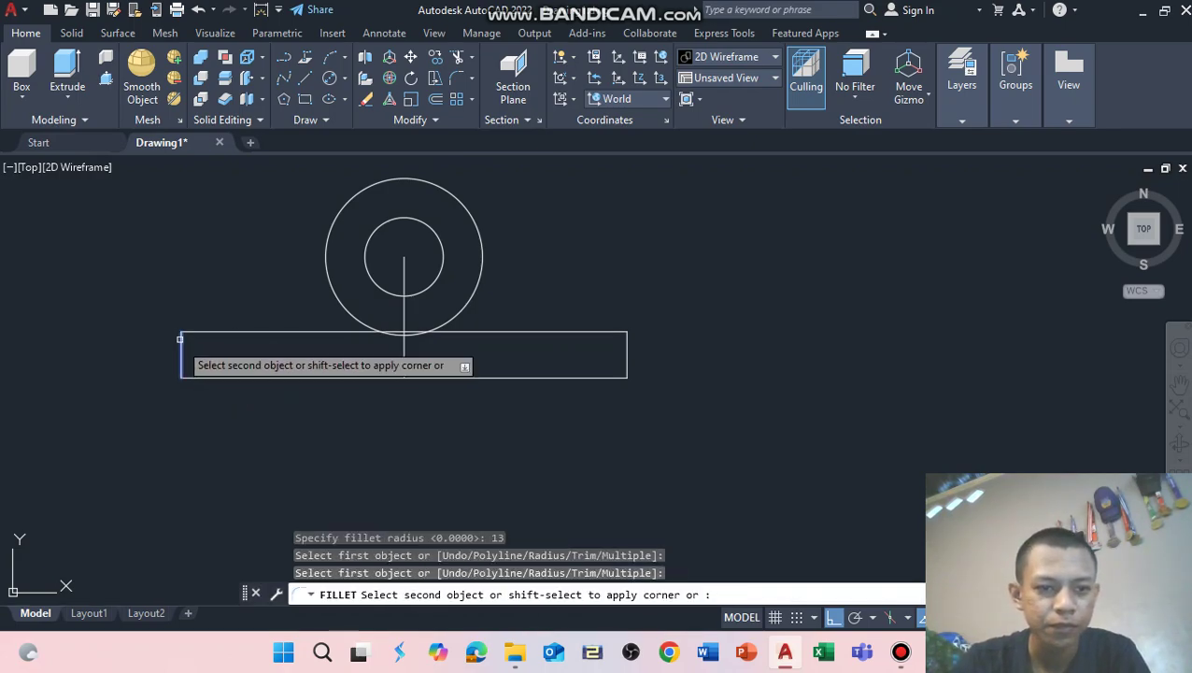
{"action": "left_click", "coordinate": [186, 334]}
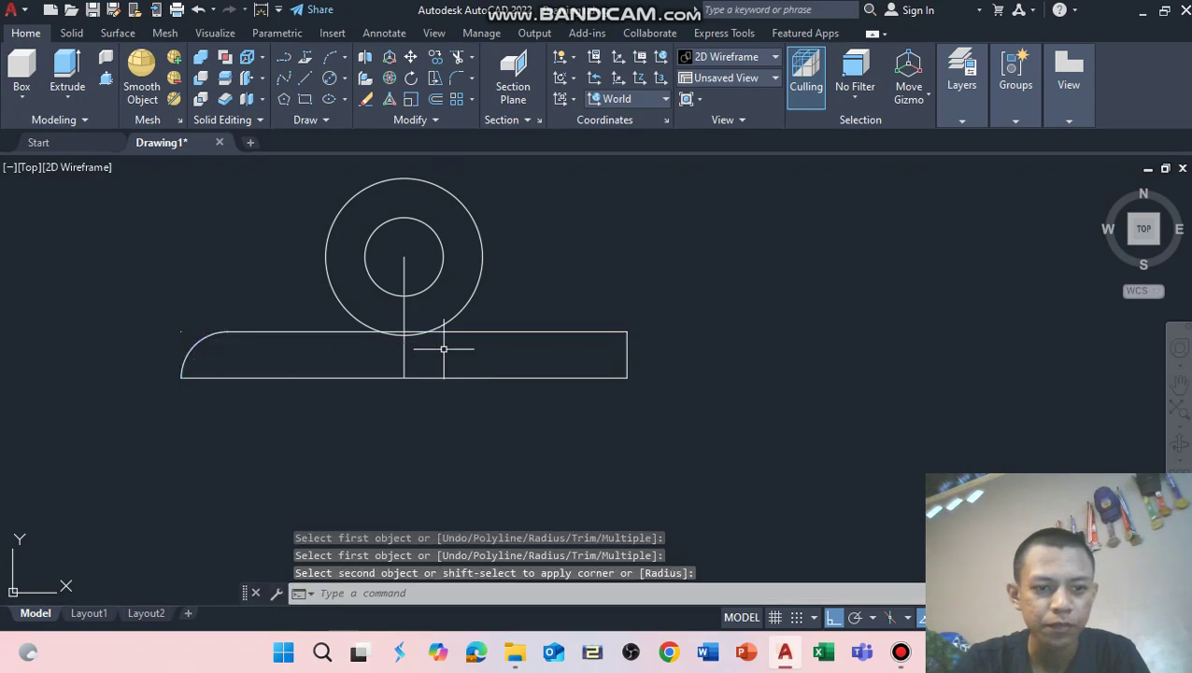
- Round the top-right corner with the same radius and delete a leftover object
{"action": "key", "text": "Return"}
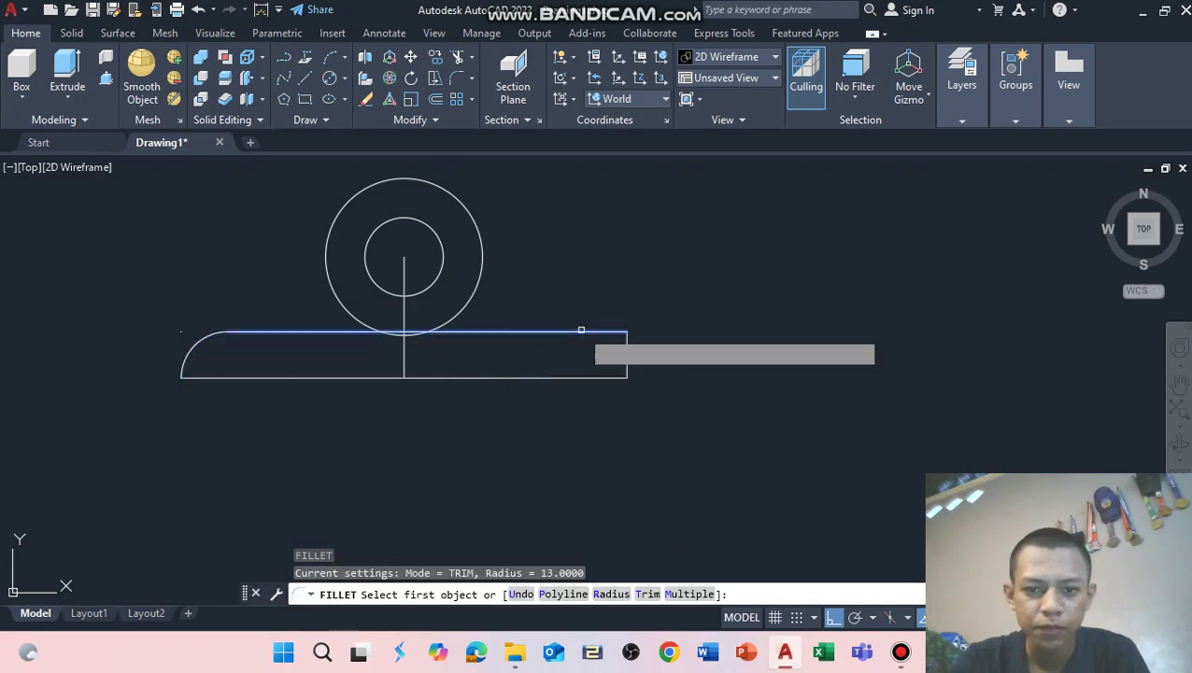
{"action": "left_click", "coordinate": [580, 331]}
{"action": "left_click", "coordinate": [627, 350]}
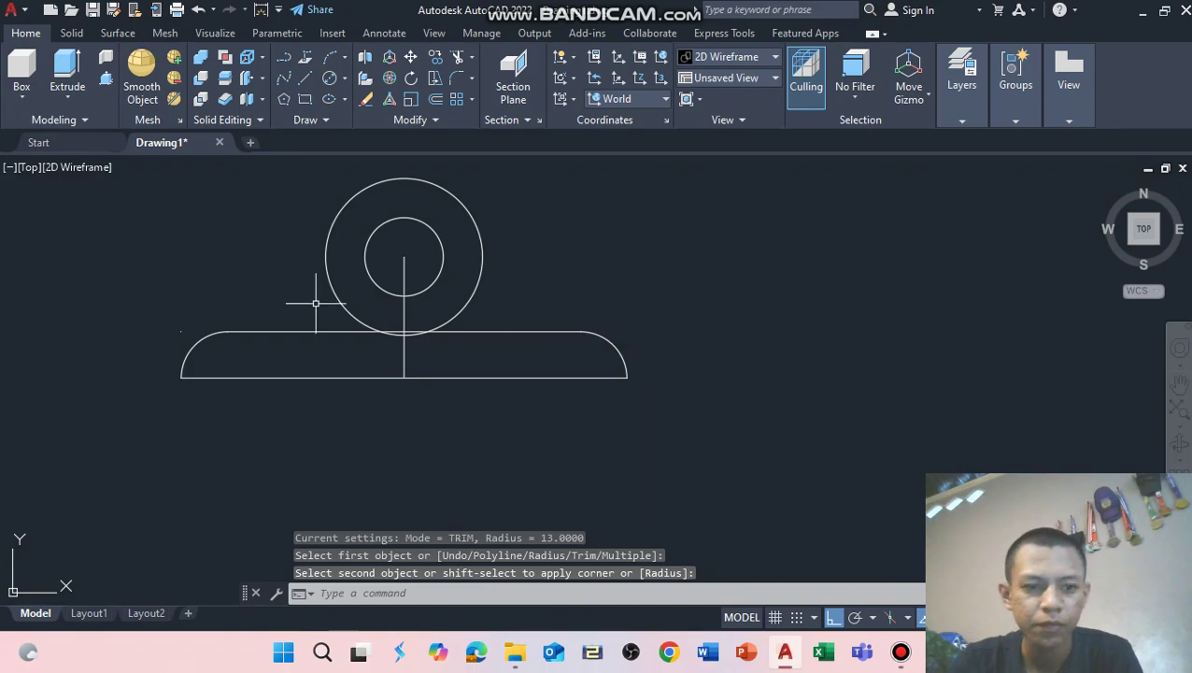
{"action": "scroll", "coordinate": [186, 327], "scroll_direction": "up", "scroll_amount": 4}
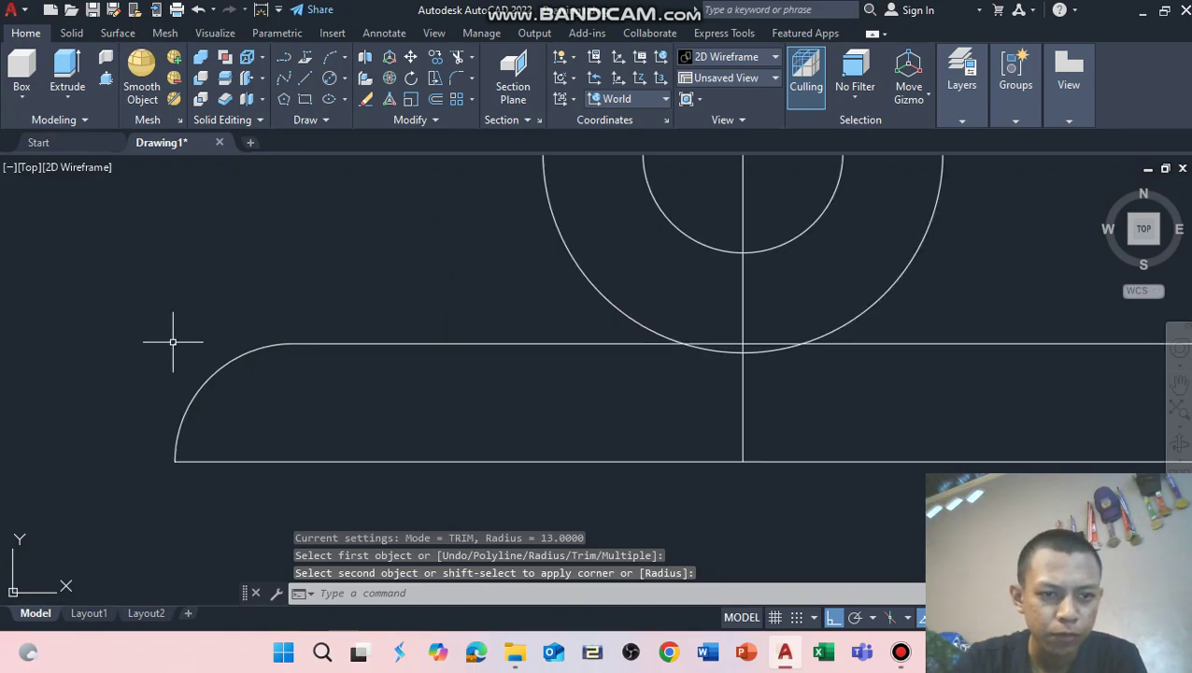
{"action": "left_click", "coordinate": [176, 342]}
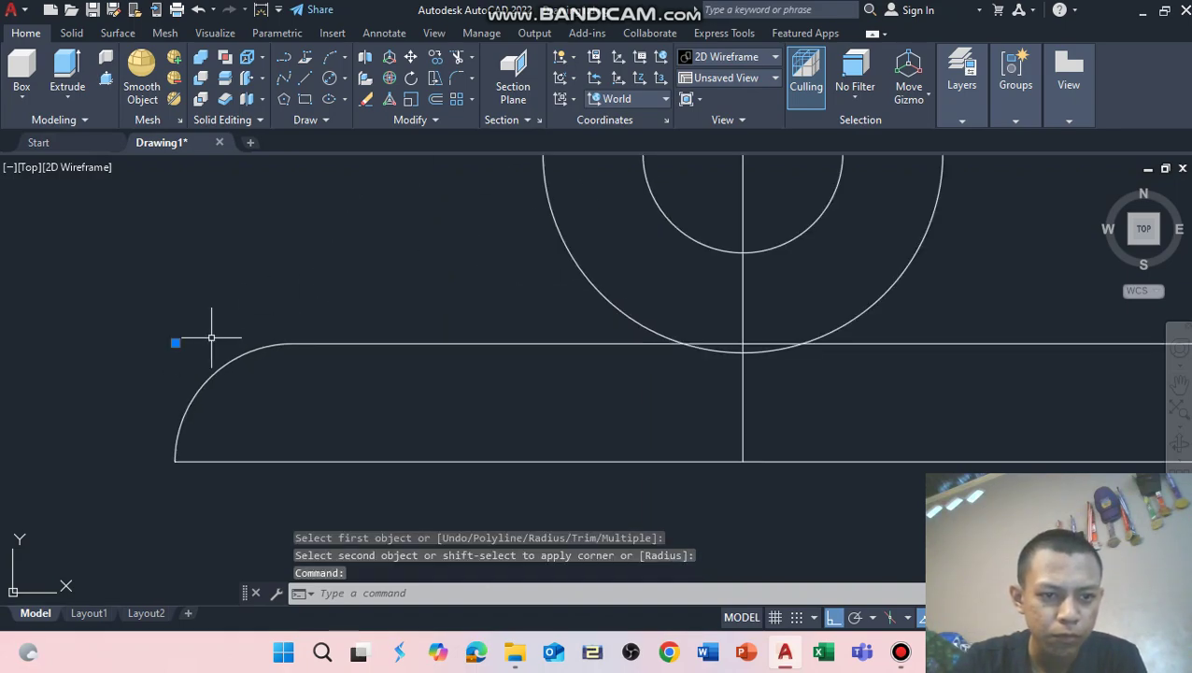
{"action": "key", "text": "Delete"}
{"action": "scroll", "coordinate": [468, 337], "scroll_direction": "down", "scroll_amount": 3}
- Fillet the outer circle to the base on both sides with radius 32
{"action": "scroll", "coordinate": [468, 337], "scroll_direction": "down", "scroll_amount": 1}
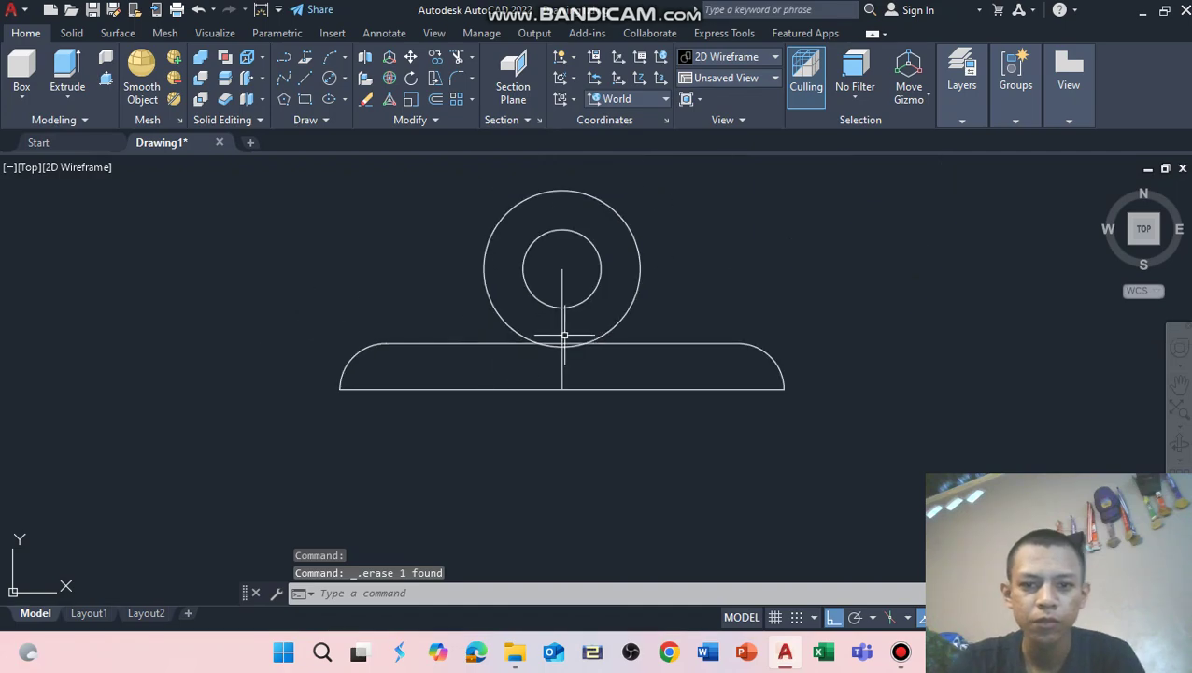
{"action": "middle_click_drag", "start_coordinate": [562, 333], "coordinate": [454, 385]}
{"action": "type", "text": "f"}
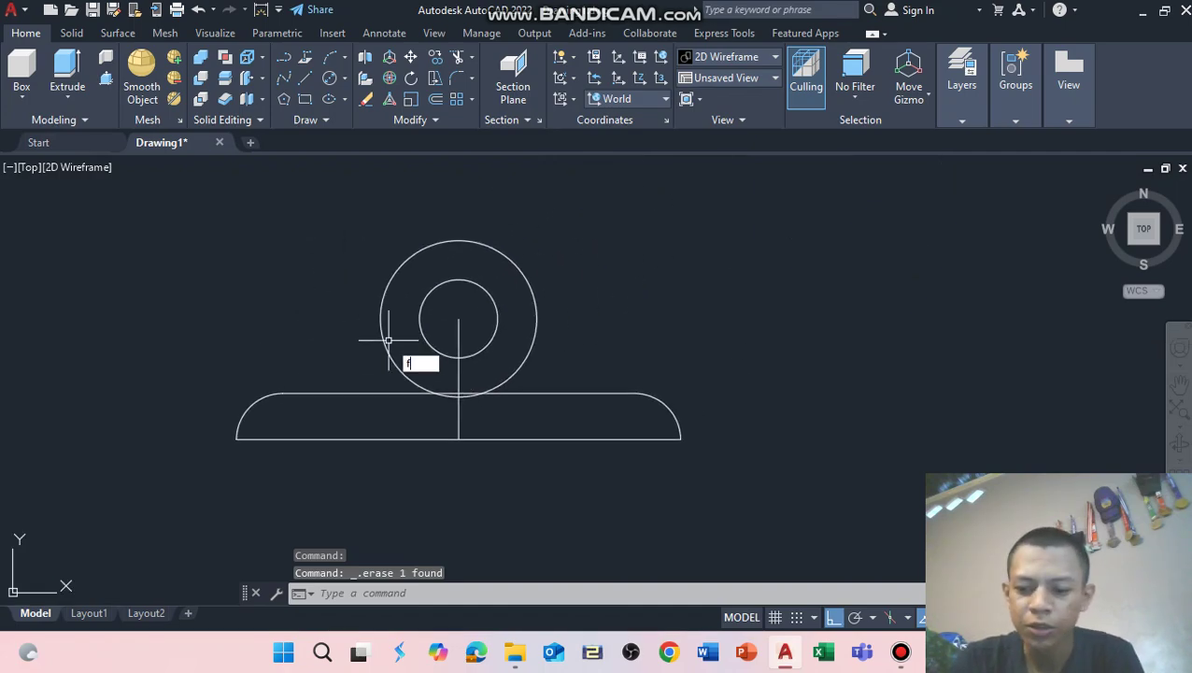
{"action": "key", "text": "Return"}
{"action": "key", "text": "Return"}
{"action": "type", "text": "32"}
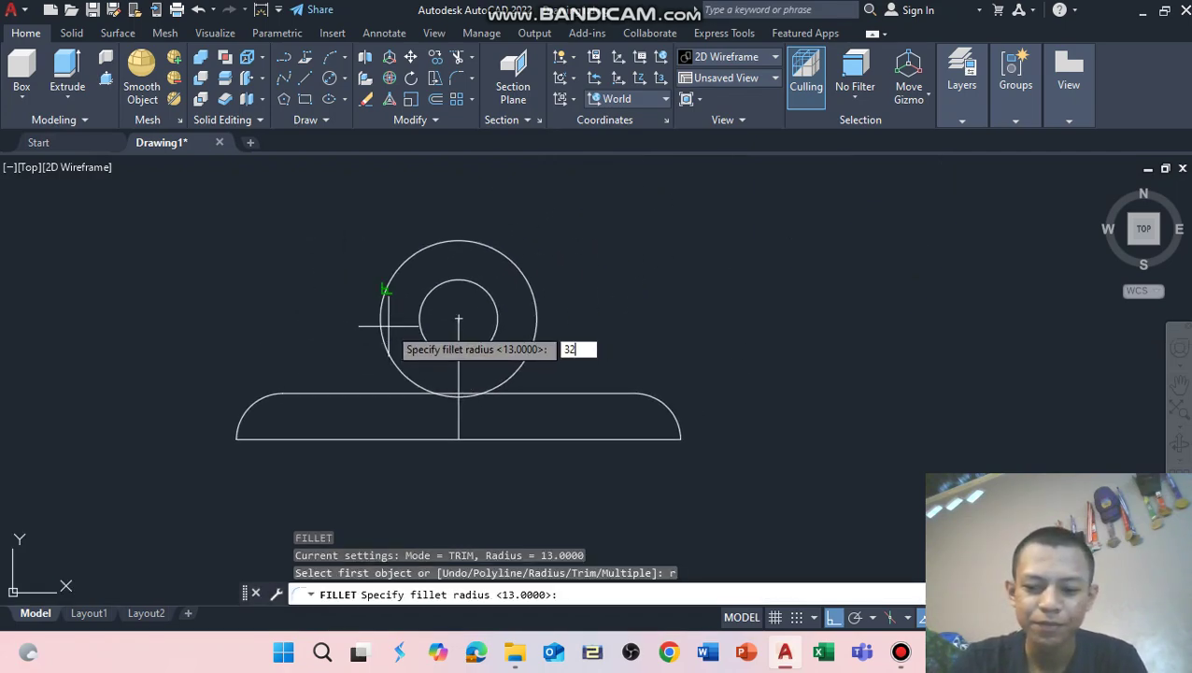
{"action": "key", "text": "Return"}
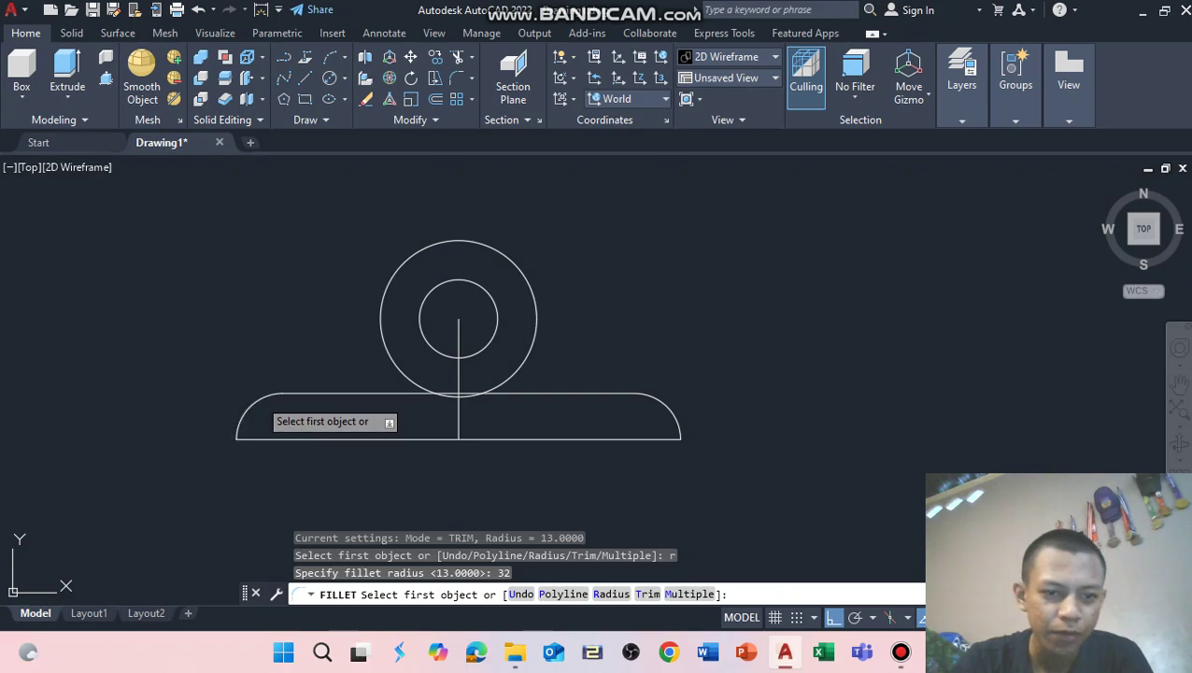
{"action": "left_click", "coordinate": [261, 404]}
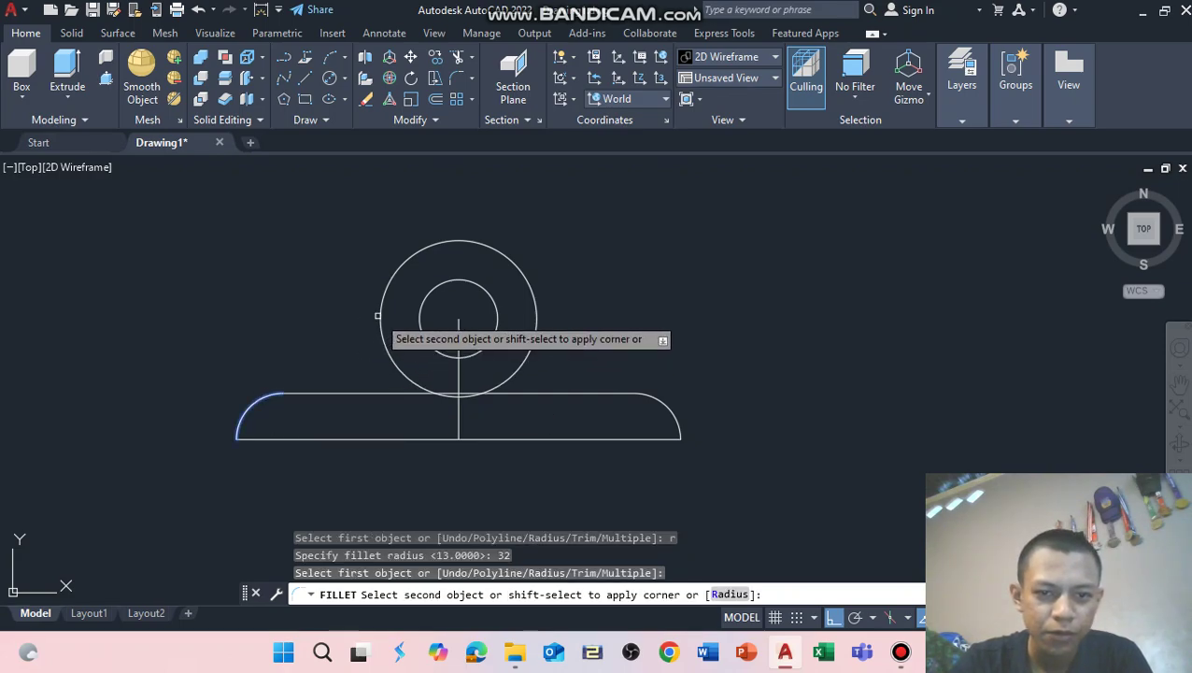
{"action": "left_click", "coordinate": [380, 313]}
{"action": "key", "text": "Return"}
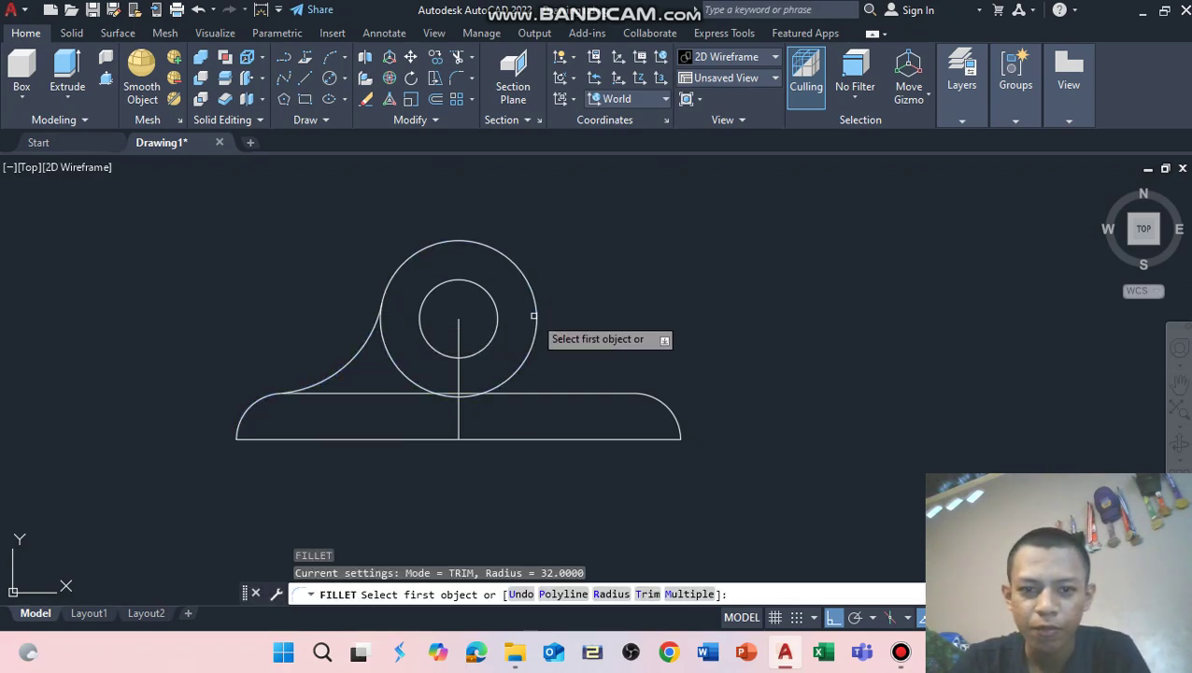
{"action": "left_click", "coordinate": [536, 319]}
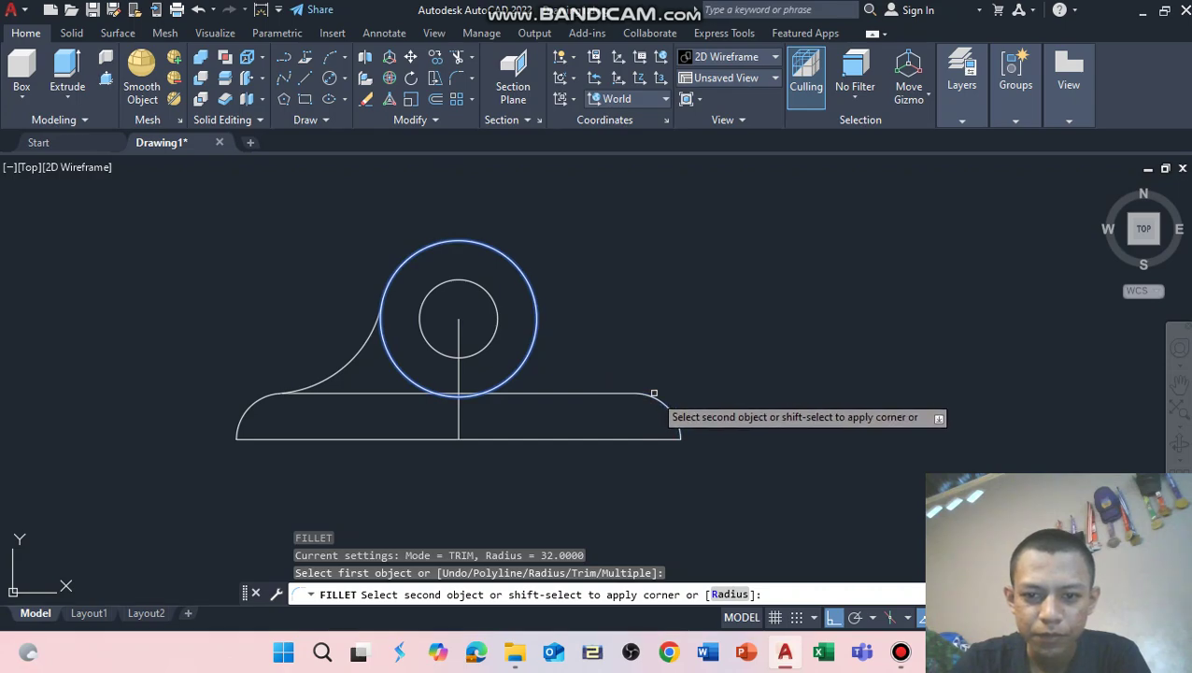
{"action": "left_click", "coordinate": [638, 392]}
- Erase the horizontal construction line and the vertical centre line
{"action": "left_click", "coordinate": [580, 395]}
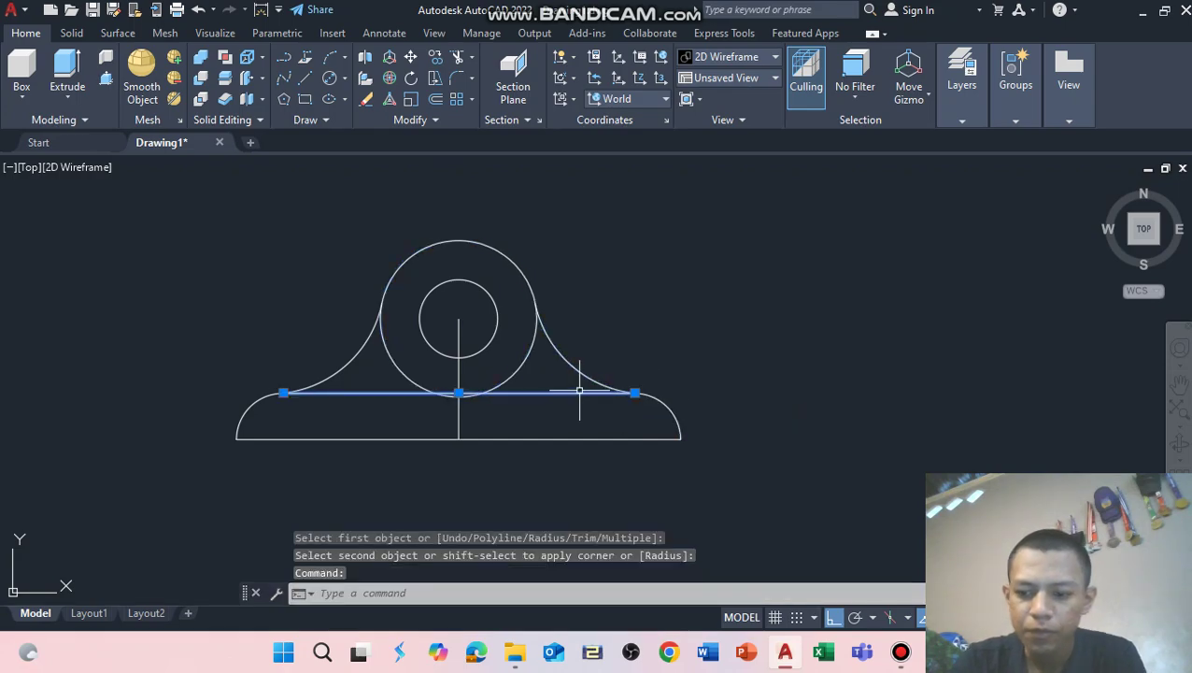
{"action": "key", "text": "Delete"}
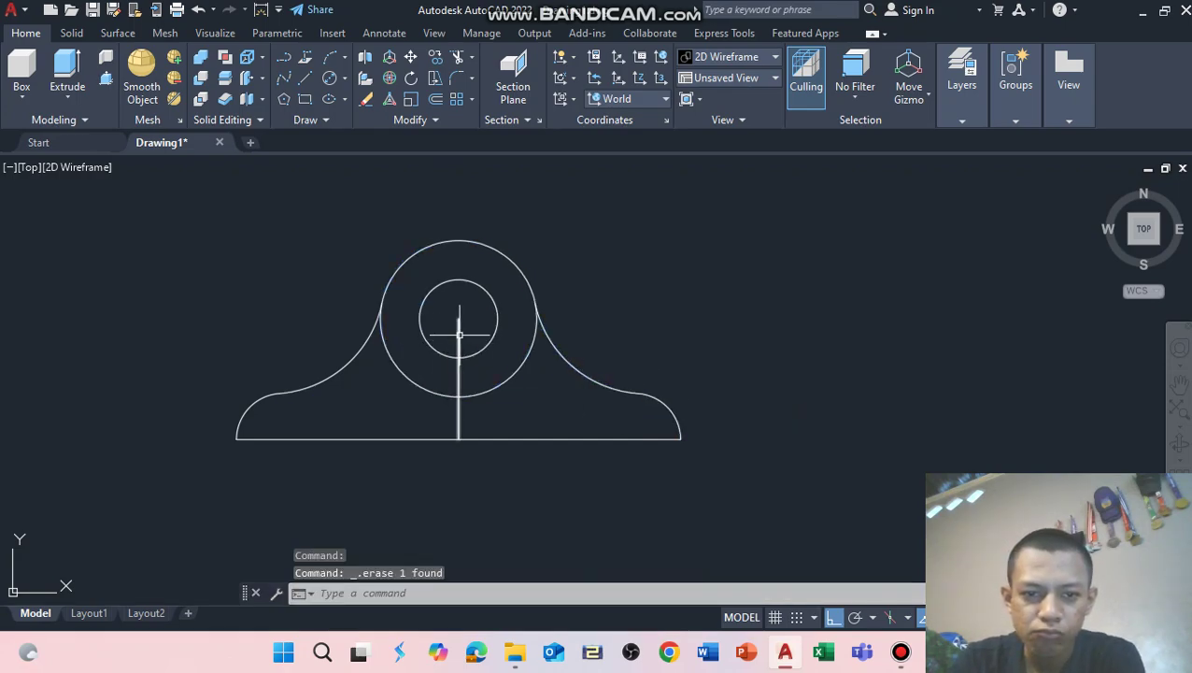
{"action": "left_click", "coordinate": [459, 334]}
{"action": "key", "text": "Delete"}
{"action": "scroll", "coordinate": [487, 344], "scroll_direction": "down", "scroll_amount": 2}
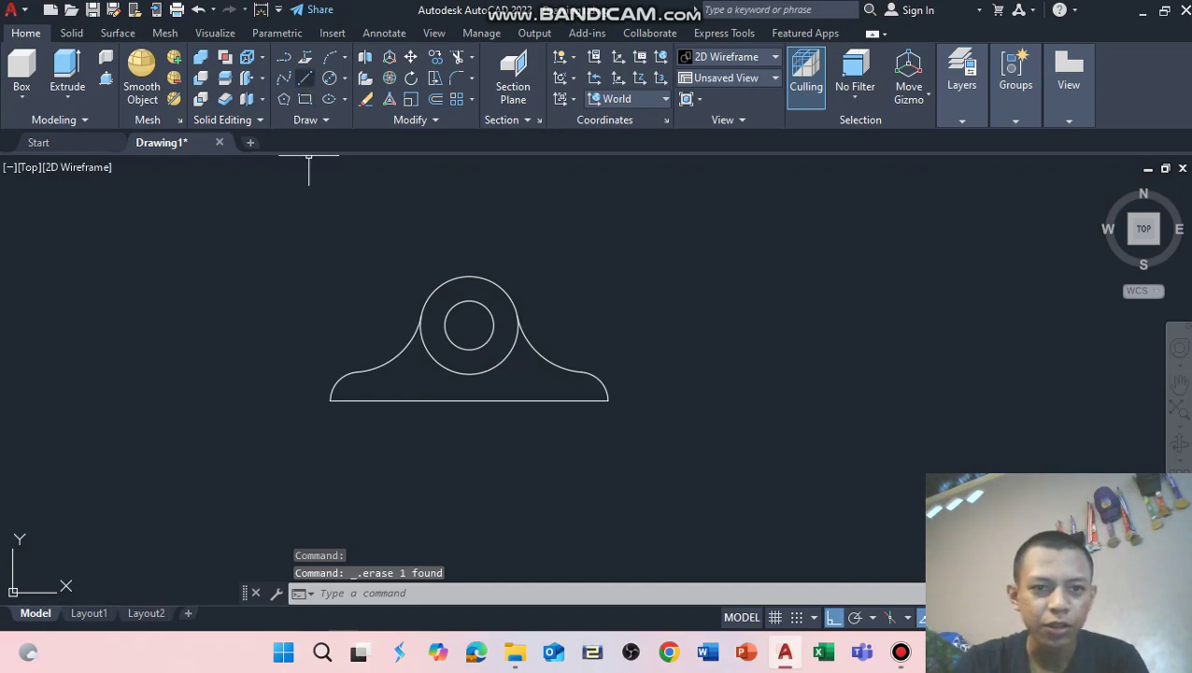
{"action": "type", "text": "l"}
{"action": "key", "text": "Return"}
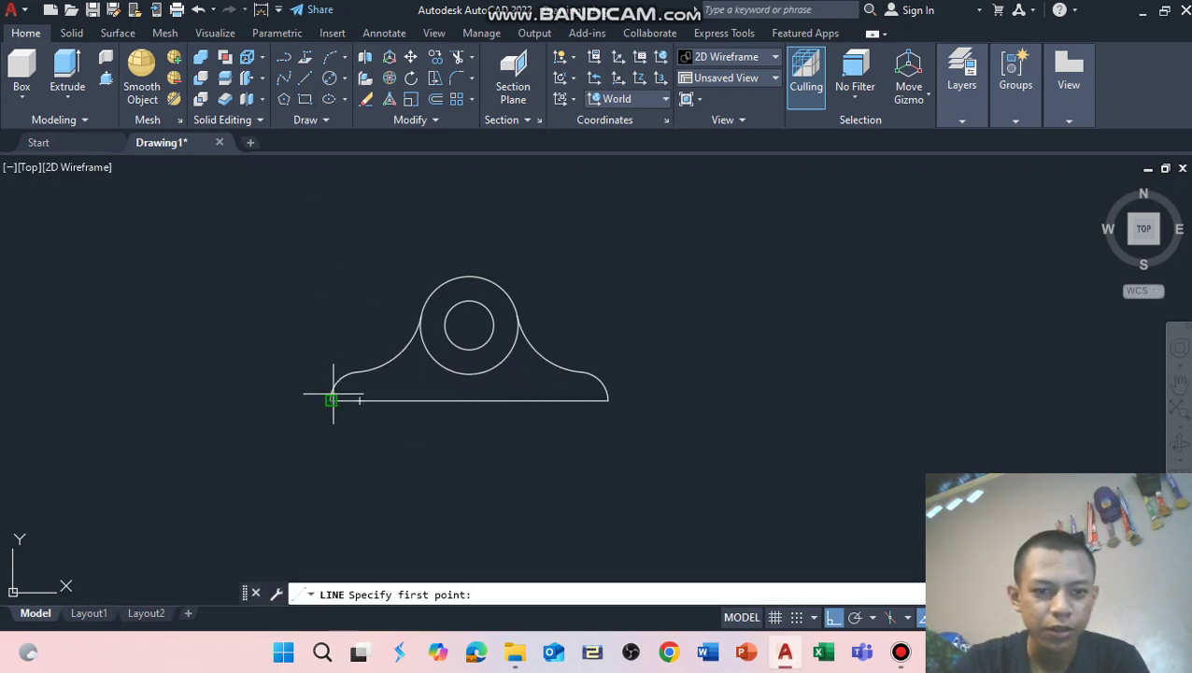
- Draw a 19-deep, 125-wide rectangular strip below the base's left end to right end
{"action": "left_click", "coordinate": [331, 399]}
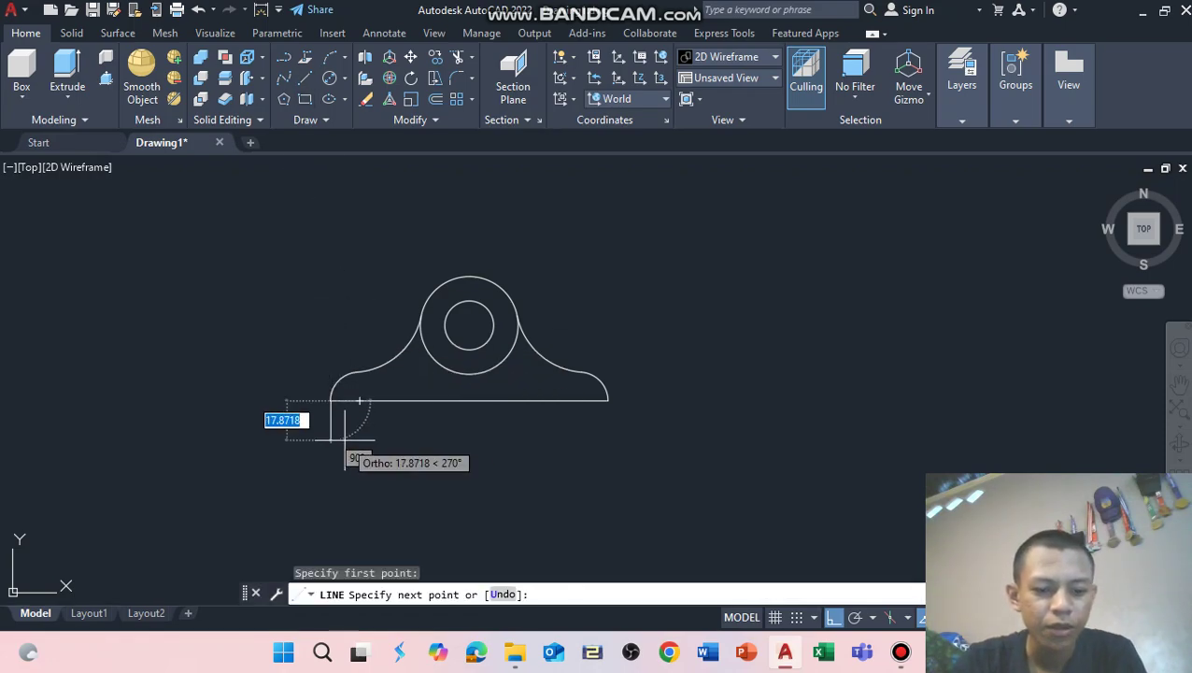
{"action": "type", "text": "19"}
{"action": "key", "text": "Return"}
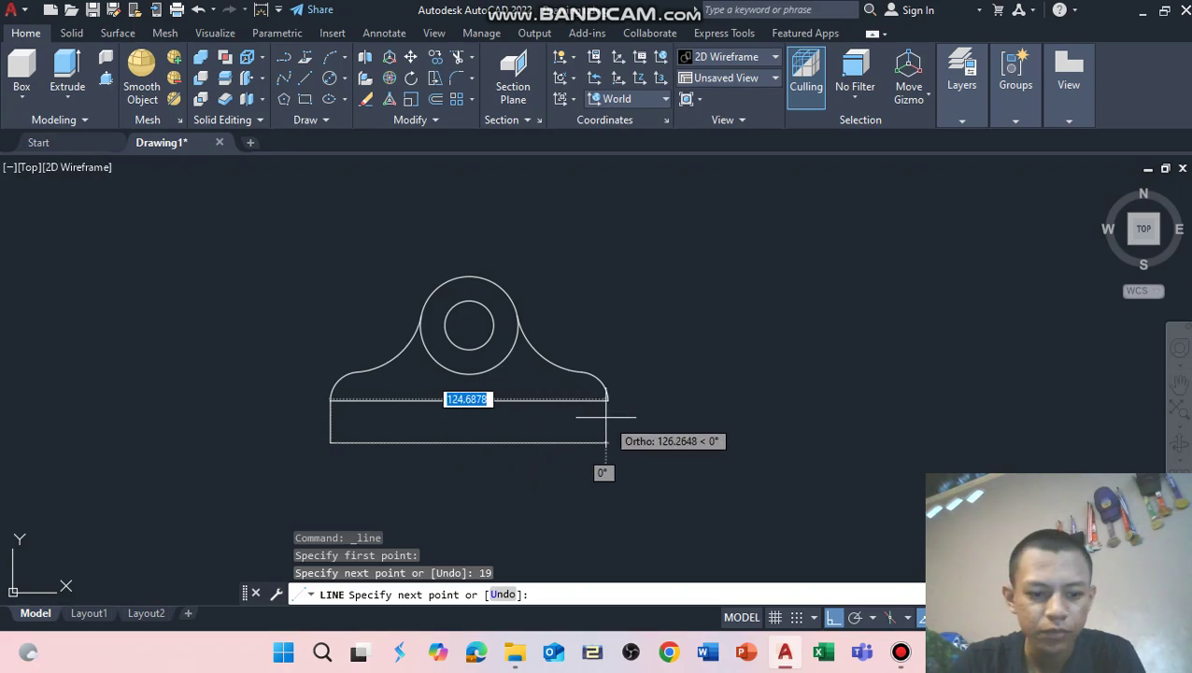
{"action": "type", "text": "1"}
{"action": "key", "text": "Return"}
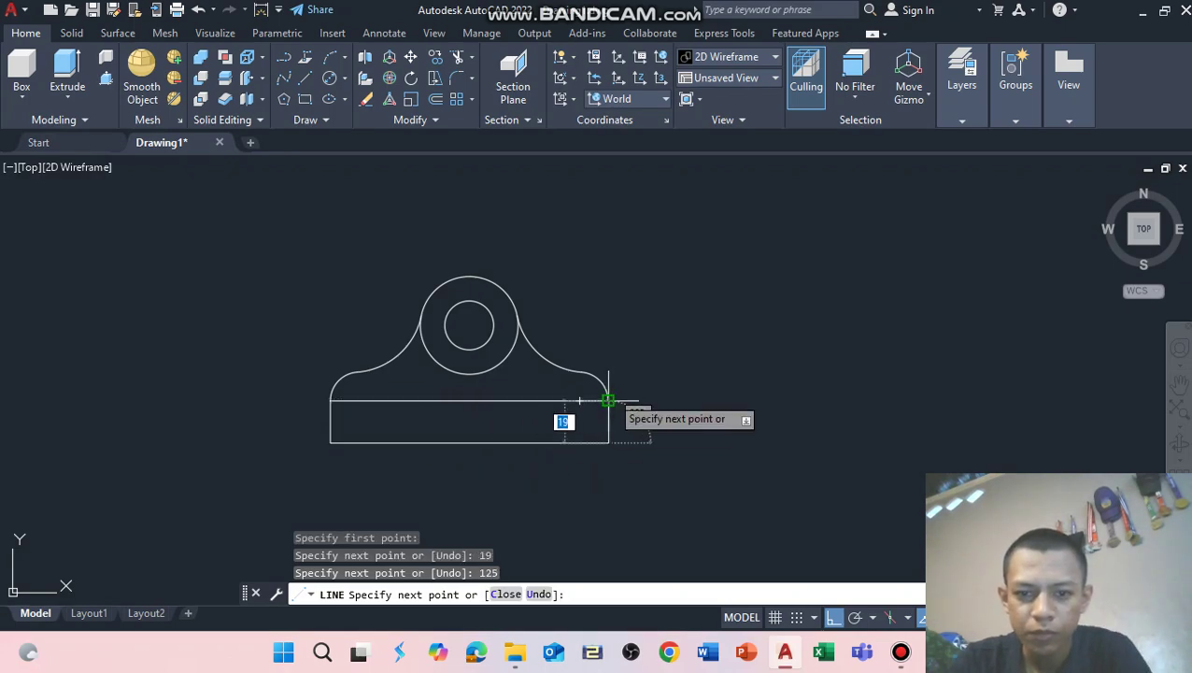
{"action": "key", "text": "Escape"}
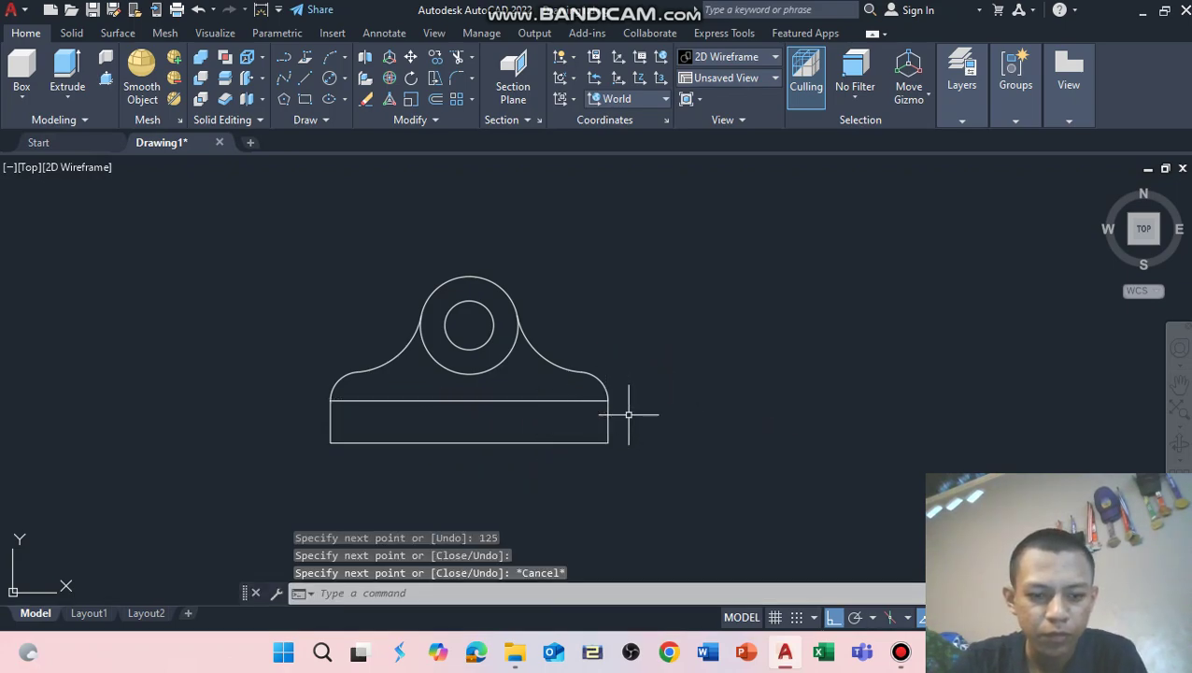
{"action": "scroll", "coordinate": [500, 351], "scroll_direction": "down", "scroll_amount": 2}
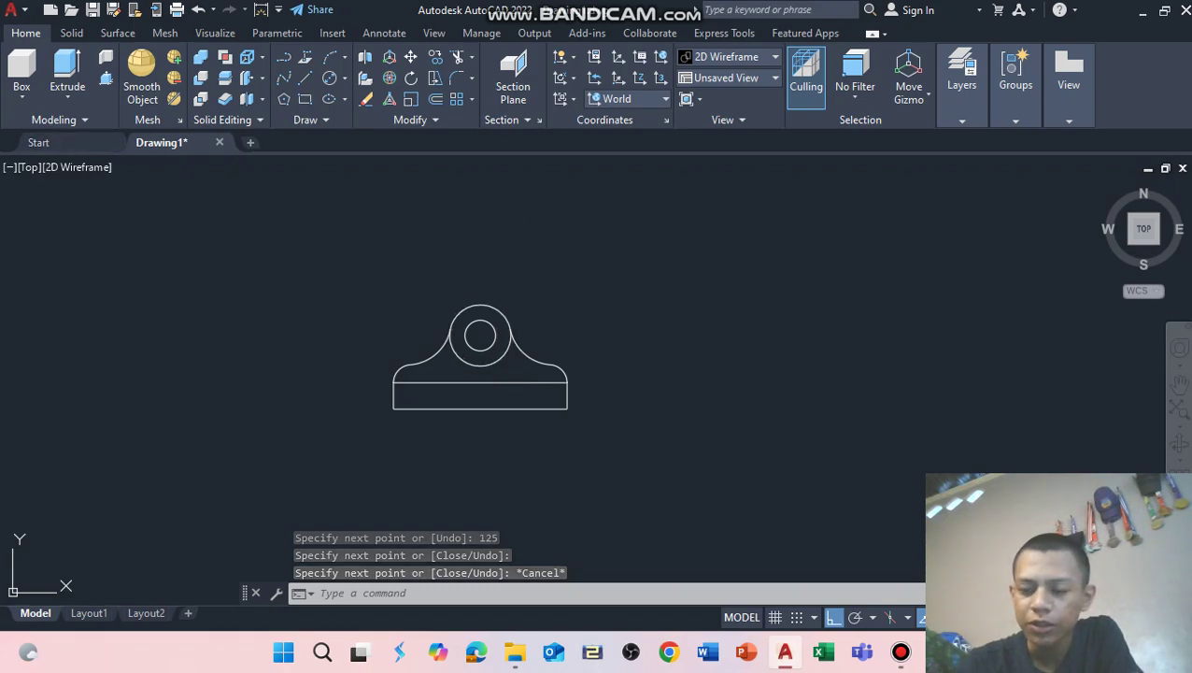
{"action": "left_click", "coordinate": [1056, 617]}
- Switch the viewport's visual style to Conceptual
{"action": "key", "text": "Escape"}
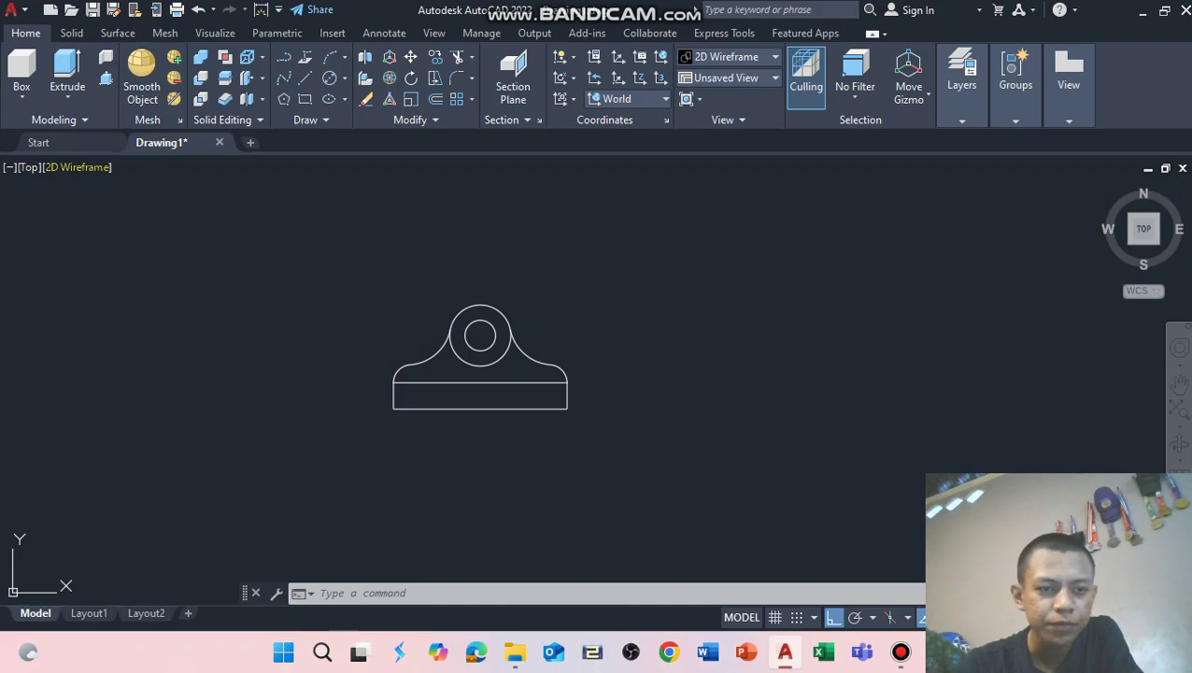
{"action": "left_click", "coordinate": [77, 166]}
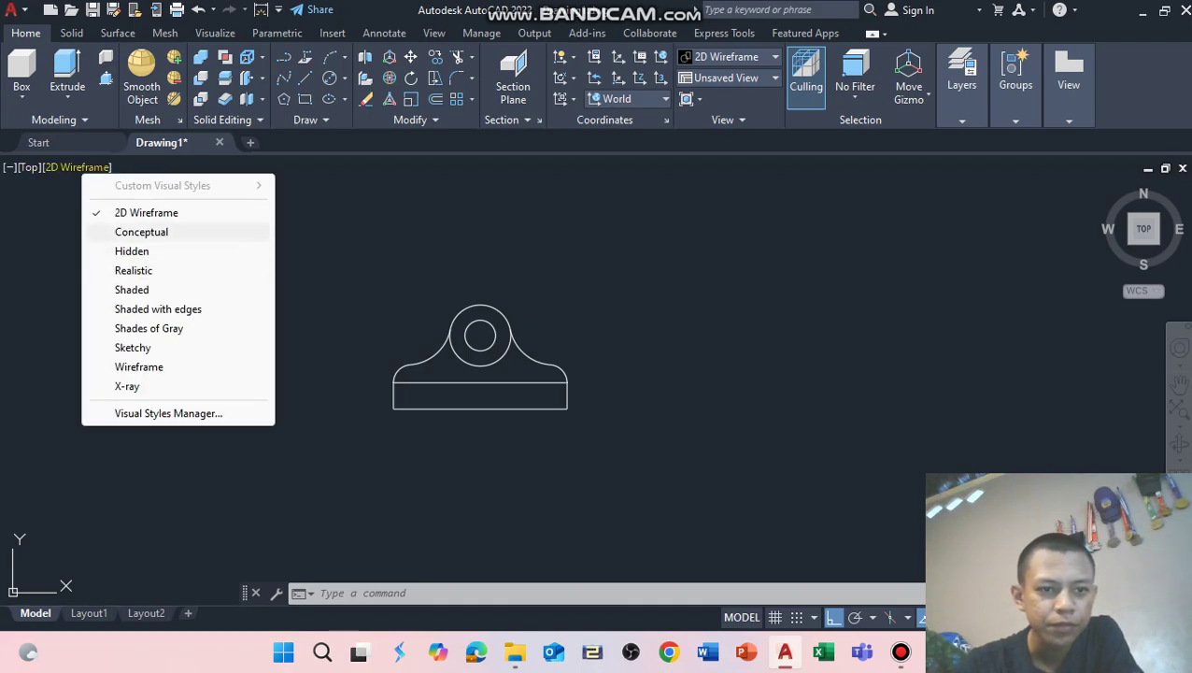
{"action": "key", "text": "Escape"}
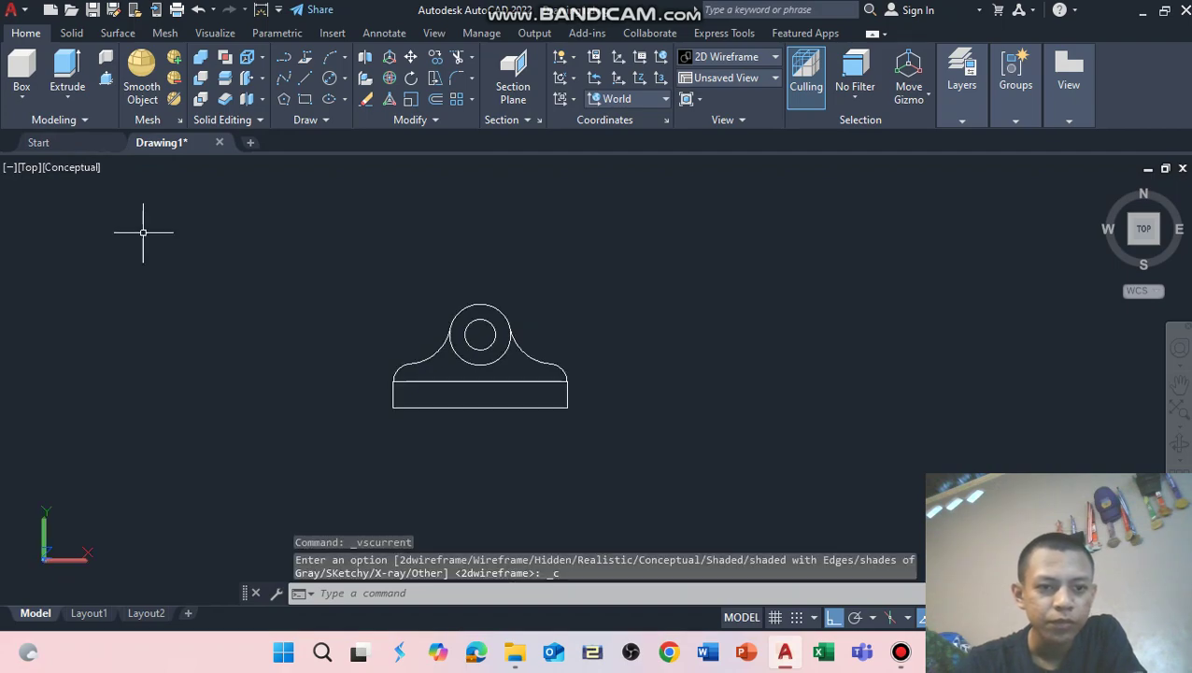
{"action": "mouse_move", "coordinate": [1143, 229]}
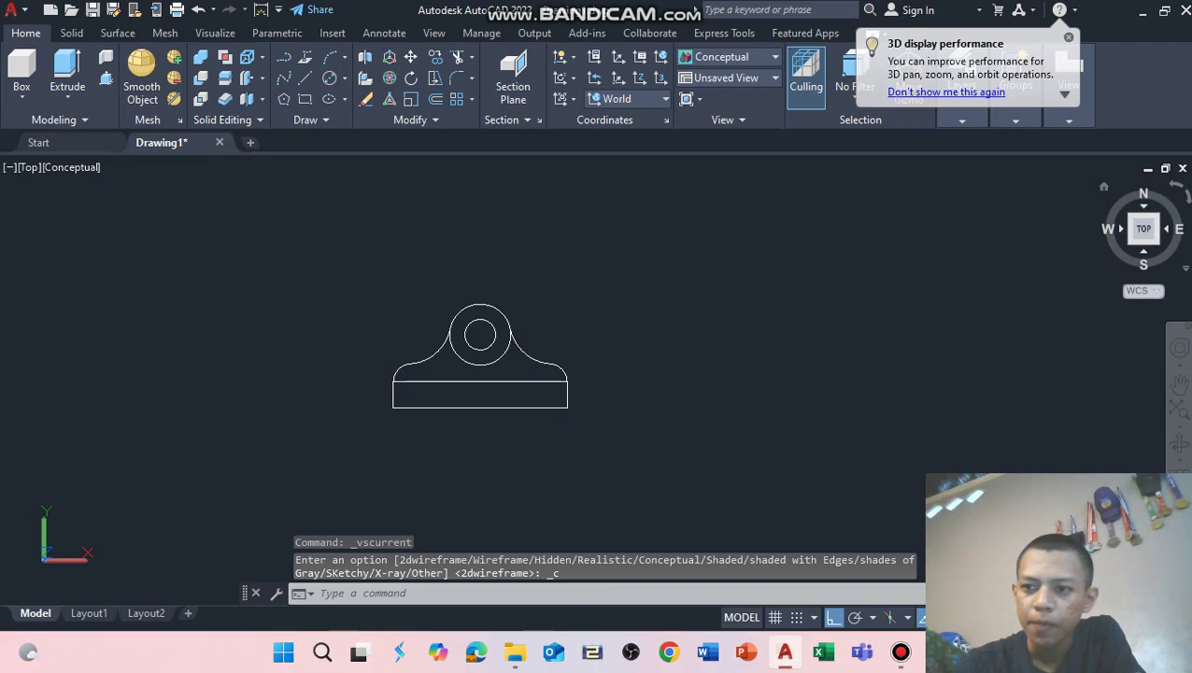
- Set the NE Isometric view and window-select the whole profile
{"action": "left_click_drag", "start_coordinate": [1143, 228], "coordinate": [1136, 234]}
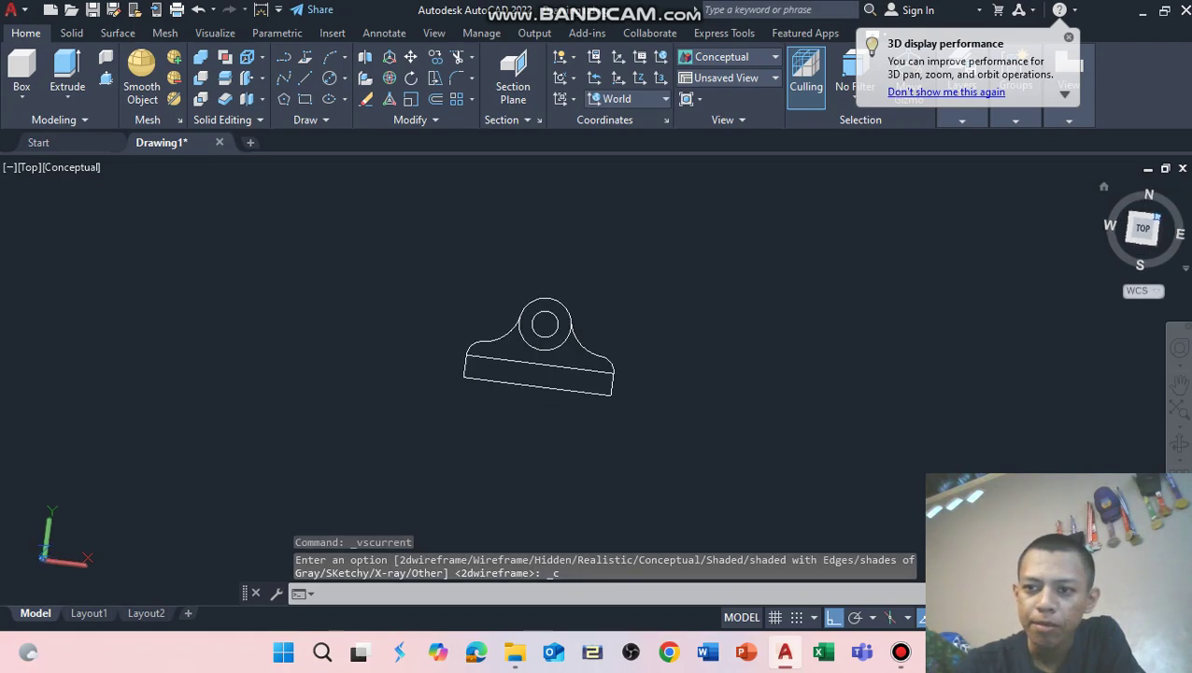
{"action": "left_click", "coordinate": [1158, 216]}
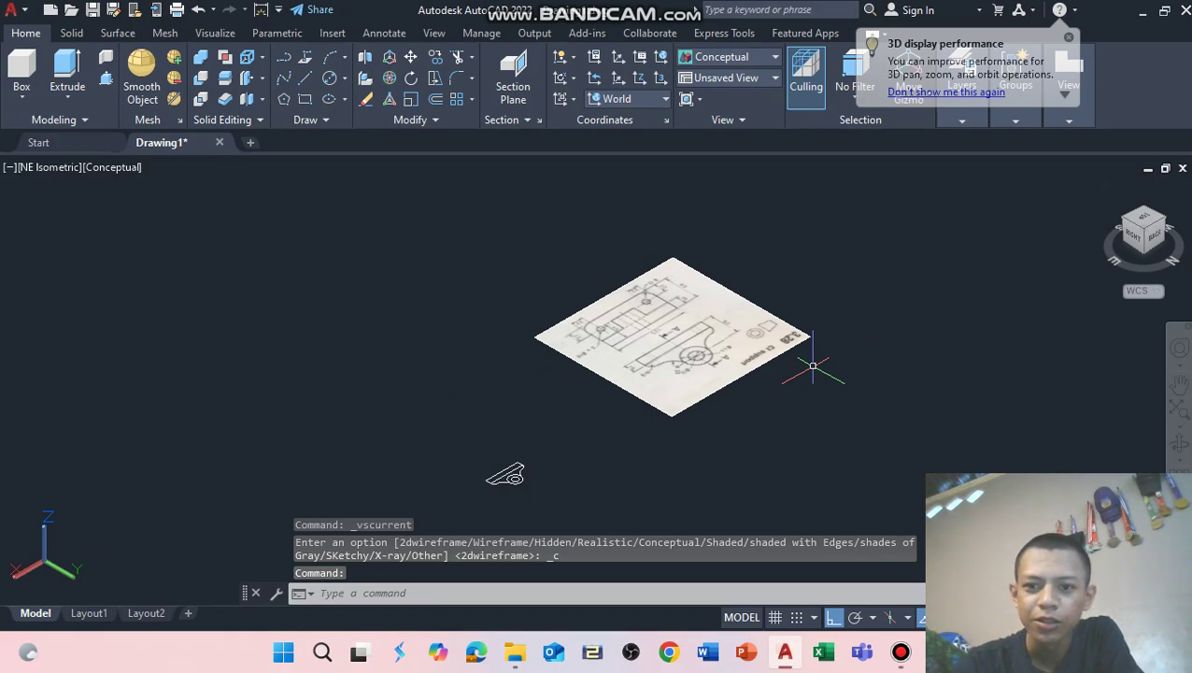
{"action": "scroll", "coordinate": [437, 477], "scroll_direction": "up", "scroll_amount": 3}
{"action": "scroll", "coordinate": [438, 476], "scroll_direction": "up", "scroll_amount": 3}
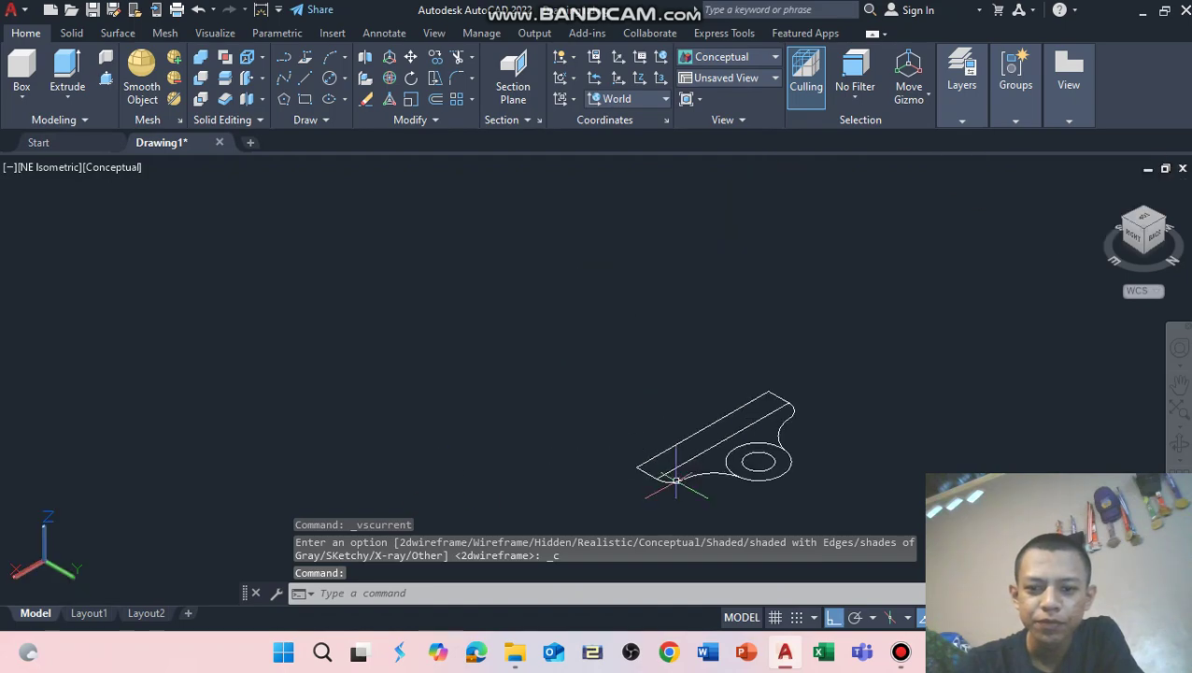
{"action": "middle_click_drag", "start_coordinate": [795, 511], "coordinate": [731, 447]}
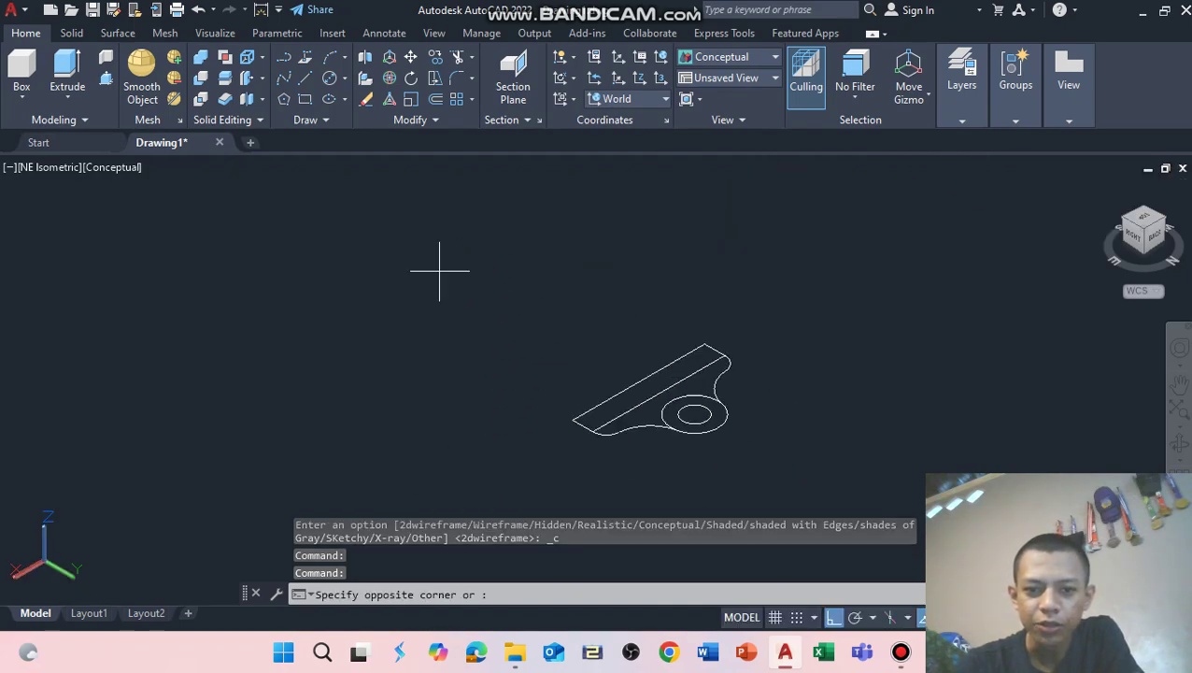
{"action": "left_click", "coordinate": [922, 474]}
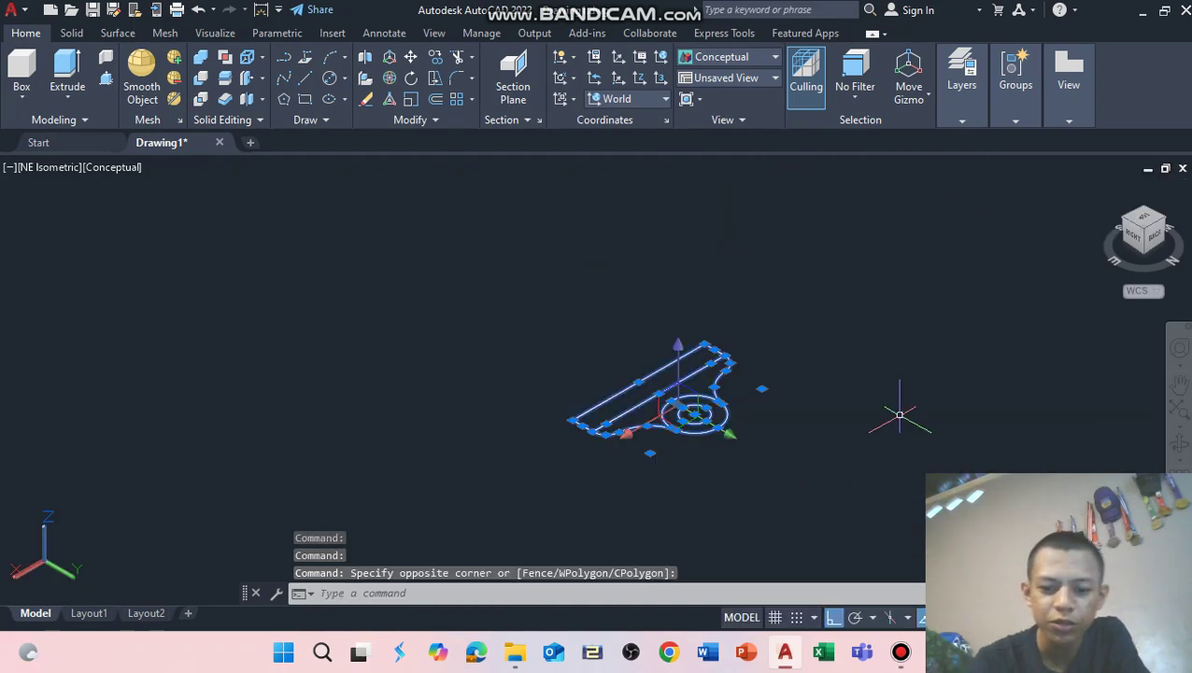
{"action": "type", "text": "JOIN"}
- Join the selected profile lines and arcs into two closed polylines
{"action": "key", "text": "Return"}
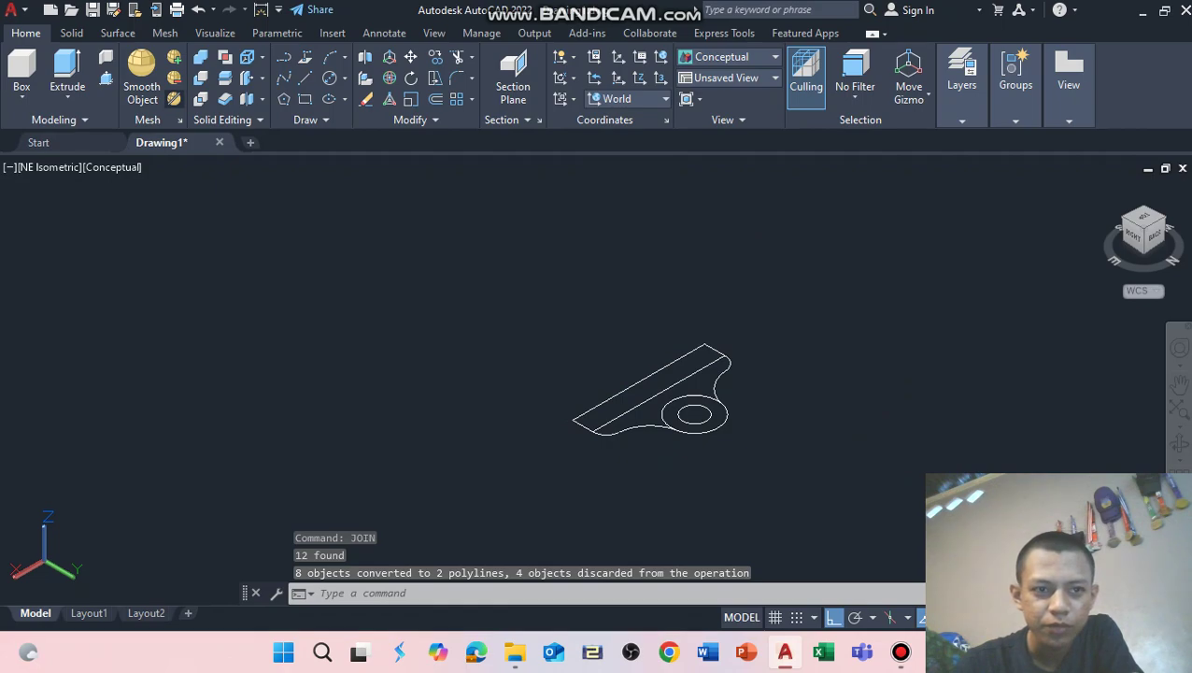
{"action": "left_click", "coordinate": [106, 77]}
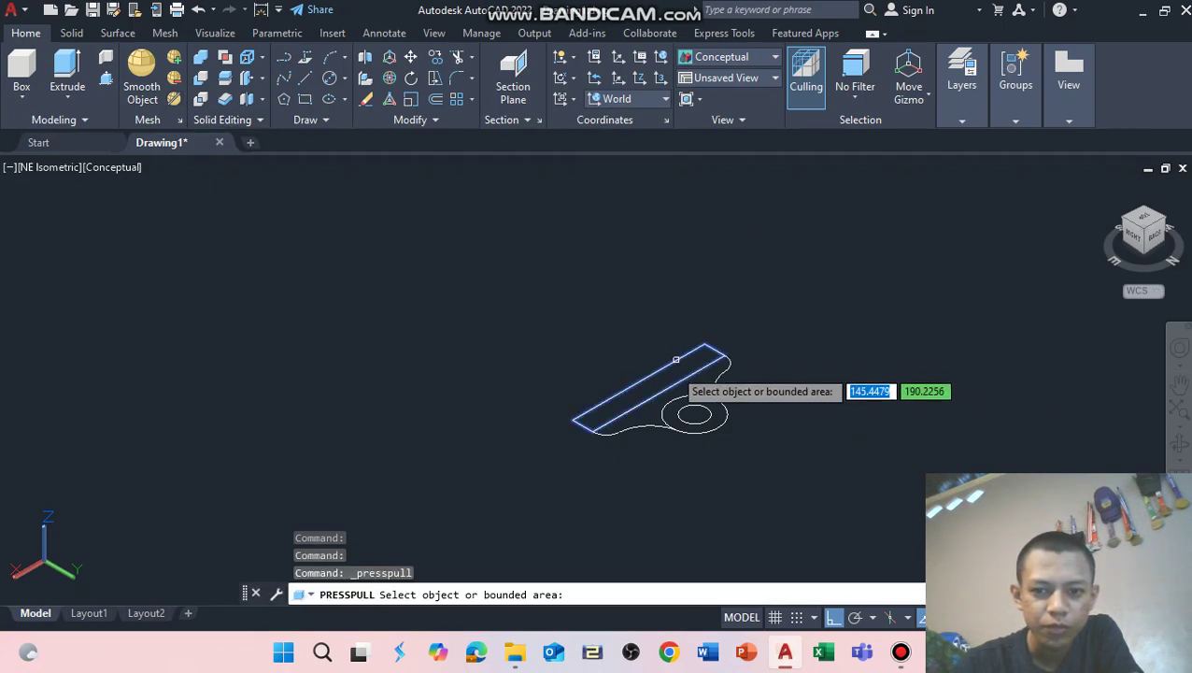
- Press-pull the strip to 63, the filleted profile to 19, and the holed boss to 44
{"action": "left_click", "coordinate": [672, 392]}
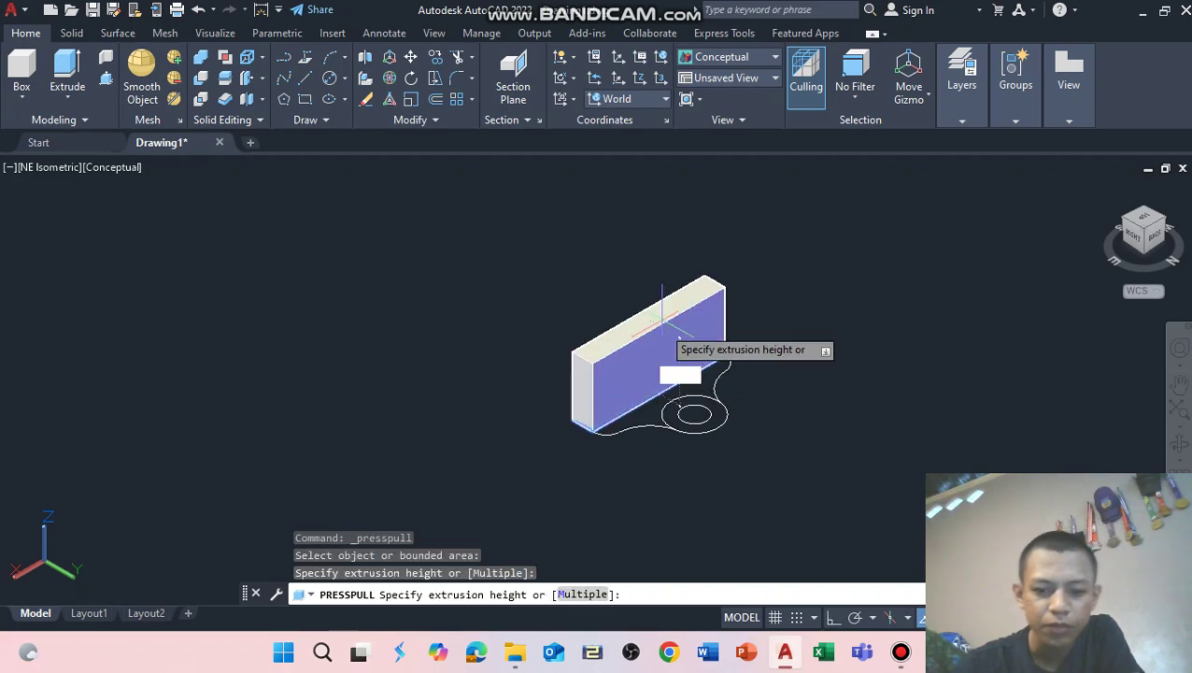
{"action": "type", "text": "63"}
{"action": "key", "text": "Return"}
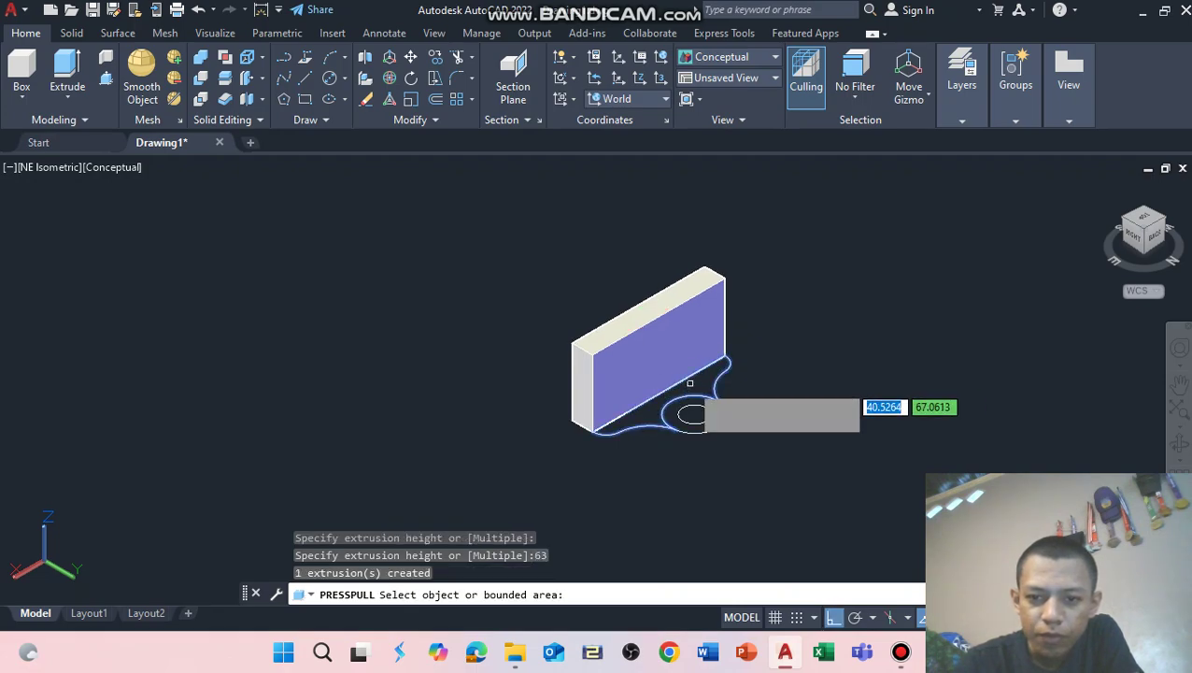
{"action": "left_click", "coordinate": [696, 411]}
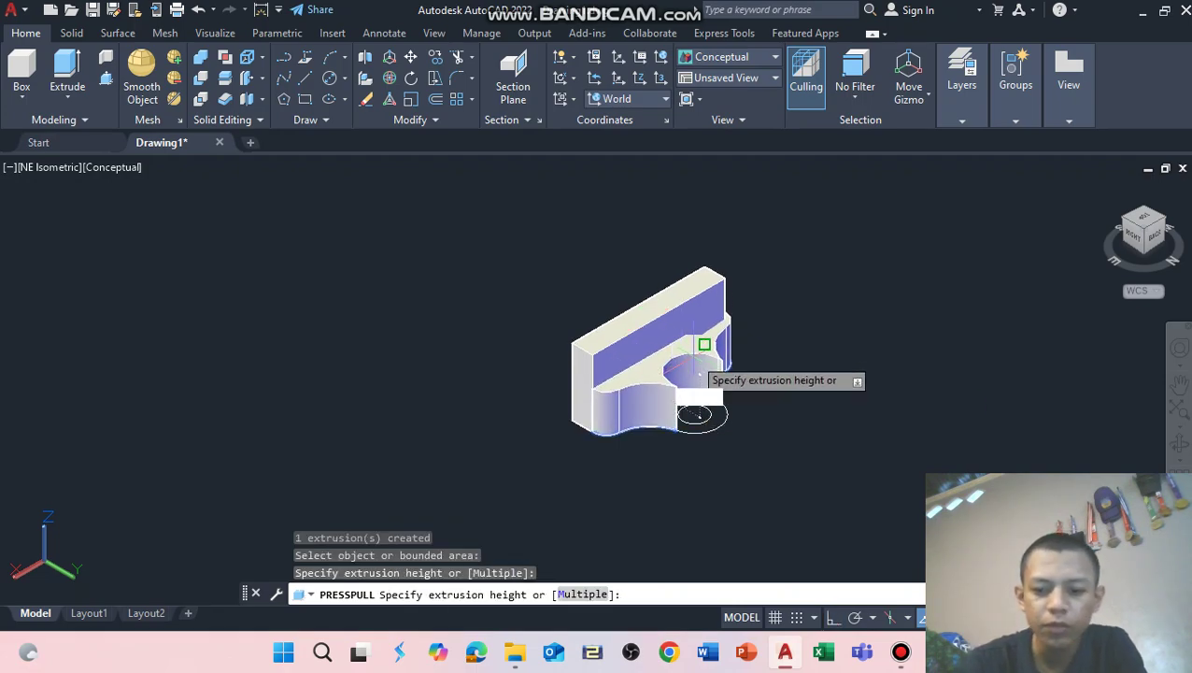
{"action": "type", "text": "19"}
{"action": "key", "text": "Return"}
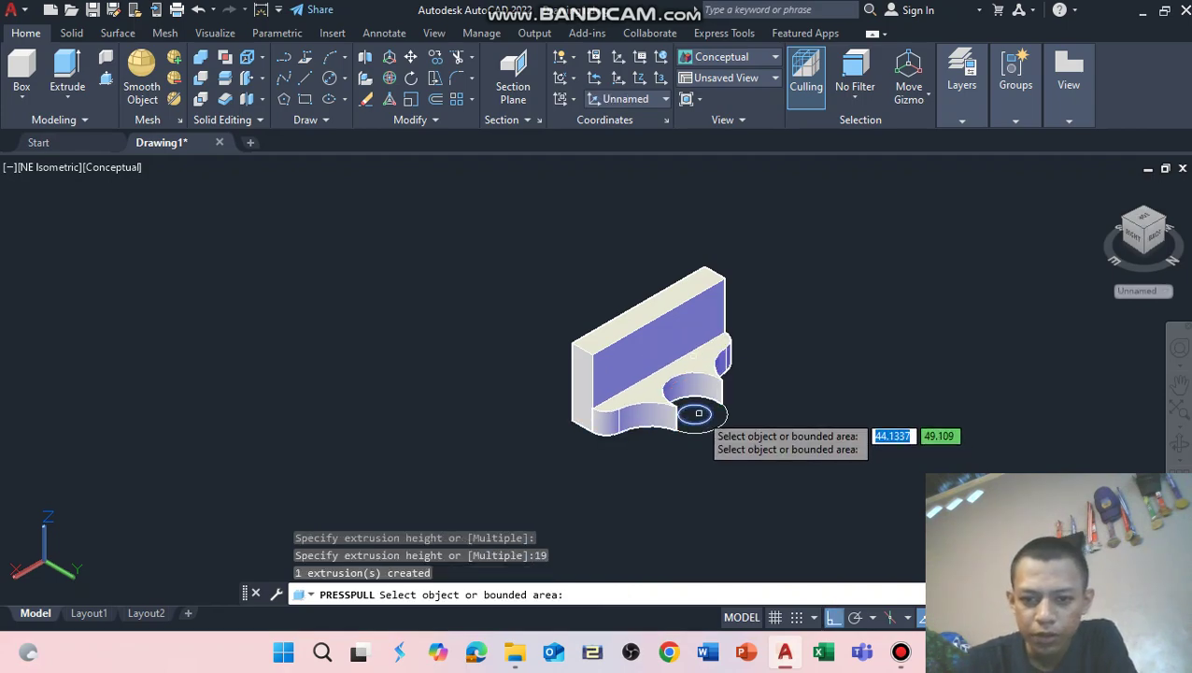
{"action": "left_click", "coordinate": [718, 414]}
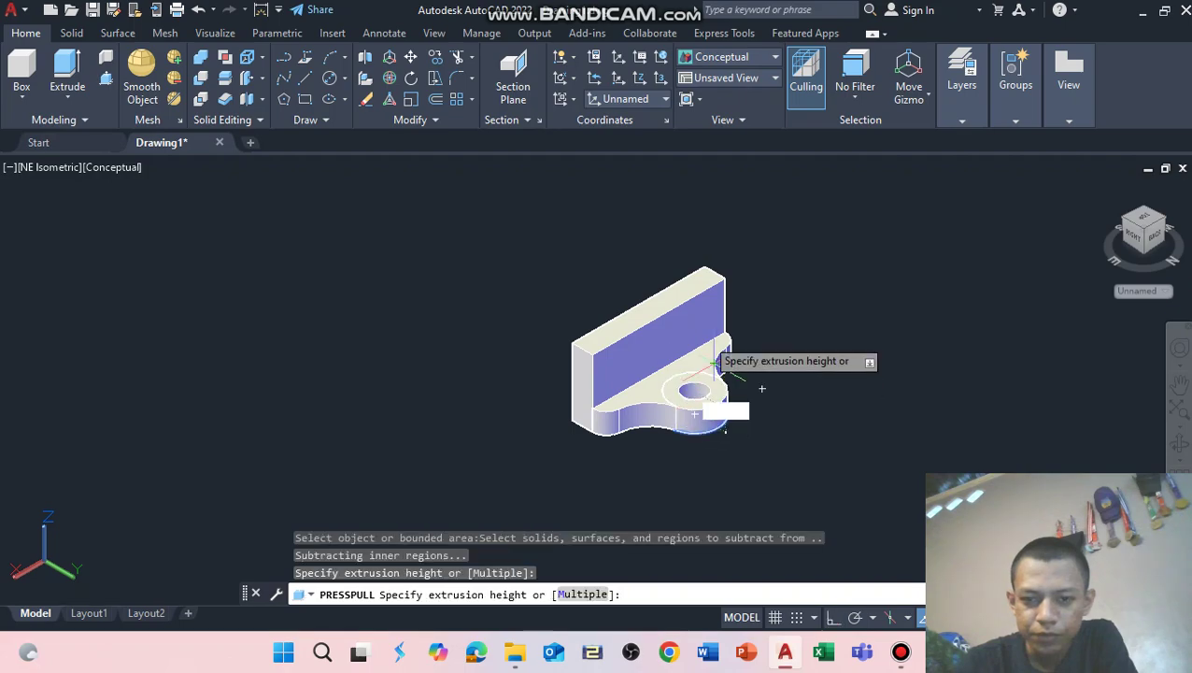
{"action": "type", "text": "44"}
{"action": "key", "text": "Return"}
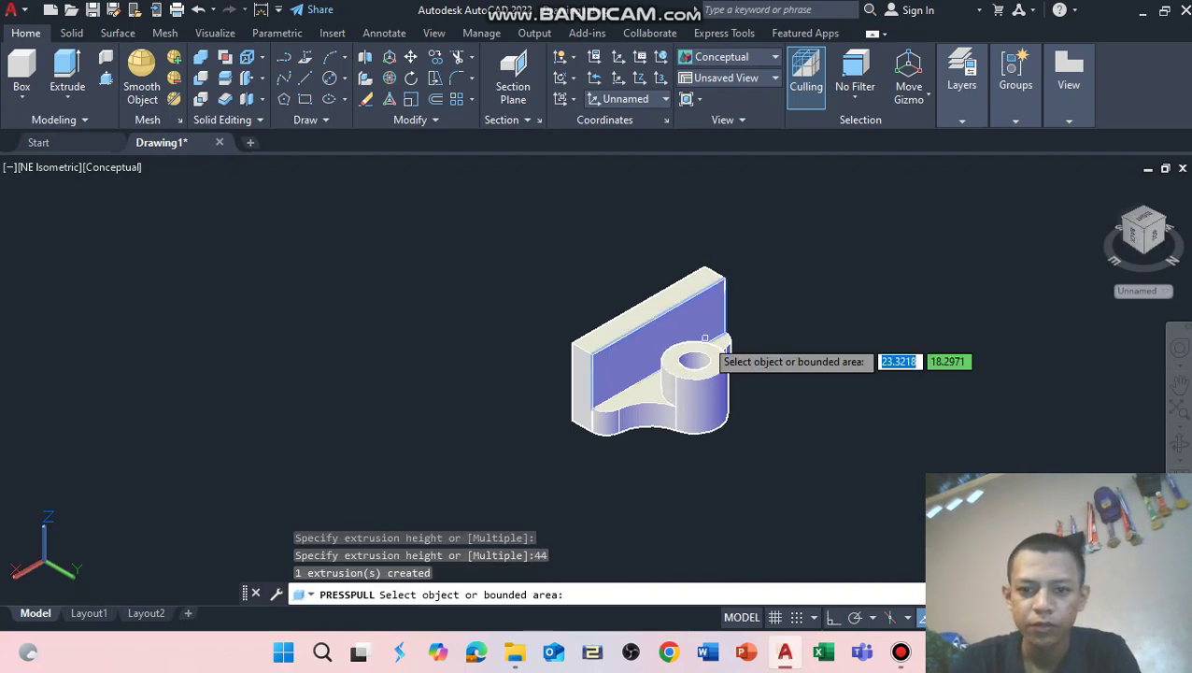
{"action": "scroll", "coordinate": [627, 363], "scroll_direction": "up", "scroll_amount": 2}
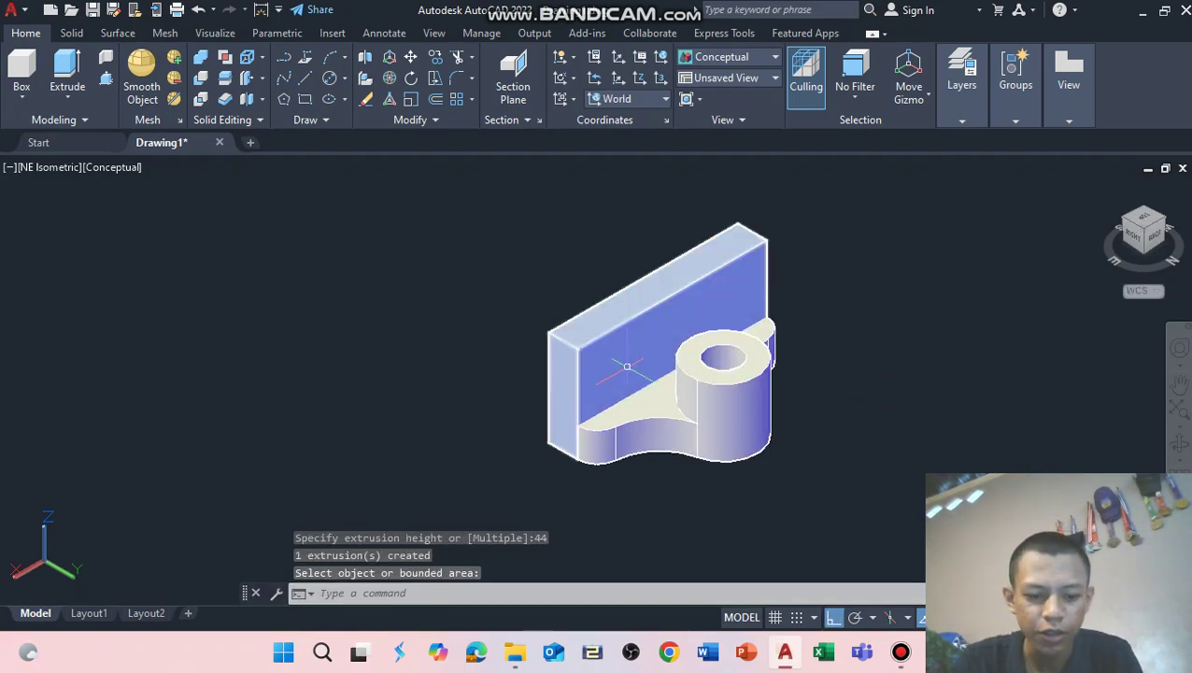
{"action": "type", "text": "F"}
- Fillet the back wall's top-left and top-right edges with radius 13
{"action": "left_click", "coordinate": [660, 421]}
{"action": "type", "text": "r"}
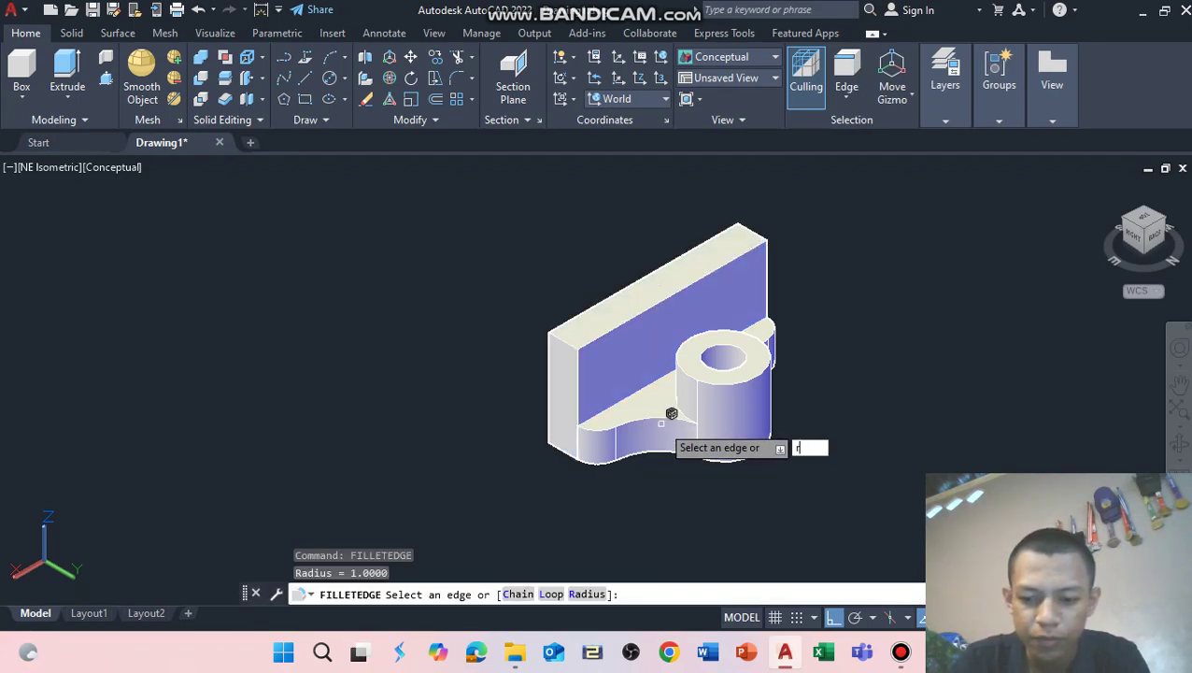
{"action": "key", "text": "Return"}
{"action": "type", "text": "13"}
{"action": "key", "text": "Return"}
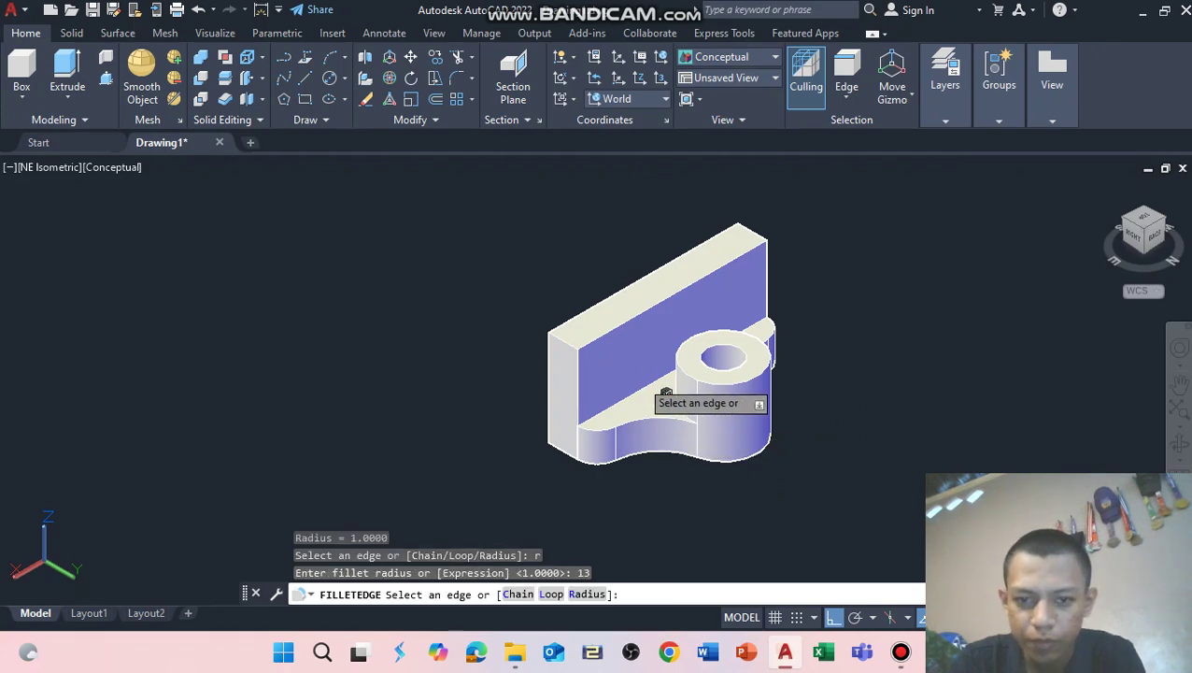
{"action": "left_click", "coordinate": [584, 339]}
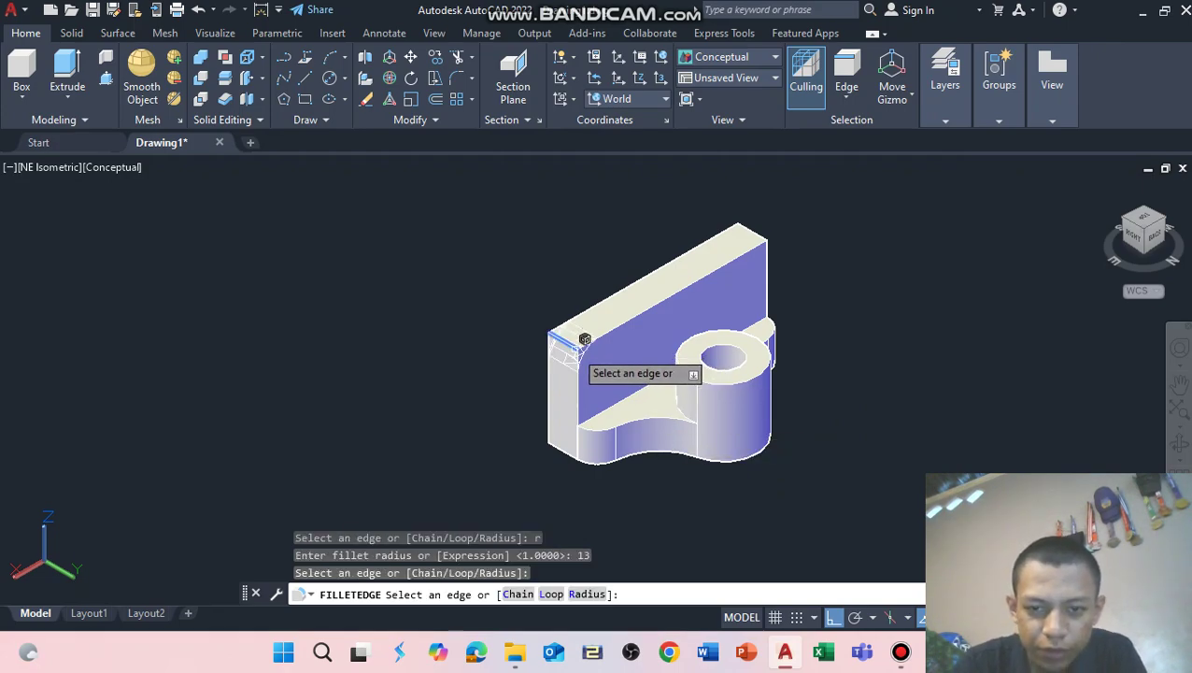
{"action": "key", "text": "Return"}
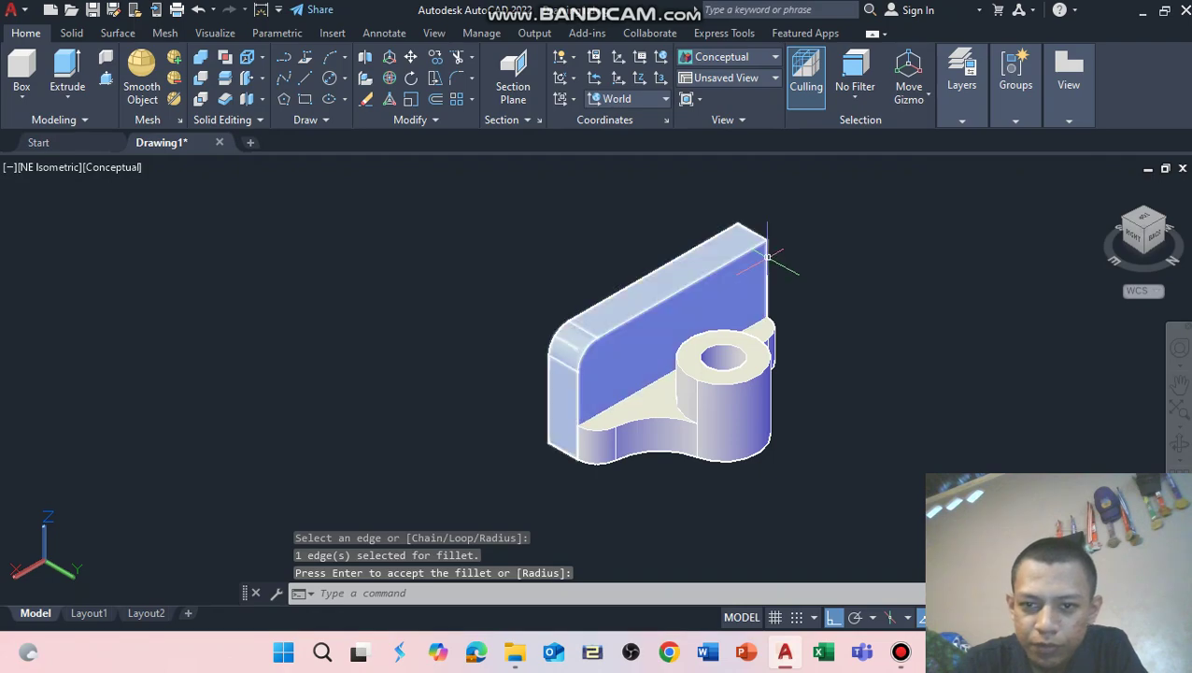
{"action": "key", "text": "Return"}
{"action": "key", "text": "Return"}
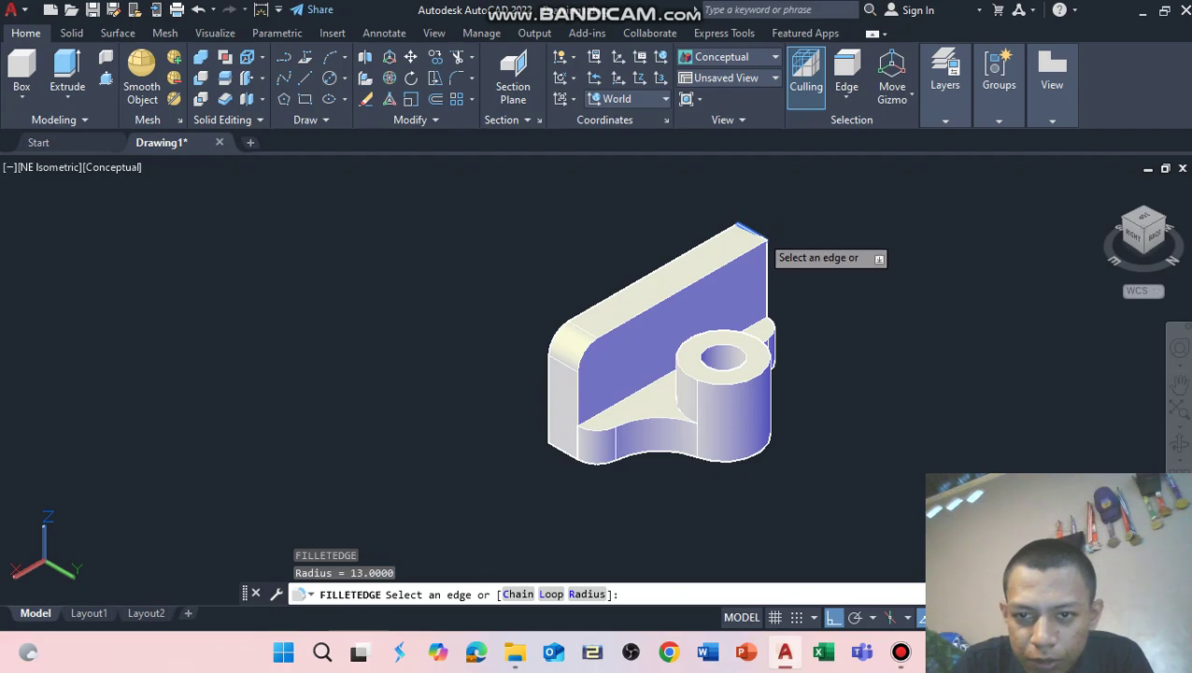
{"action": "left_click", "coordinate": [769, 225]}
{"action": "left_click", "coordinate": [776, 215]}
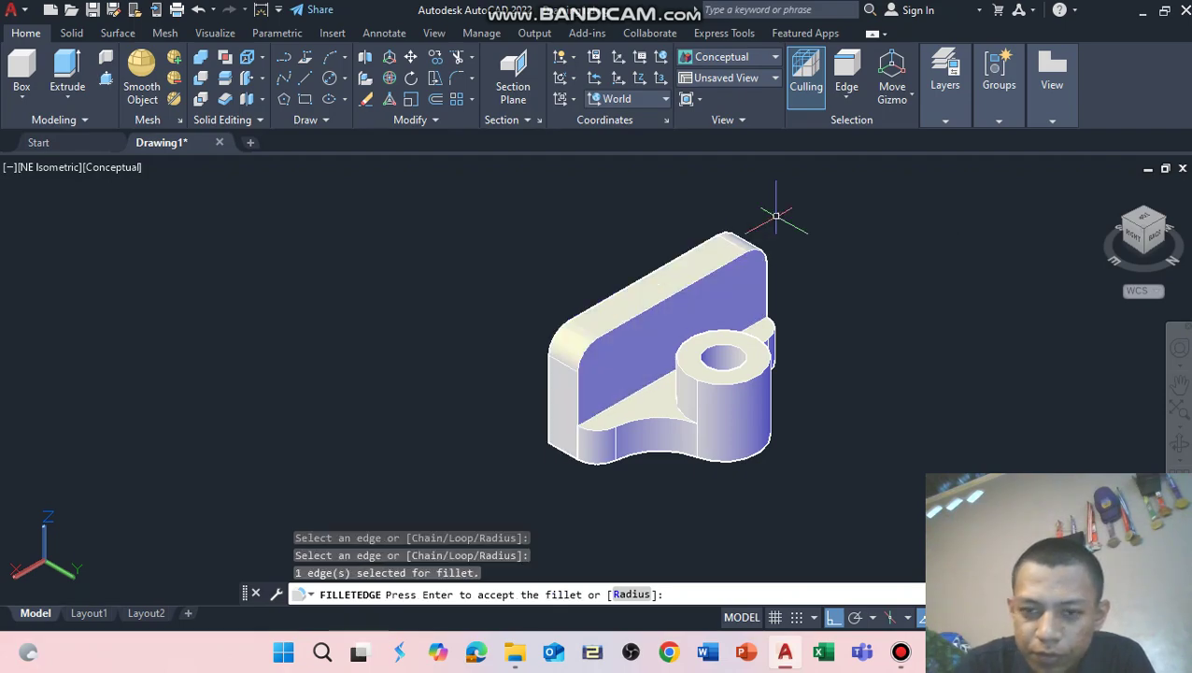
{"action": "scroll", "coordinate": [612, 243], "scroll_direction": "down", "scroll_amount": 3}
{"action": "scroll", "coordinate": [621, 266], "scroll_direction": "up", "scroll_amount": 2}
{"action": "scroll", "coordinate": [553, 277], "scroll_direction": "up", "scroll_amount": 3}
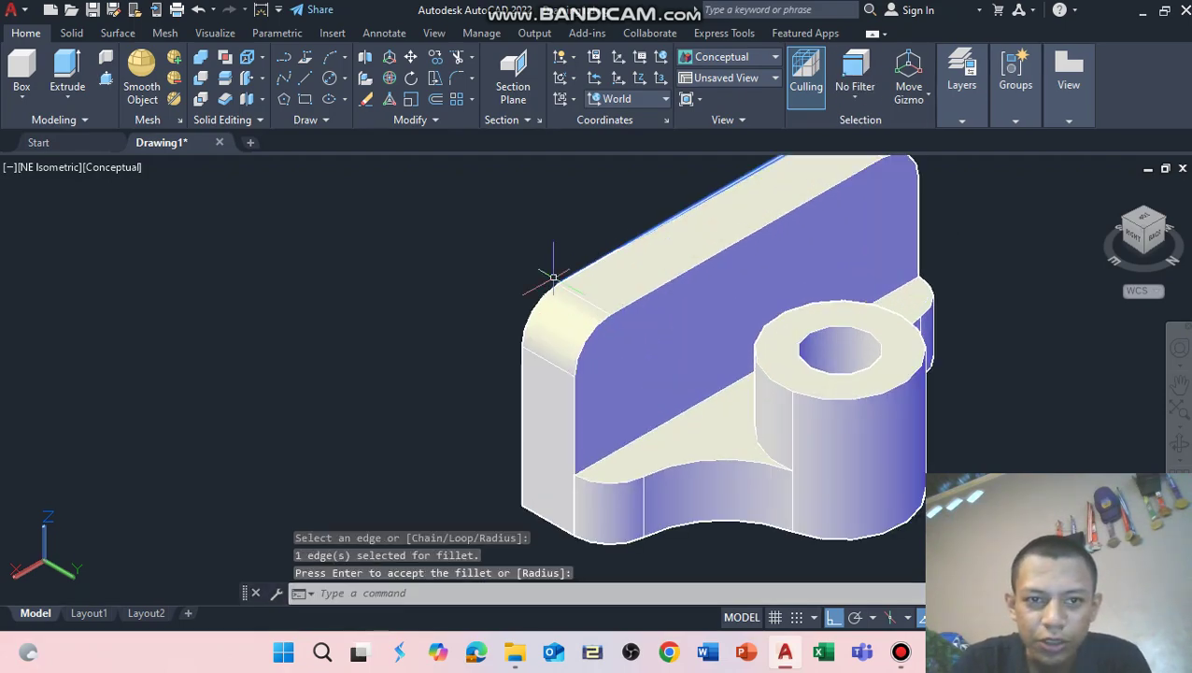
- Draw two 22-unit guide lines from the back wall's left corner
{"action": "left_click", "coordinate": [305, 79]}
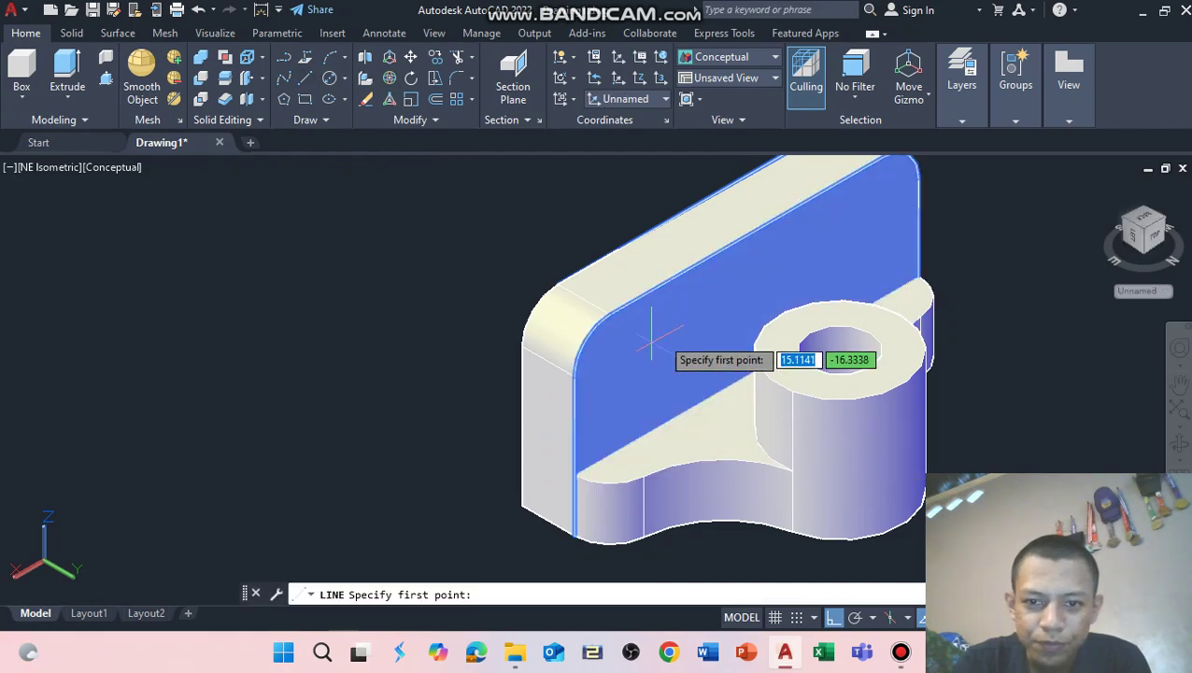
{"action": "left_click", "coordinate": [610, 315]}
{"action": "type", "text": "22"}
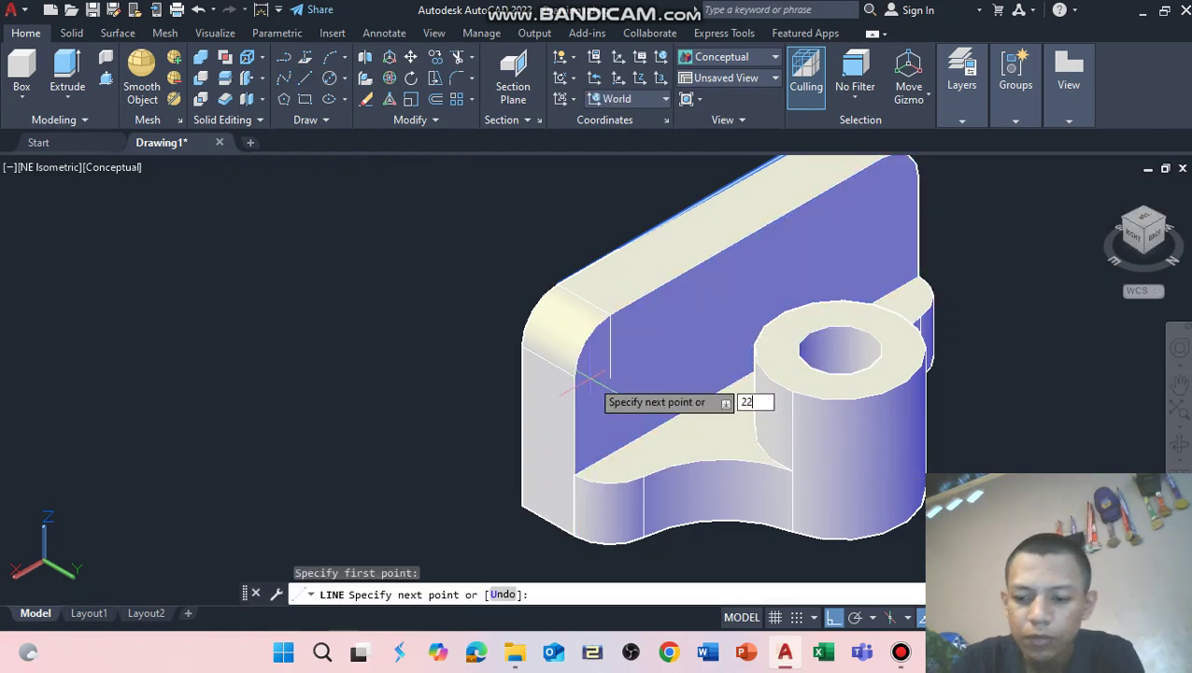
{"action": "key", "text": "Return"}
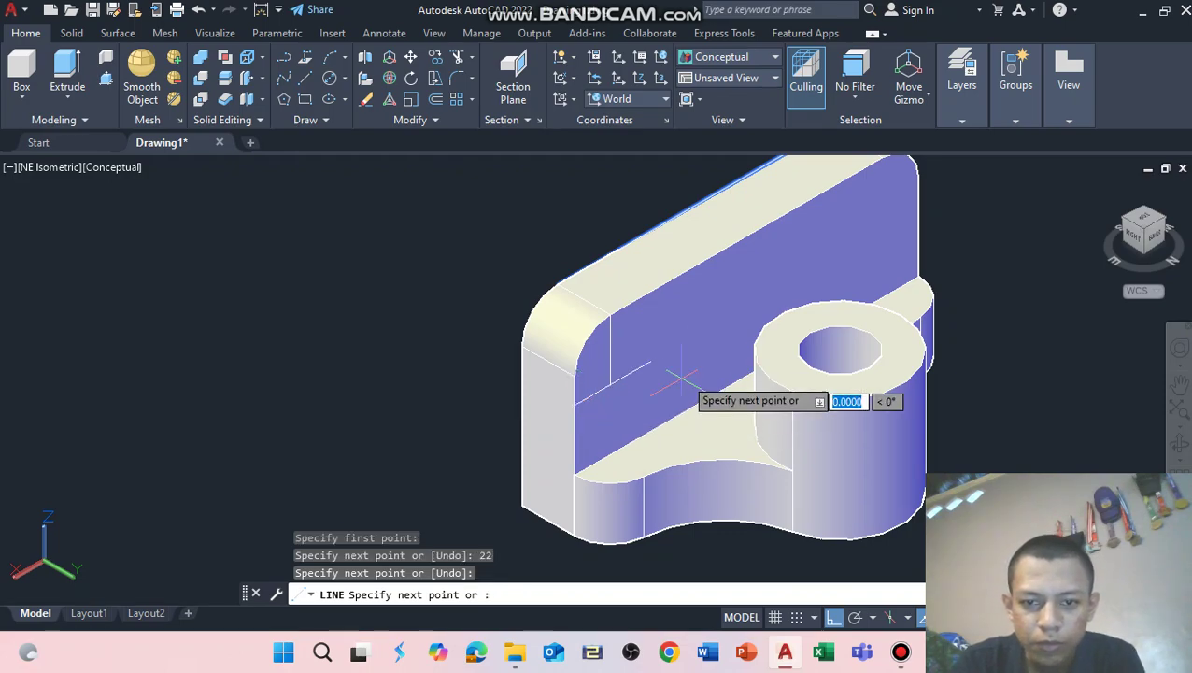
{"action": "type", "text": "22"}
{"action": "key", "text": "Return"}
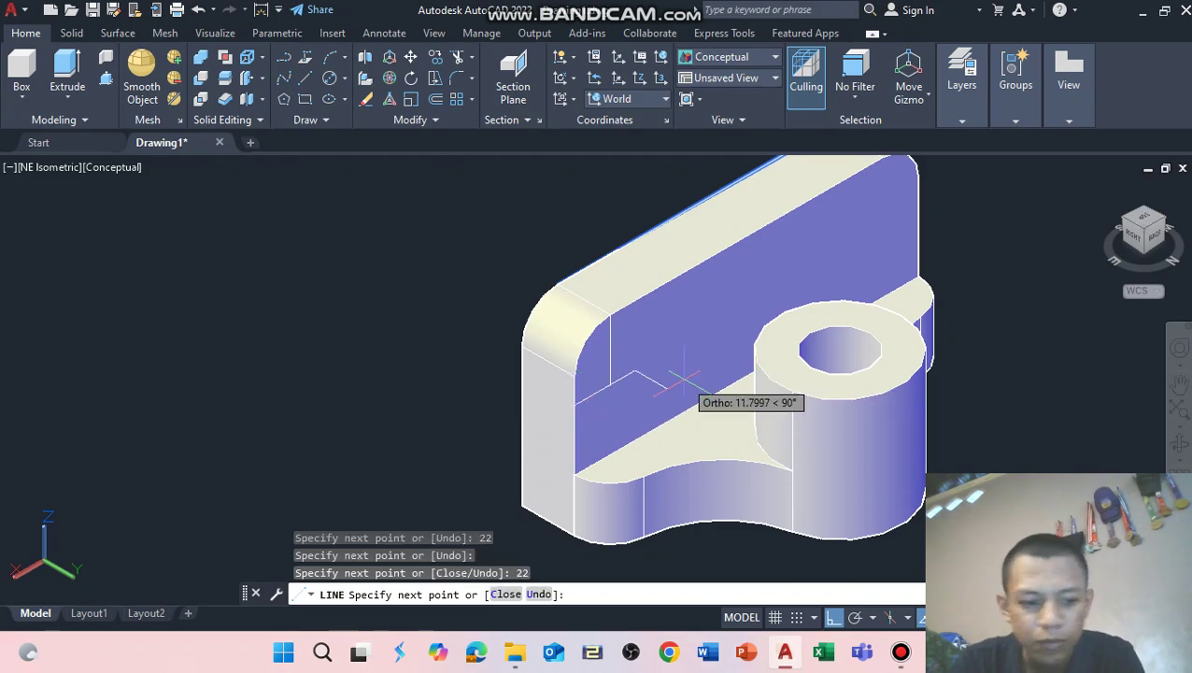
{"action": "key", "text": "Escape"}
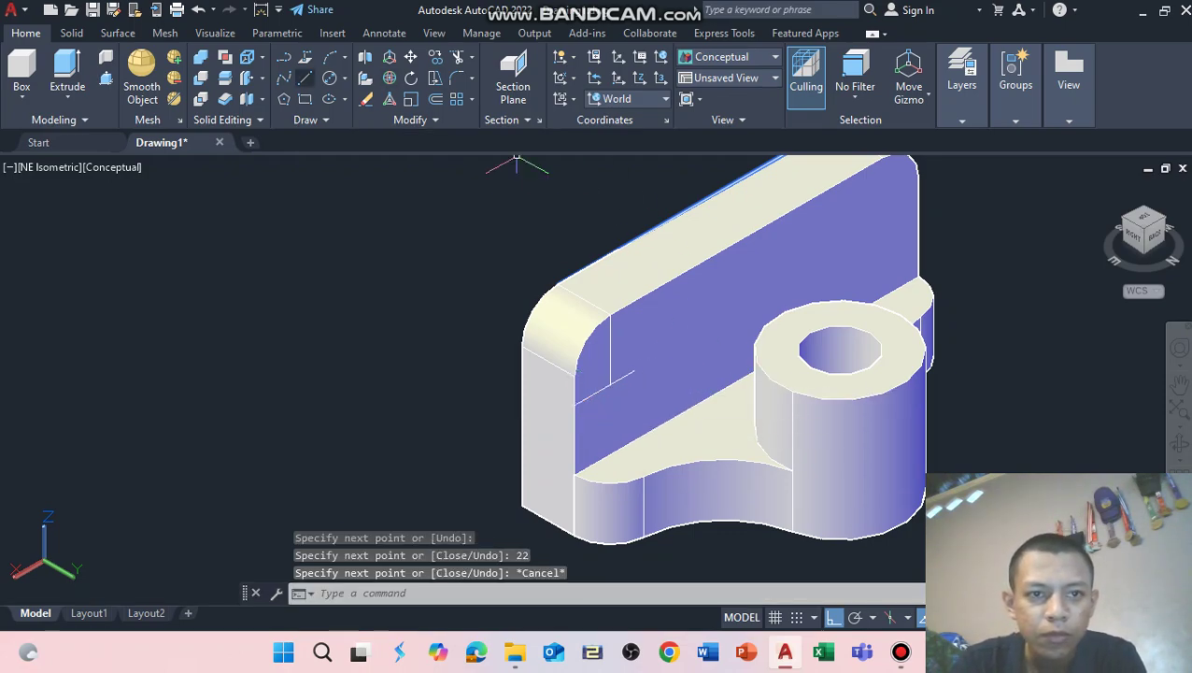
- Draw two 22-unit guide lines from the wall's top-right corner
{"action": "key", "text": "Return"}
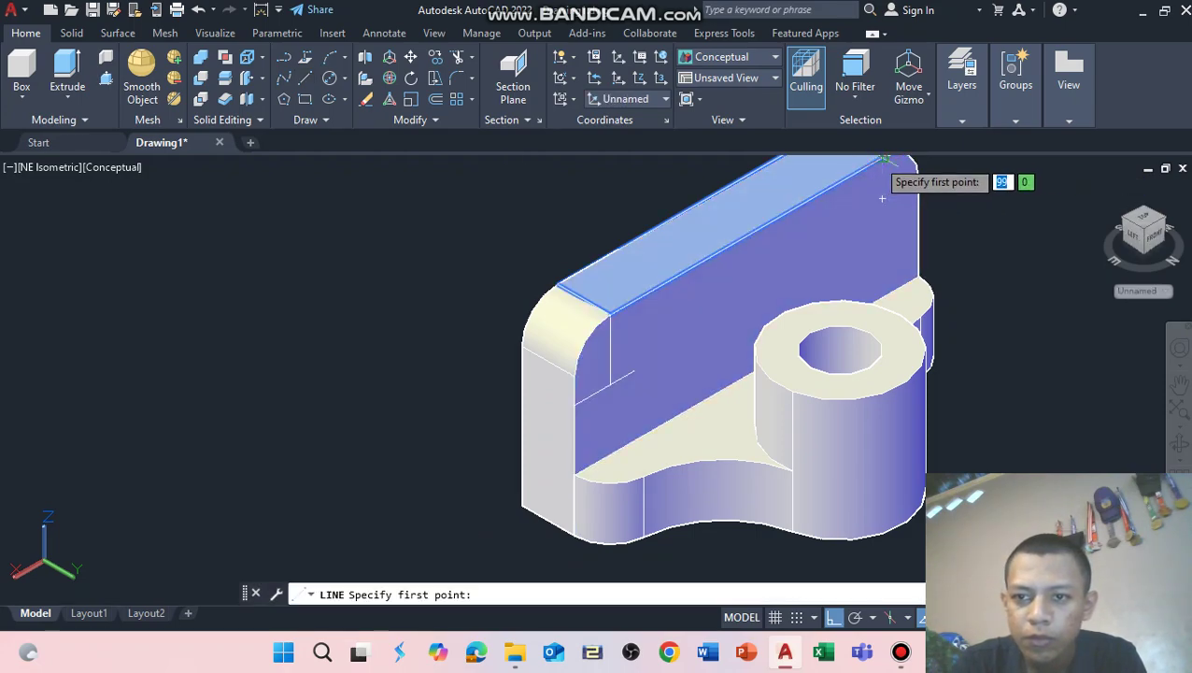
{"action": "left_click", "coordinate": [882, 198]}
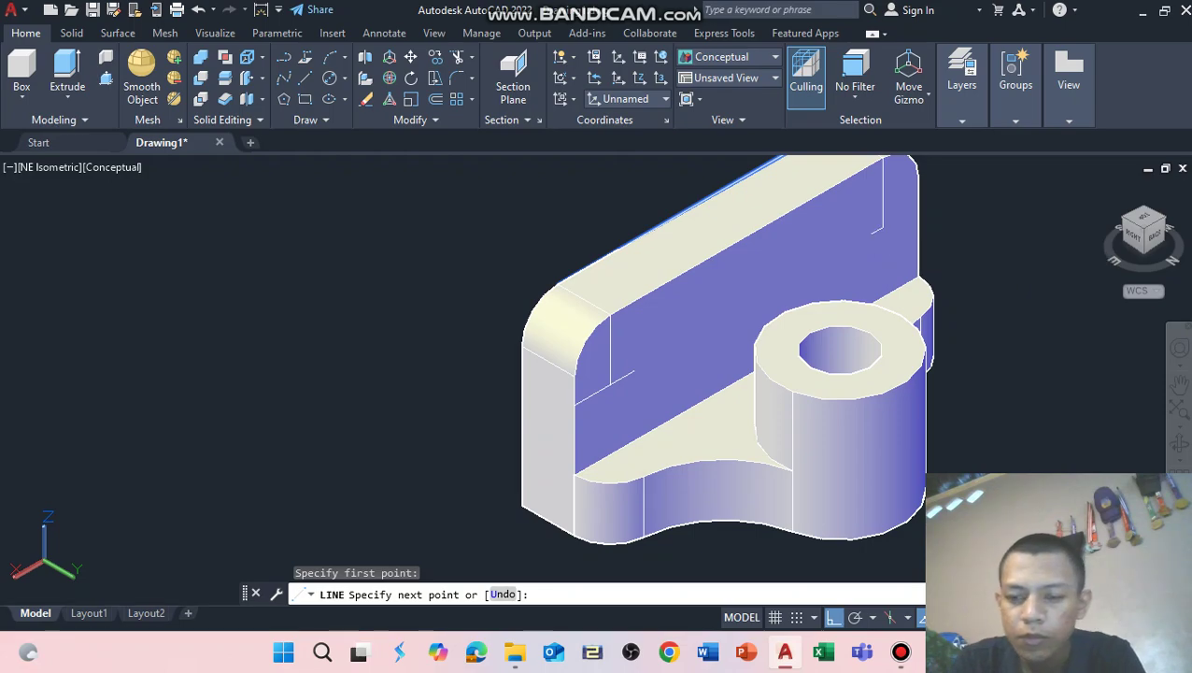
{"action": "type", "text": "22"}
{"action": "key", "text": "Return"}
{"action": "left_click", "coordinate": [917, 207]}
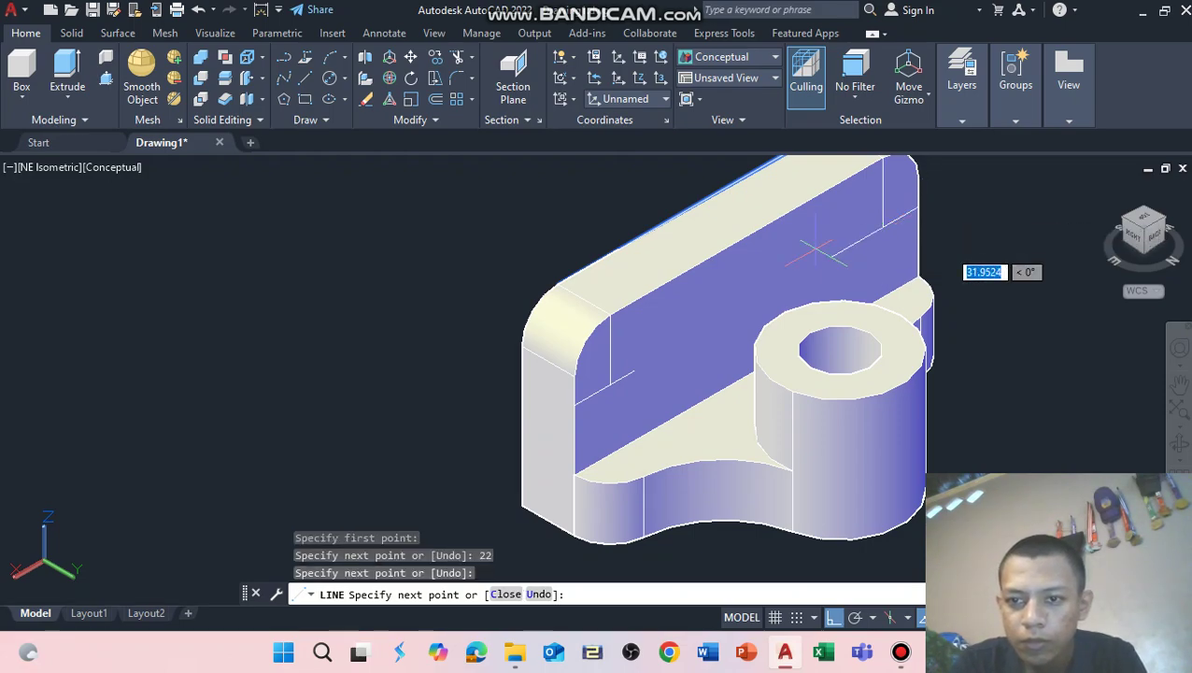
{"action": "type", "text": "22"}
{"action": "key", "text": "Return"}
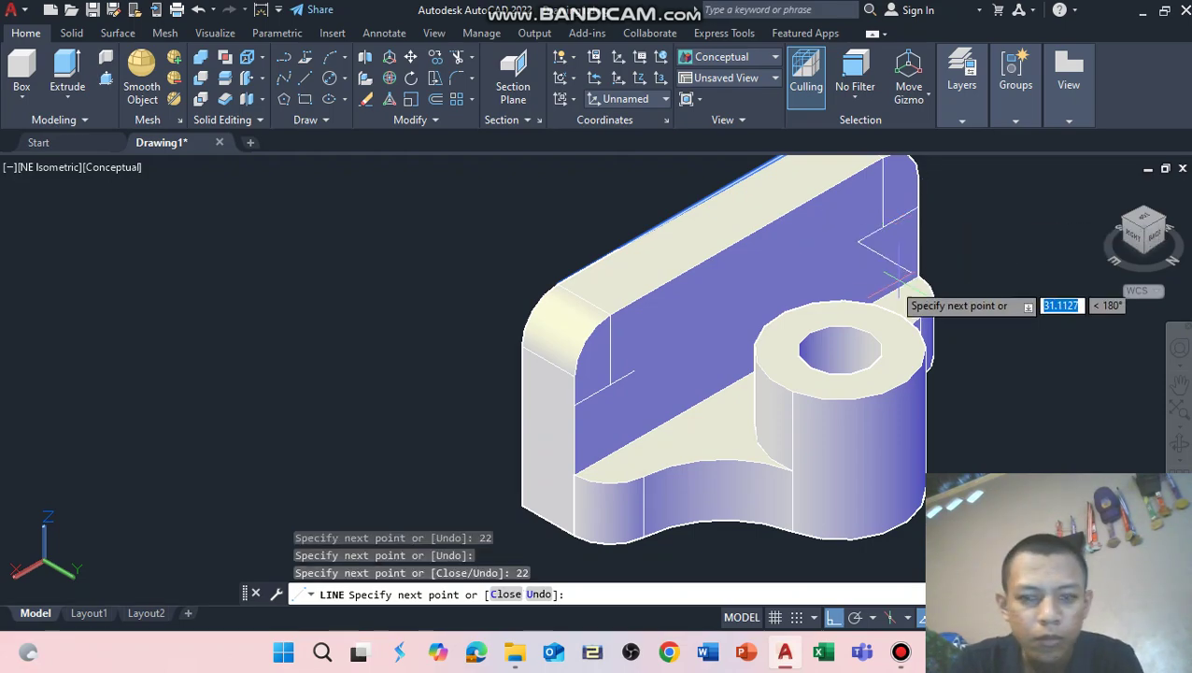
{"action": "key", "text": "Escape"}
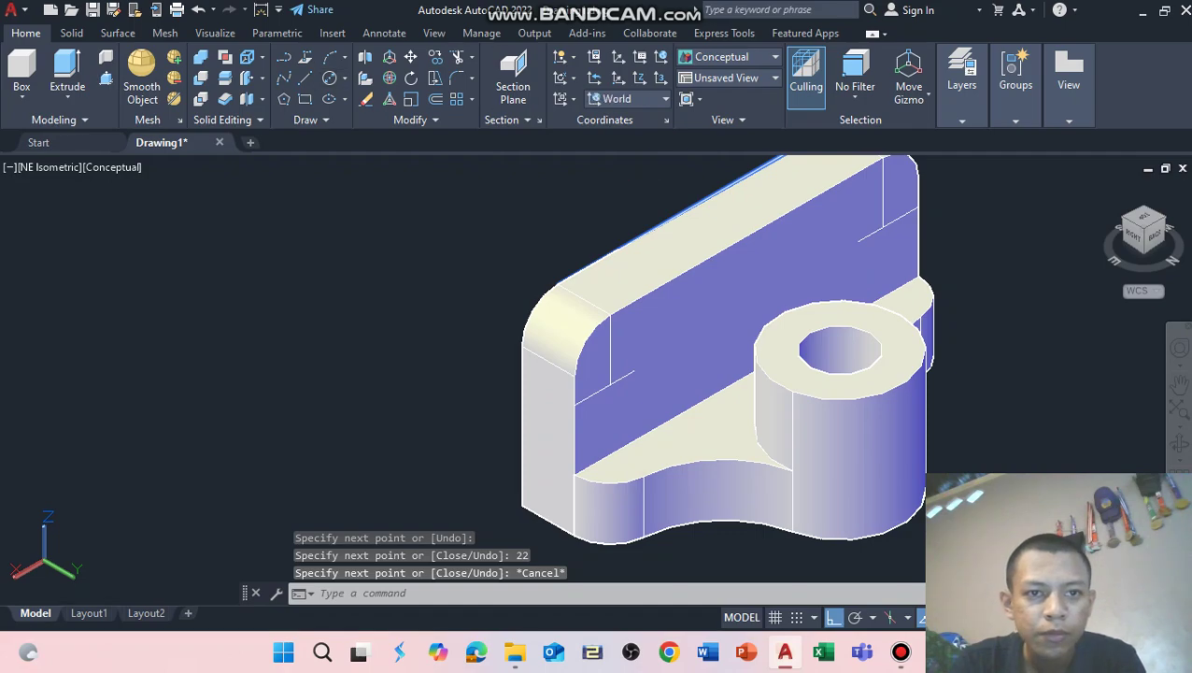
- Draw a 10-diameter circle at the end of the left guide lines
{"action": "type", "text": "c"}
{"action": "key", "text": "Return"}
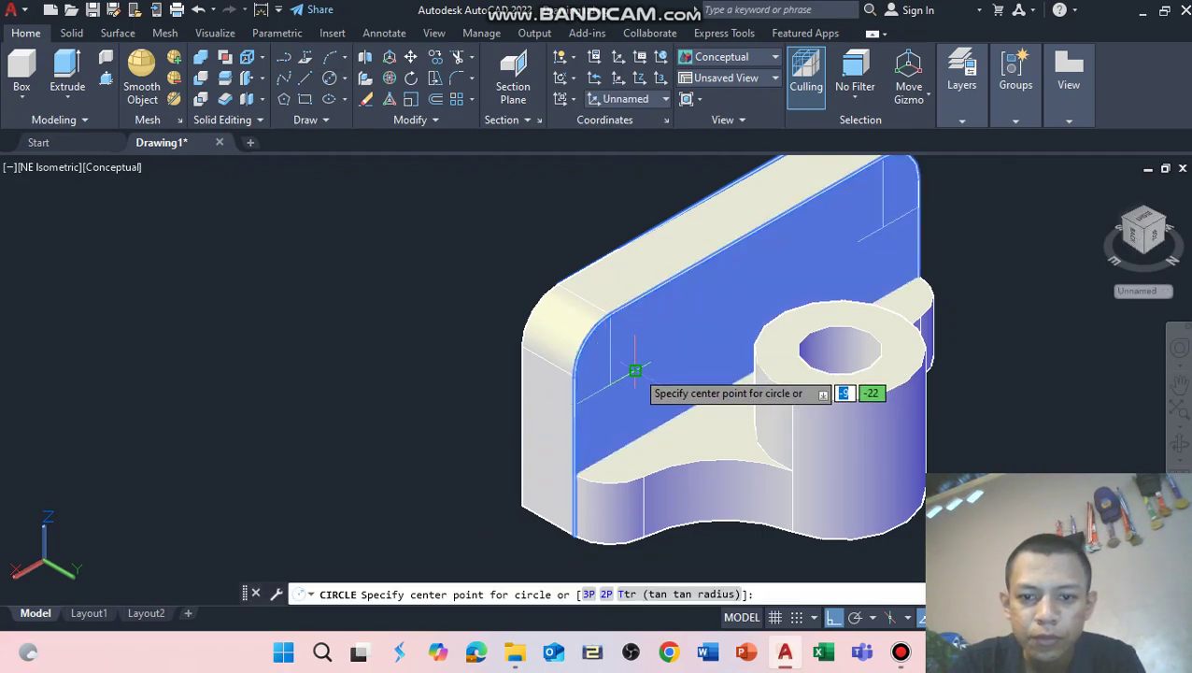
{"action": "left_click", "coordinate": [636, 370]}
{"action": "type", "text": "d"}
{"action": "key", "text": "Return"}
{"action": "type", "text": "10"}
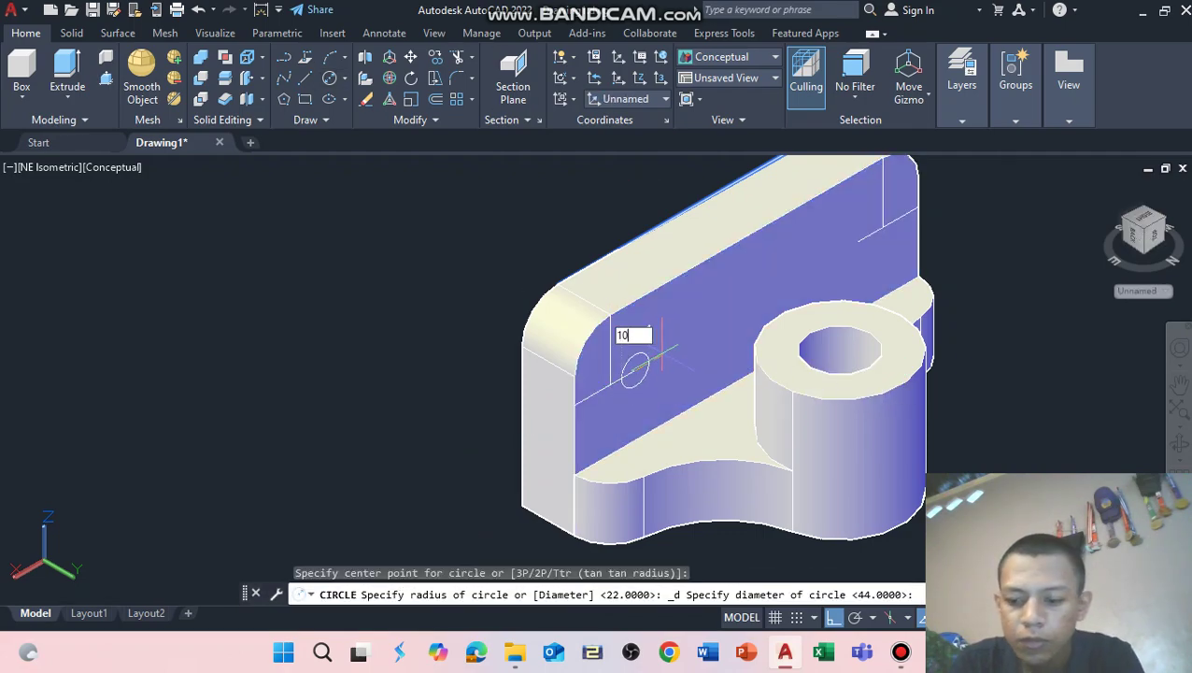
{"action": "key", "text": "Return"}
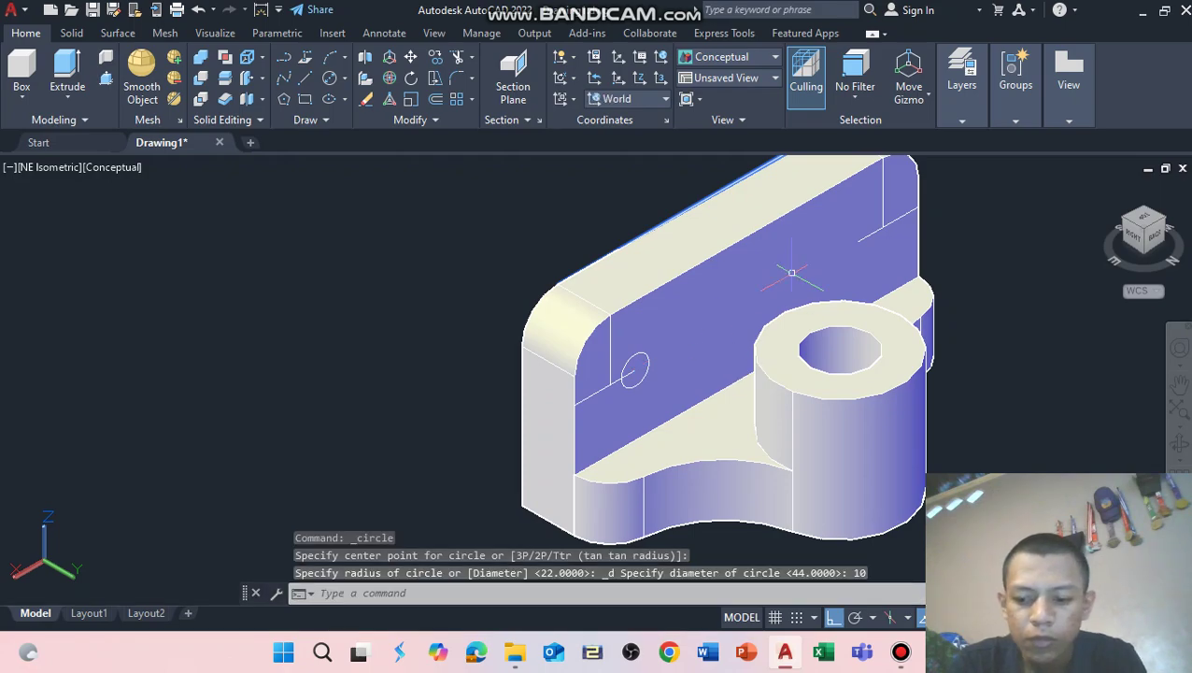
- Add a circle at the right guide lines, then delete it as oversized
{"action": "key", "text": "Return"}
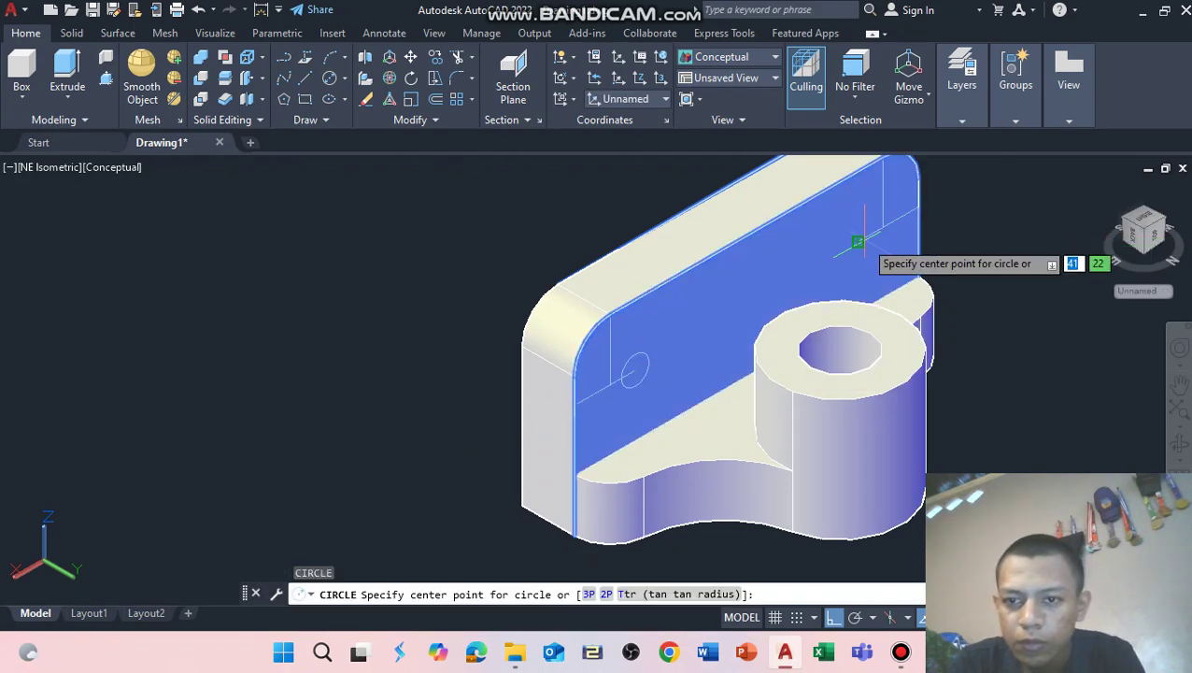
{"action": "left_click", "coordinate": [857, 242]}
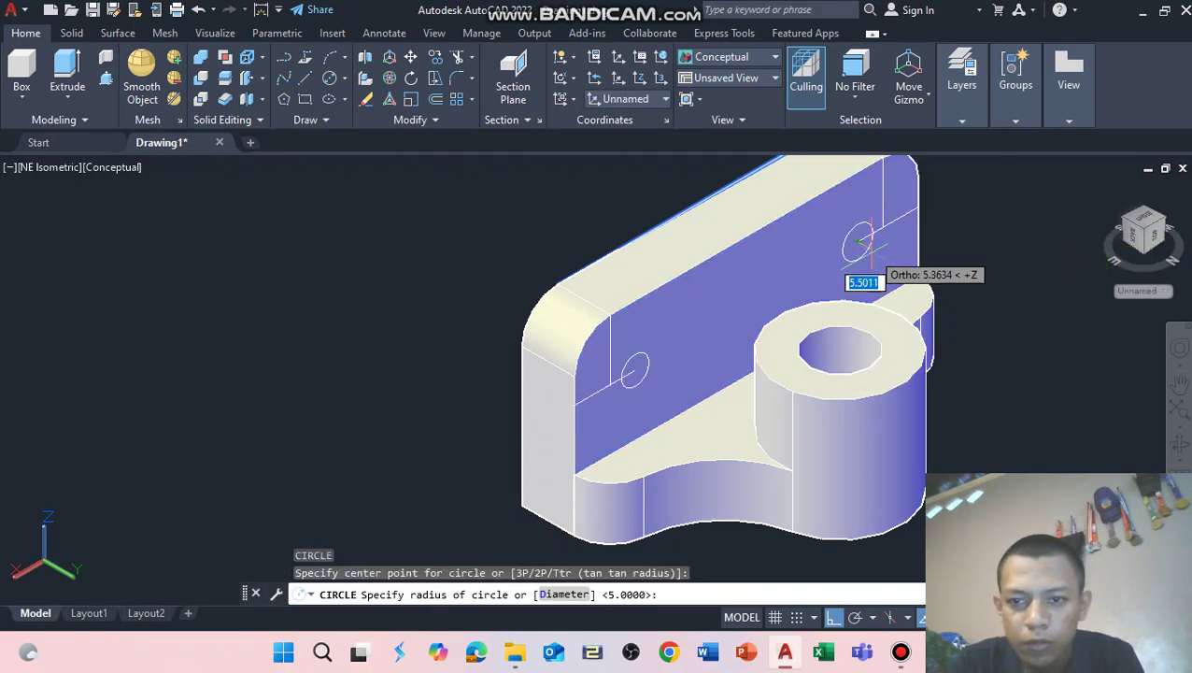
{"action": "type", "text": "10"}
{"action": "key", "text": "Return"}
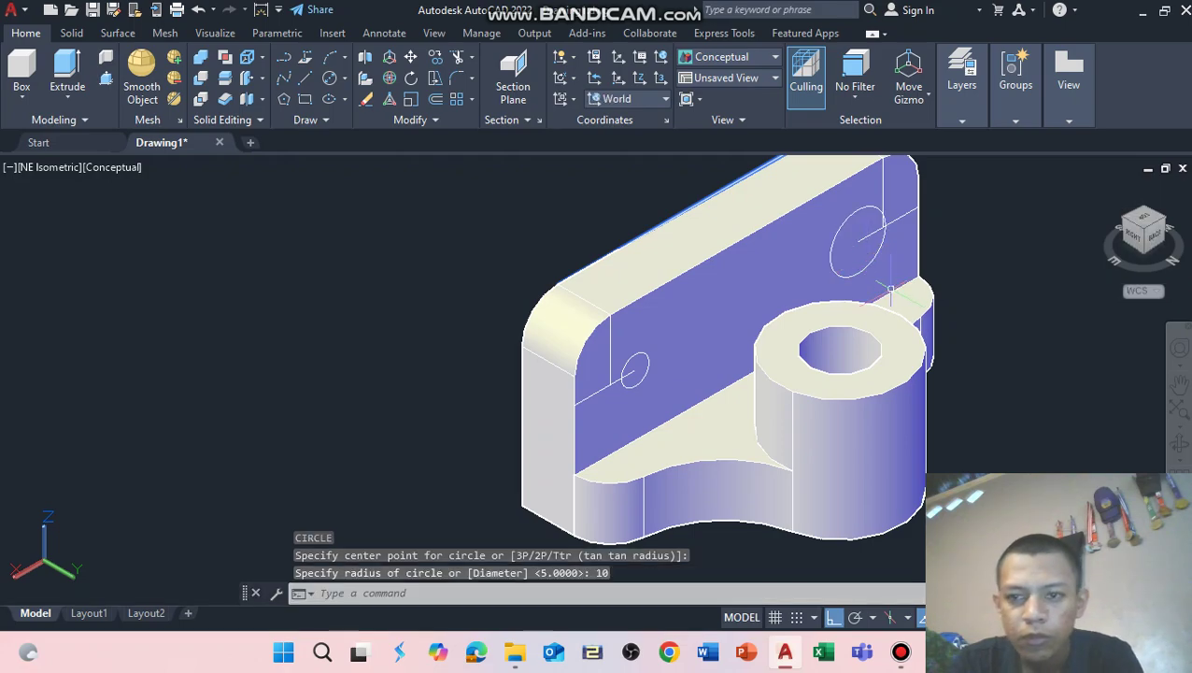
{"action": "left_click", "coordinate": [831, 254]}
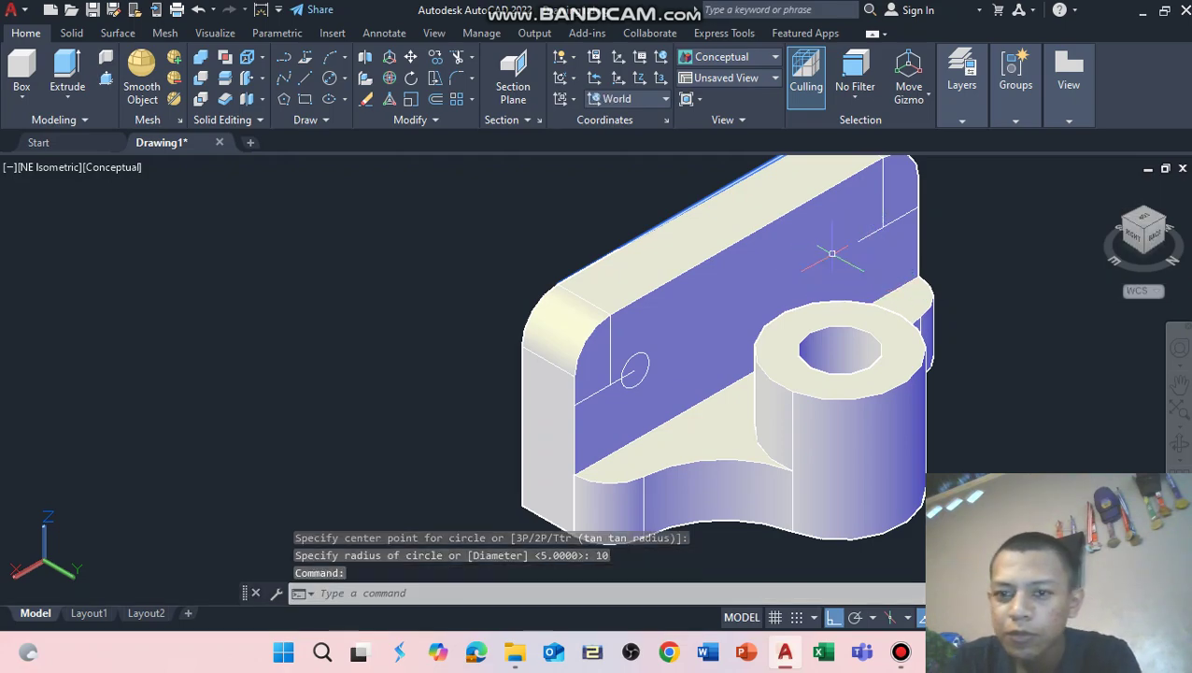
{"action": "key", "text": "Delete"}
- Redraw the right circle at diameter 10 and select the leftover line by the left circle
{"action": "type", "text": "c"}
{"action": "key", "text": "Return"}
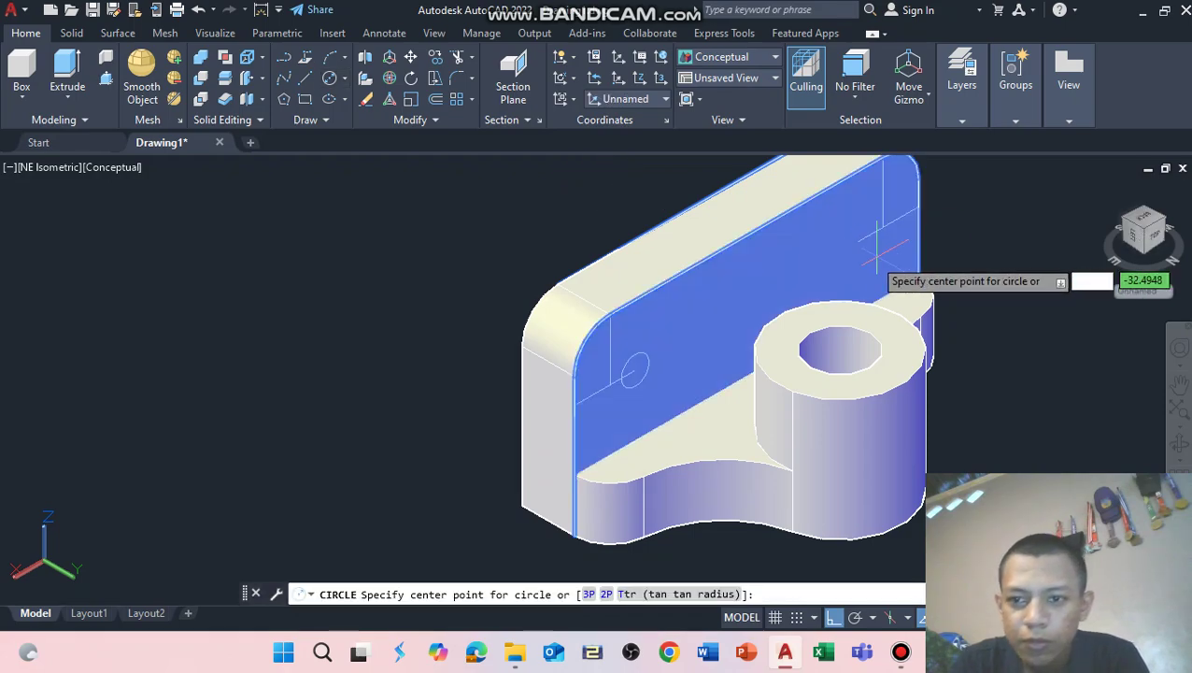
{"action": "left_click", "coordinate": [857, 242]}
{"action": "type", "text": "d"}
{"action": "key", "text": "Return"}
{"action": "type", "text": "10"}
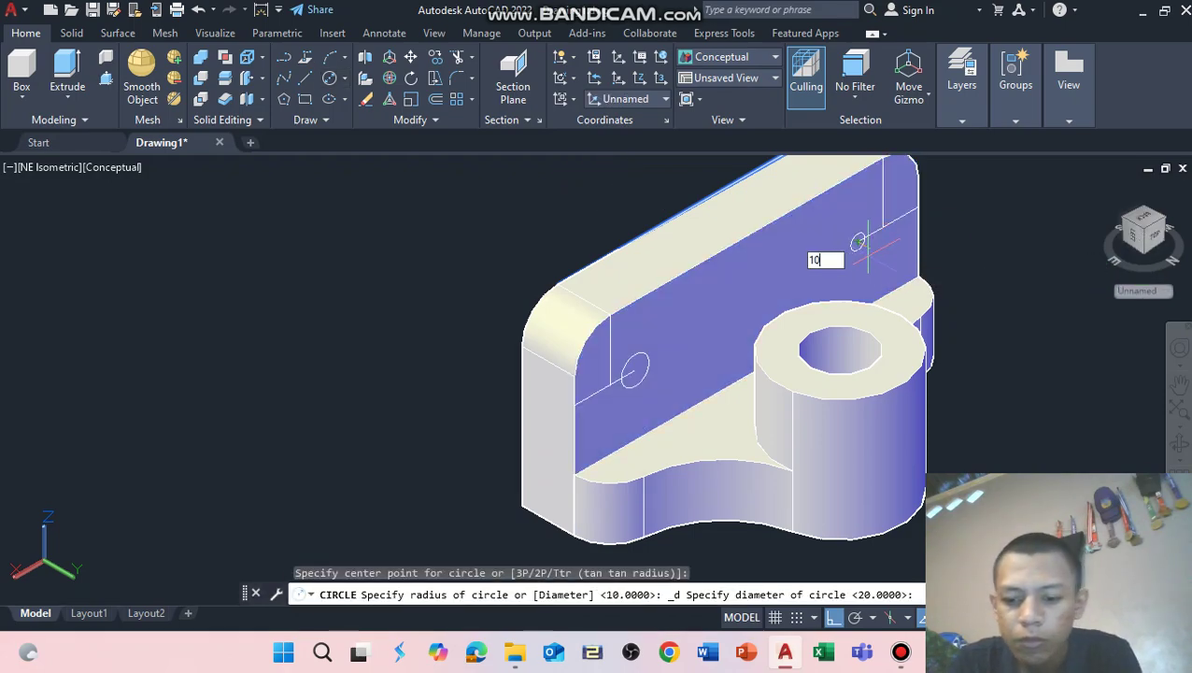
{"action": "key", "text": "Return"}
{"action": "left_click", "coordinate": [610, 352]}
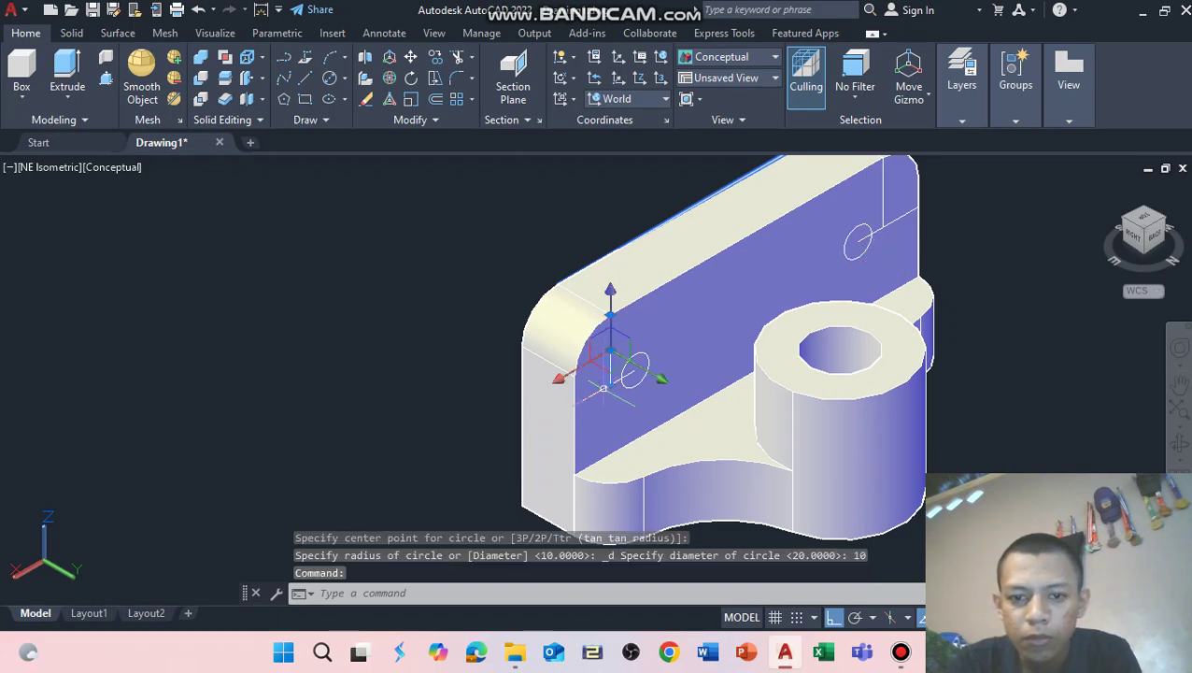
- Erase the leftover construction lines around the left circle, keeping the solid unselected
{"action": "left_click", "coordinate": [593, 395]}
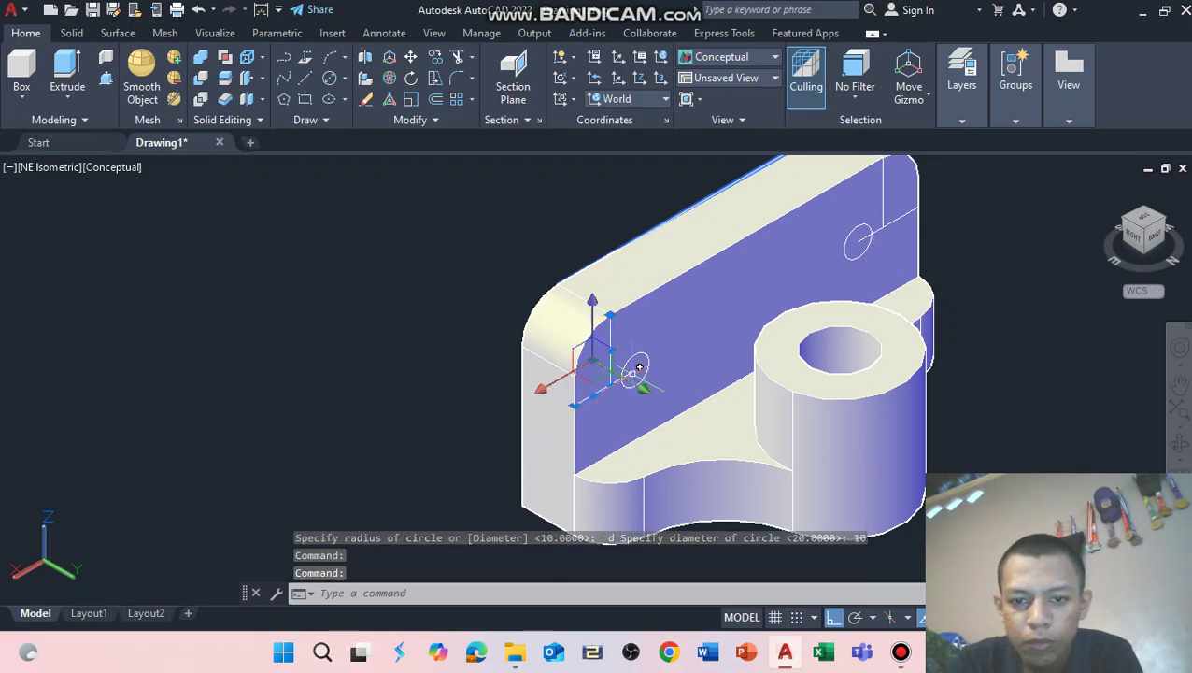
{"action": "left_click", "coordinate": [633, 371]}
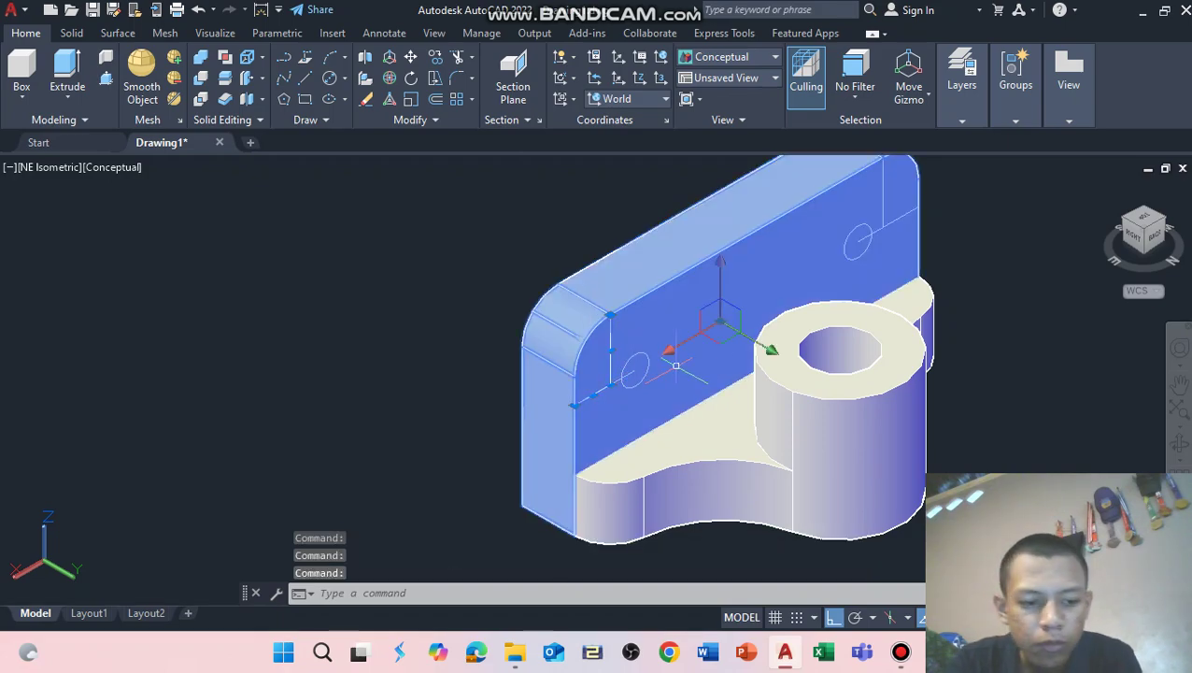
{"action": "key", "text": "Escape"}
{"action": "key", "text": "Escape"}
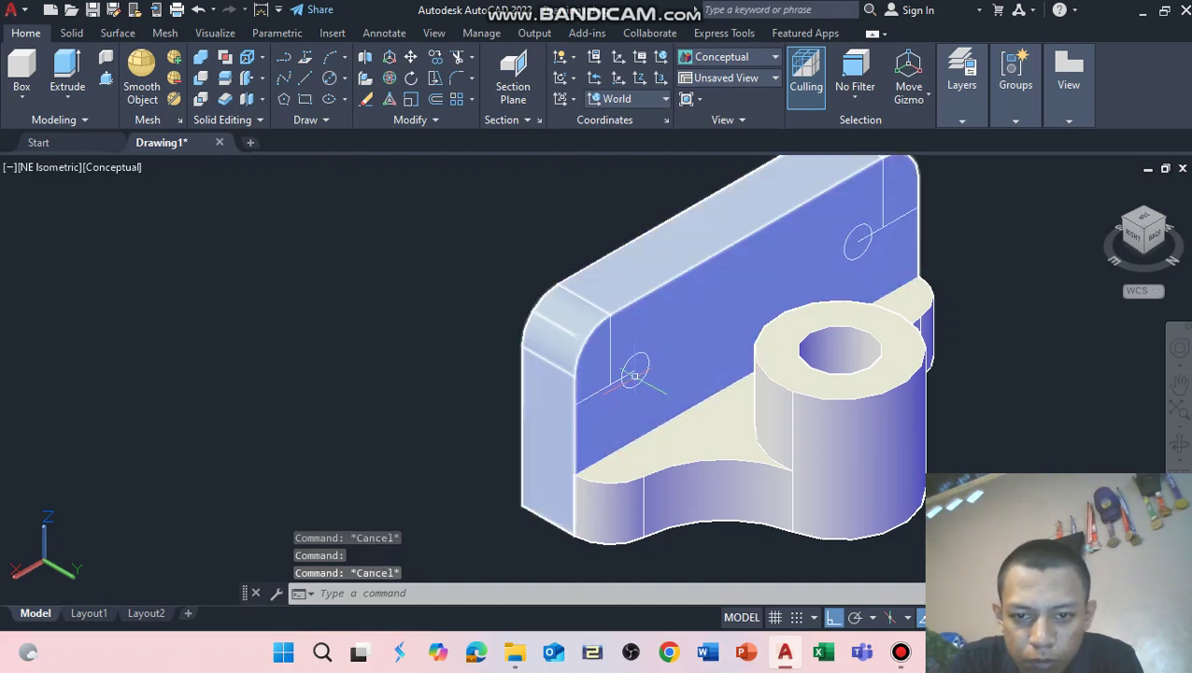
{"action": "left_click", "coordinate": [632, 374]}
{"action": "key", "text": "Escape"}
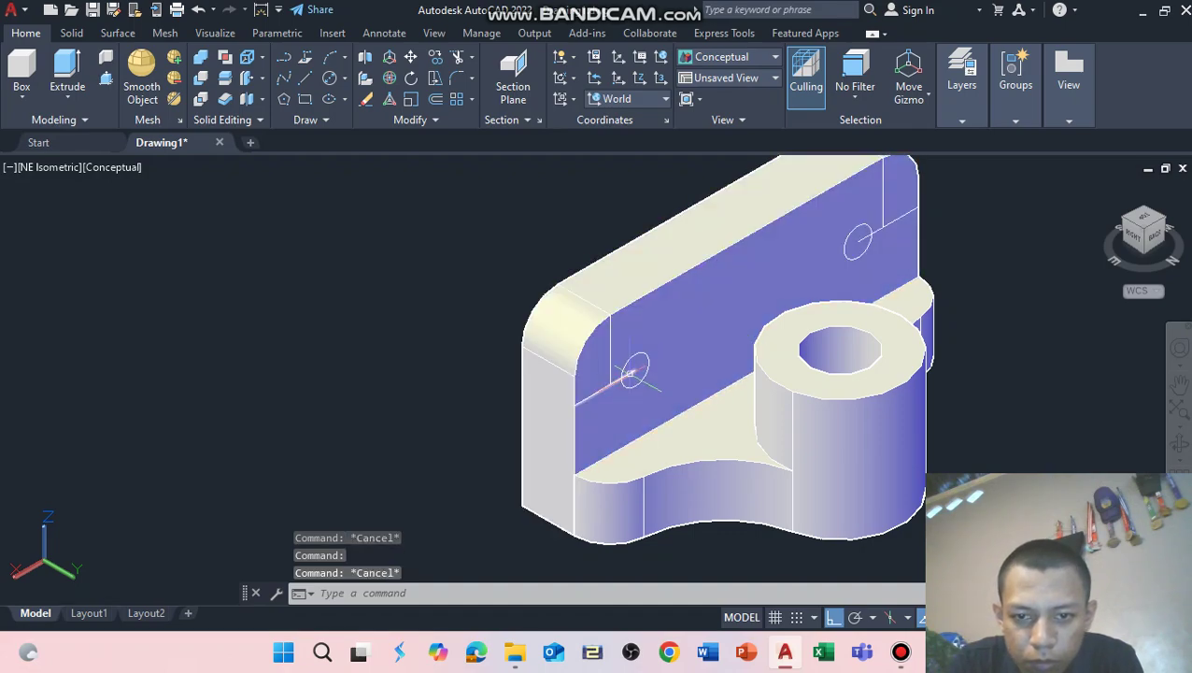
{"action": "left_click", "coordinate": [633, 372]}
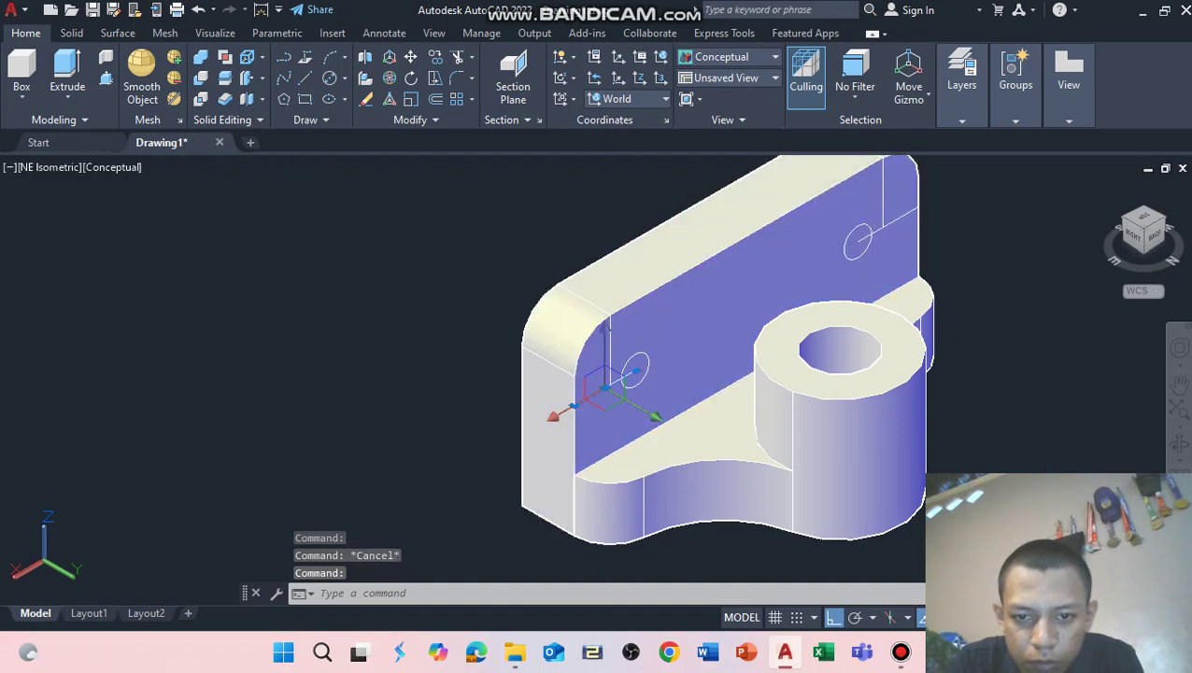
{"action": "left_click", "coordinate": [611, 352]}
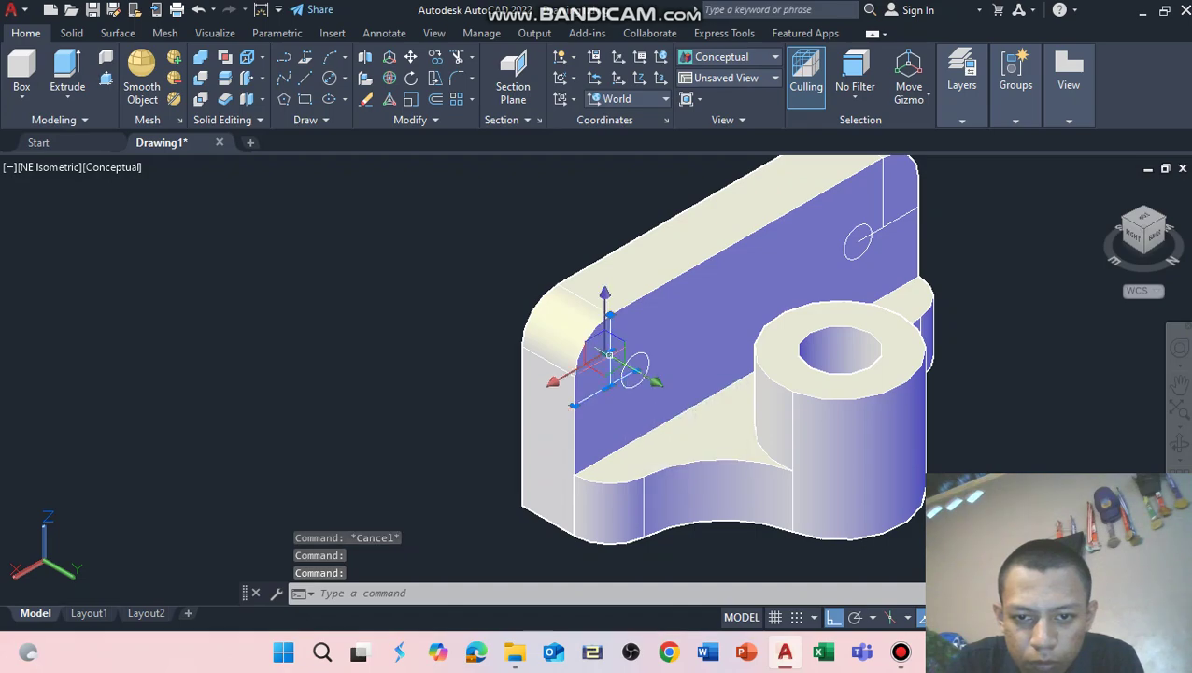
{"action": "key", "text": "Delete"}
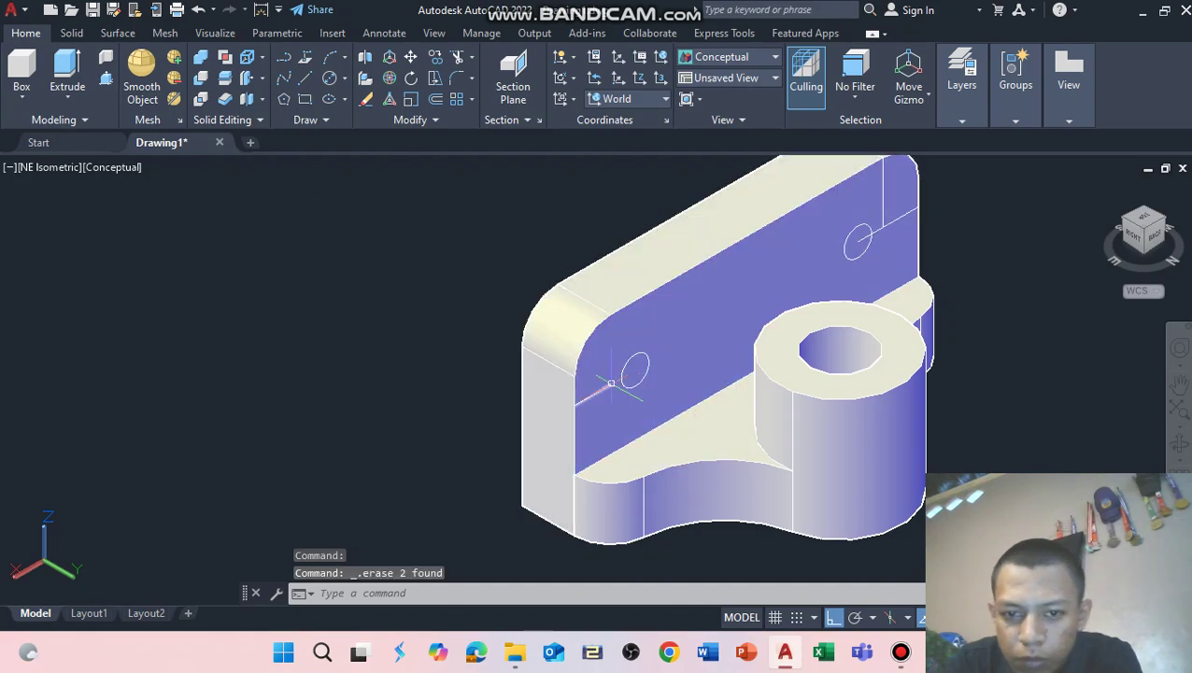
{"action": "left_click", "coordinate": [605, 383]}
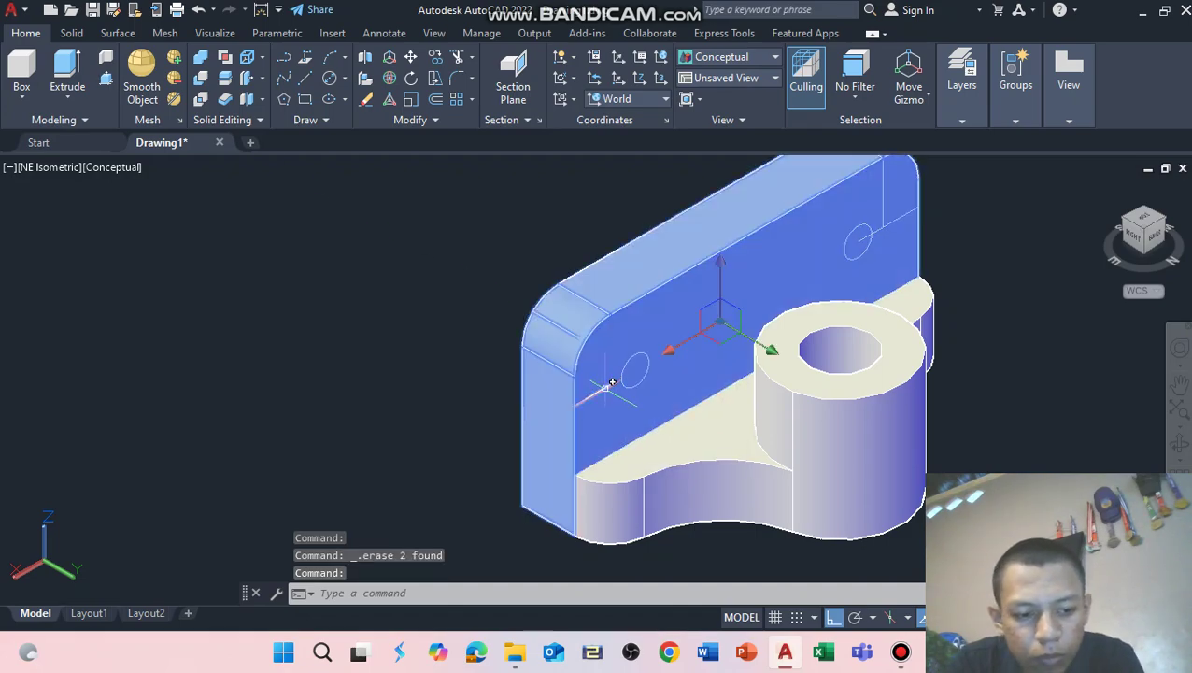
{"action": "key", "text": "Escape"}
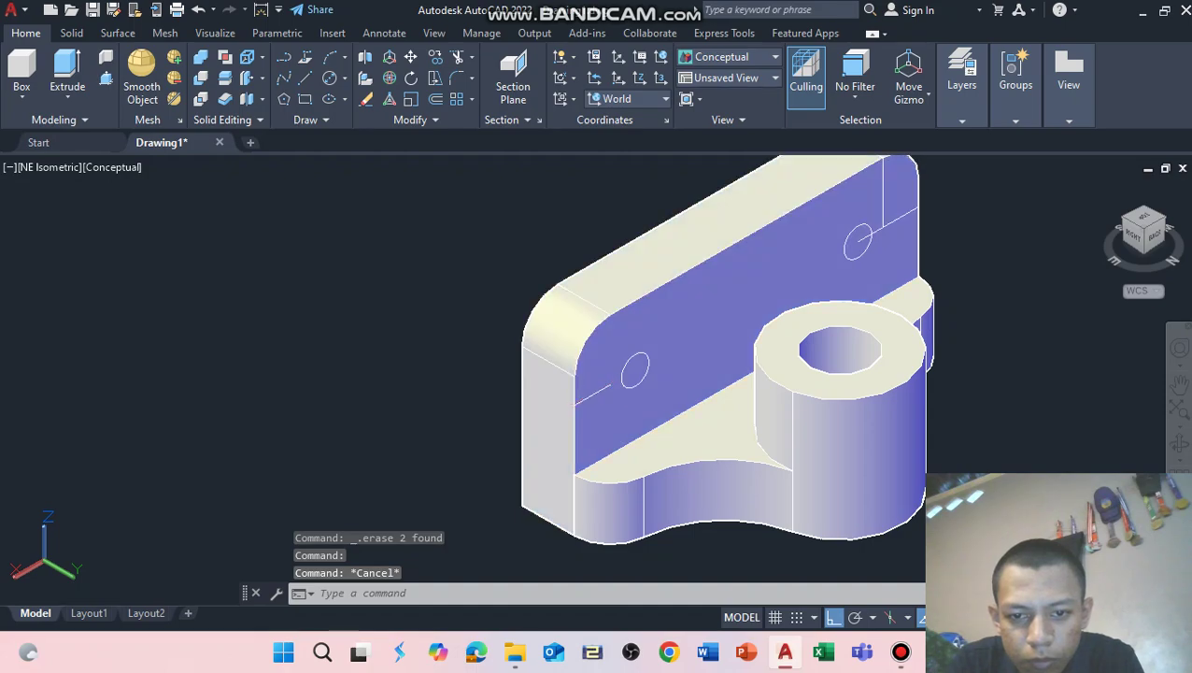
{"action": "left_click", "coordinate": [606, 385]}
{"action": "key", "text": "Escape"}
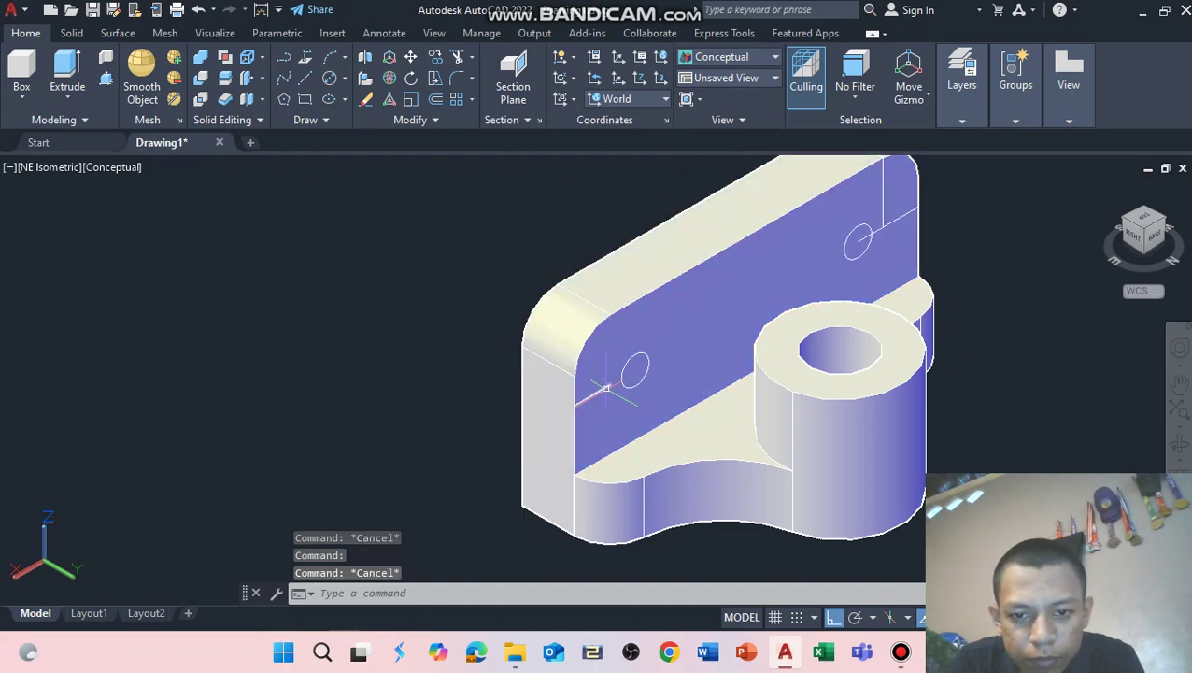
{"action": "left_click", "coordinate": [606, 385]}
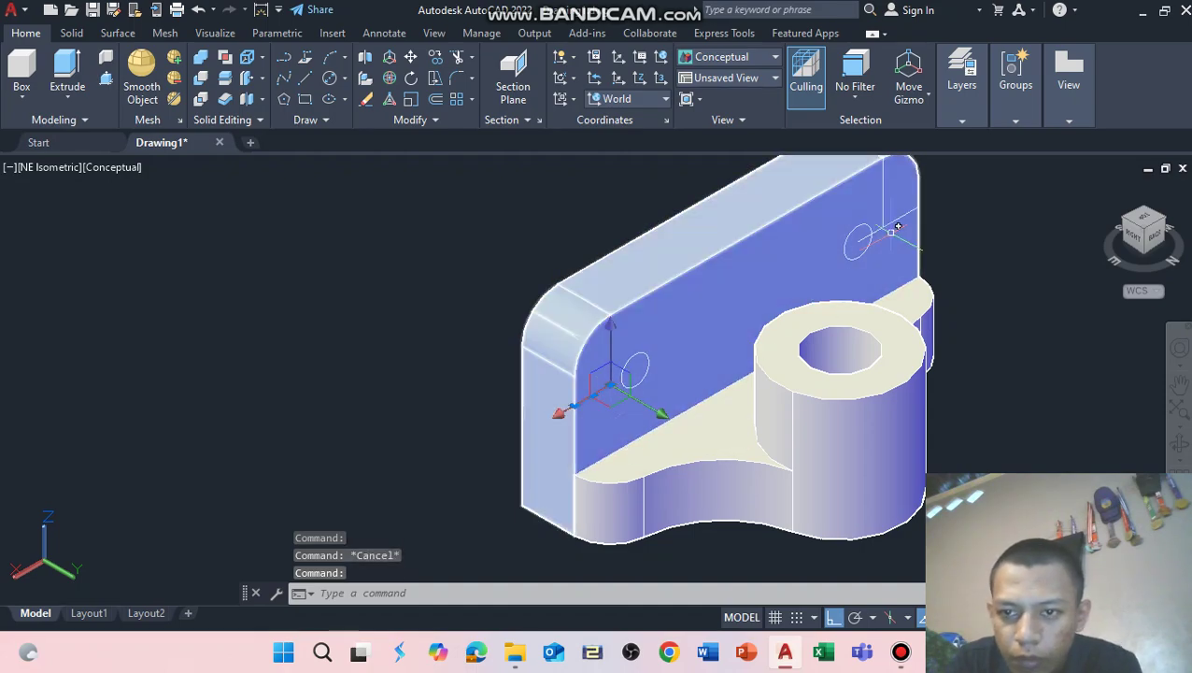
{"action": "key", "text": "Delete"}
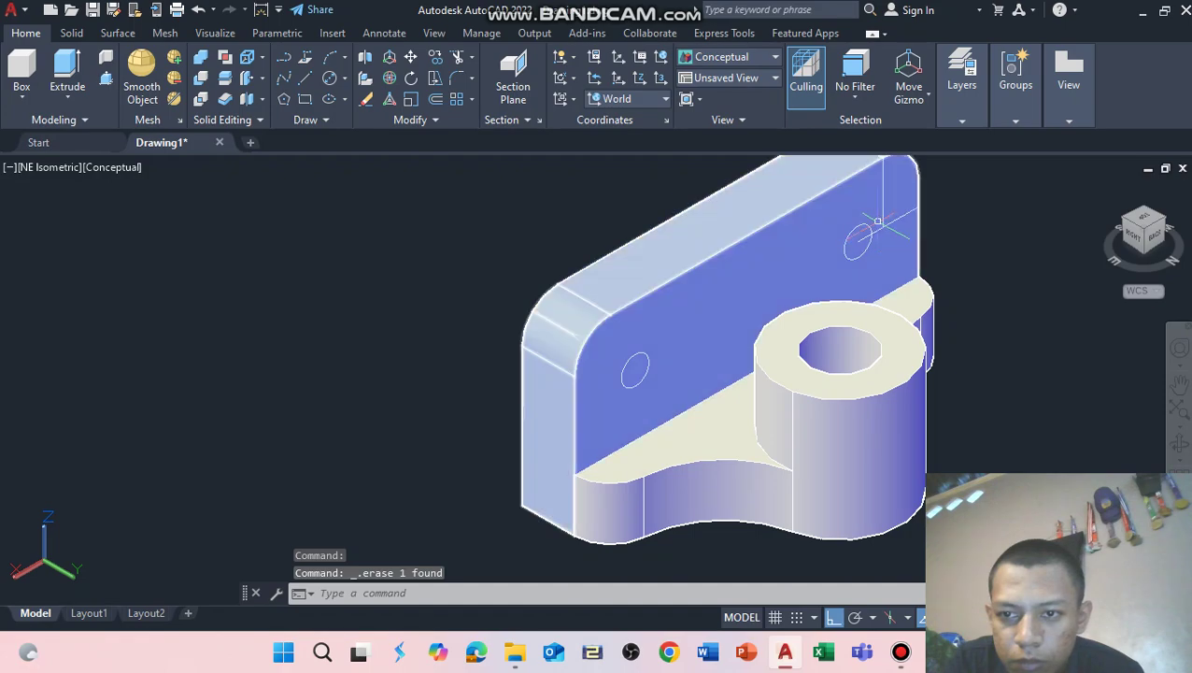
- Erase the remaining construction lines around the right circle
{"action": "scroll", "coordinate": [869, 241], "scroll_direction": "up", "scroll_amount": 2}
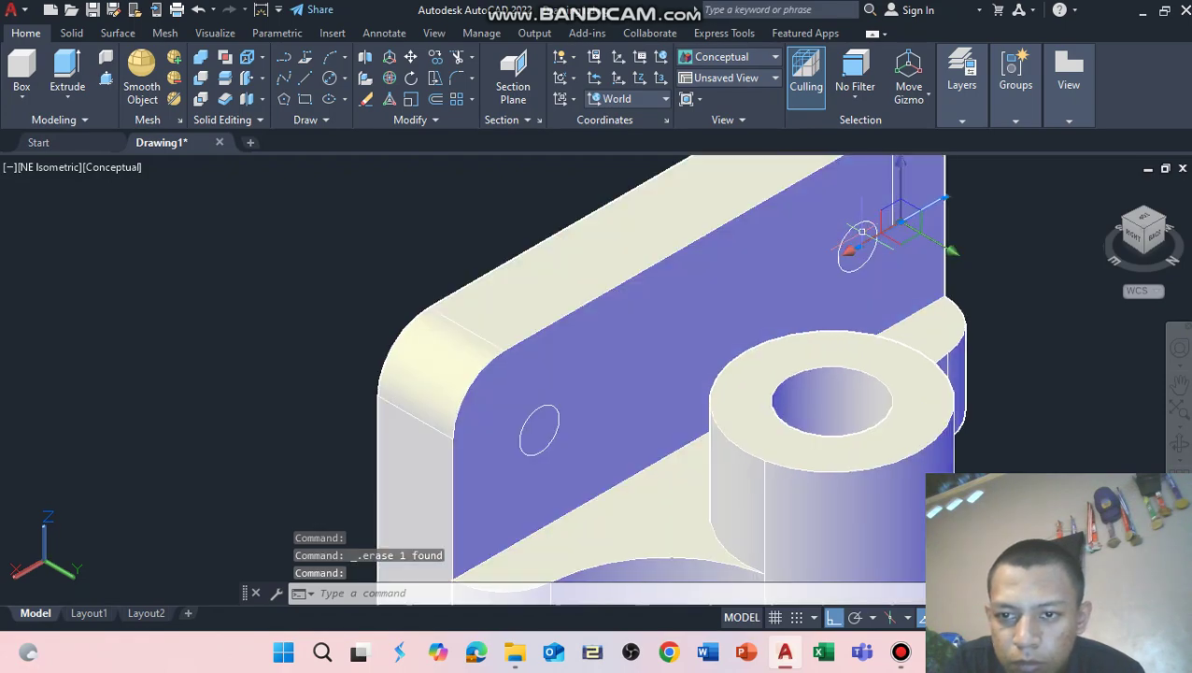
{"action": "scroll", "coordinate": [922, 237], "scroll_direction": "up", "scroll_amount": 2}
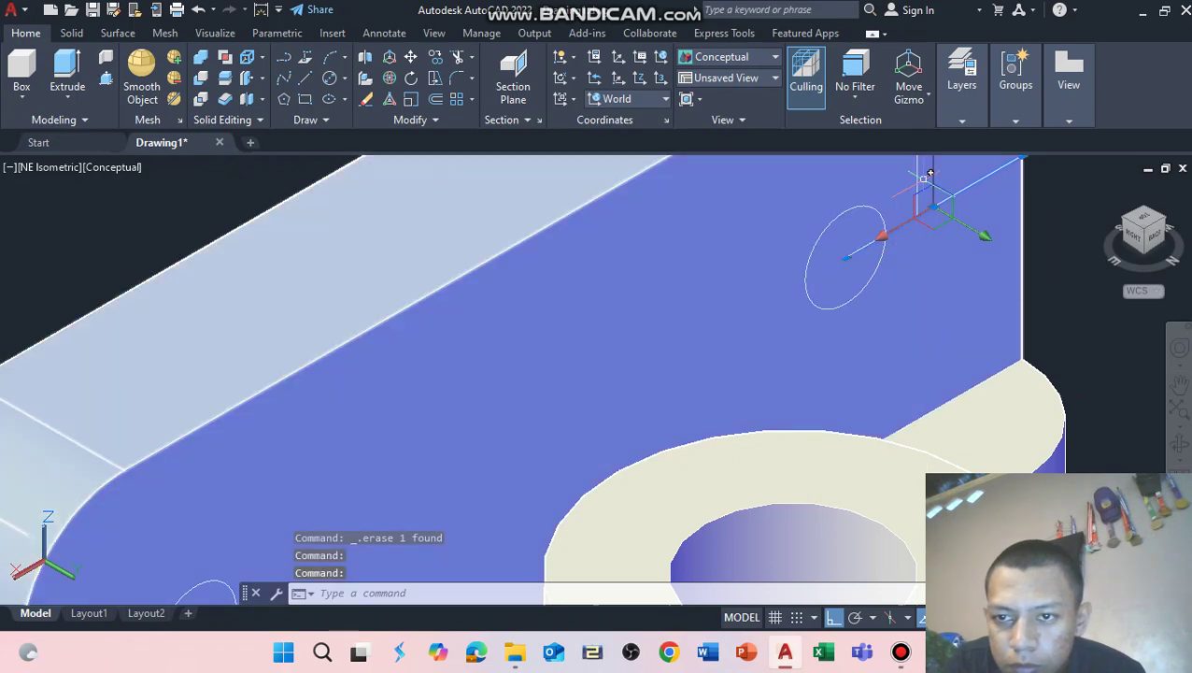
{"action": "key", "text": "Delete"}
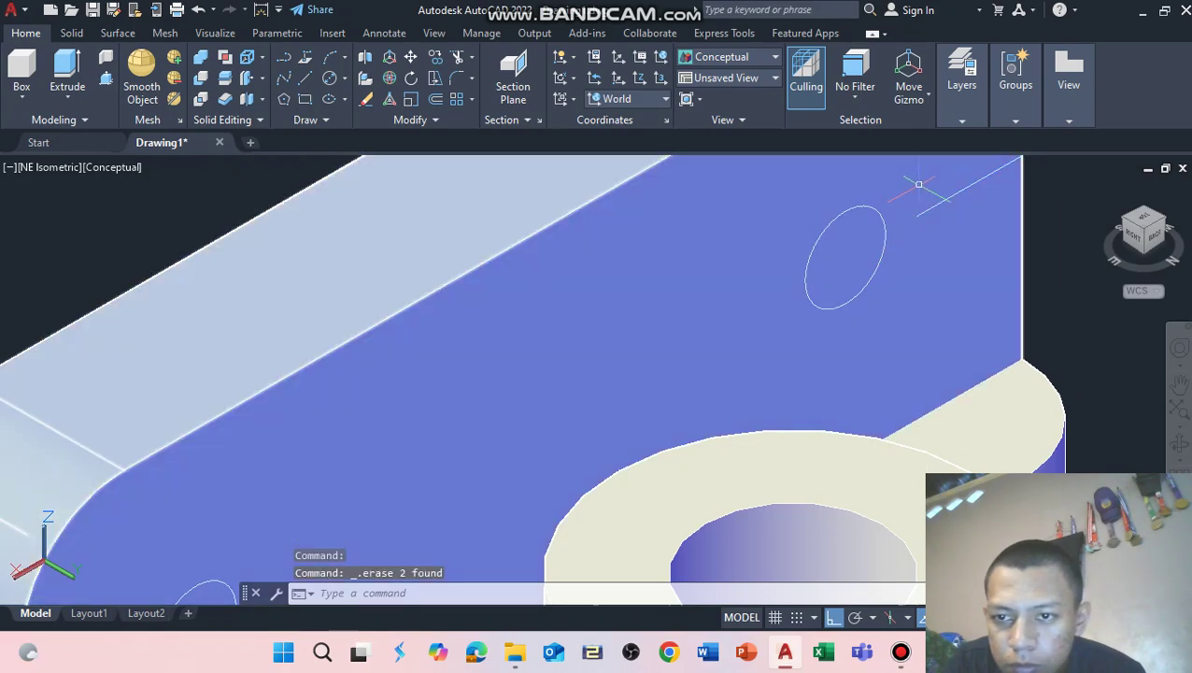
{"action": "key", "text": "Delete"}
{"action": "scroll", "coordinate": [945, 202], "scroll_direction": "down", "scroll_amount": 4}
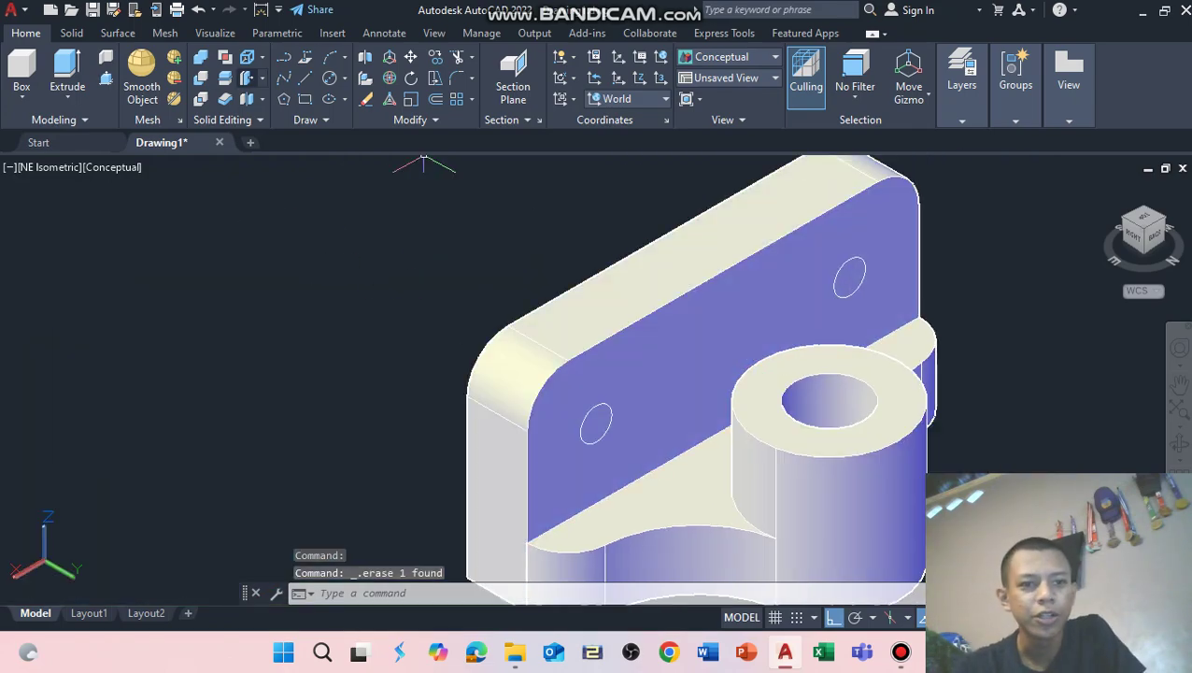
- Press-pull the left and right 10-diameter circles back through the wall to cut two holes
{"action": "left_click", "coordinate": [105, 78]}
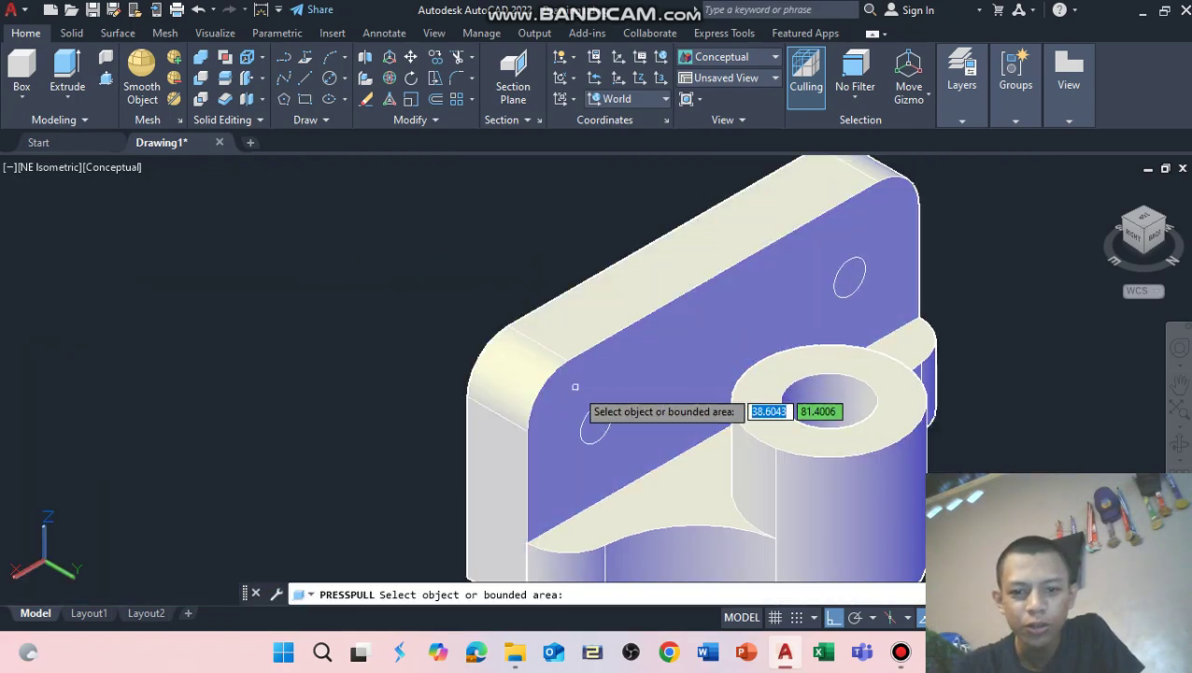
{"action": "left_click", "coordinate": [595, 422]}
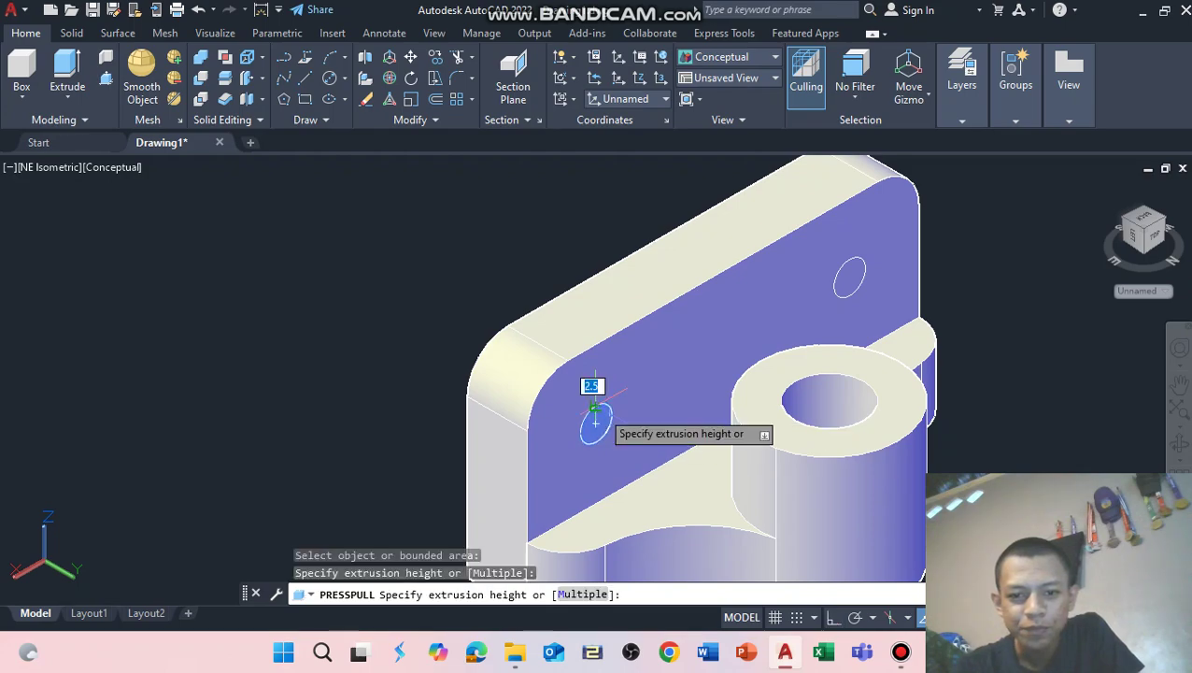
{"action": "left_click", "coordinate": [649, 441]}
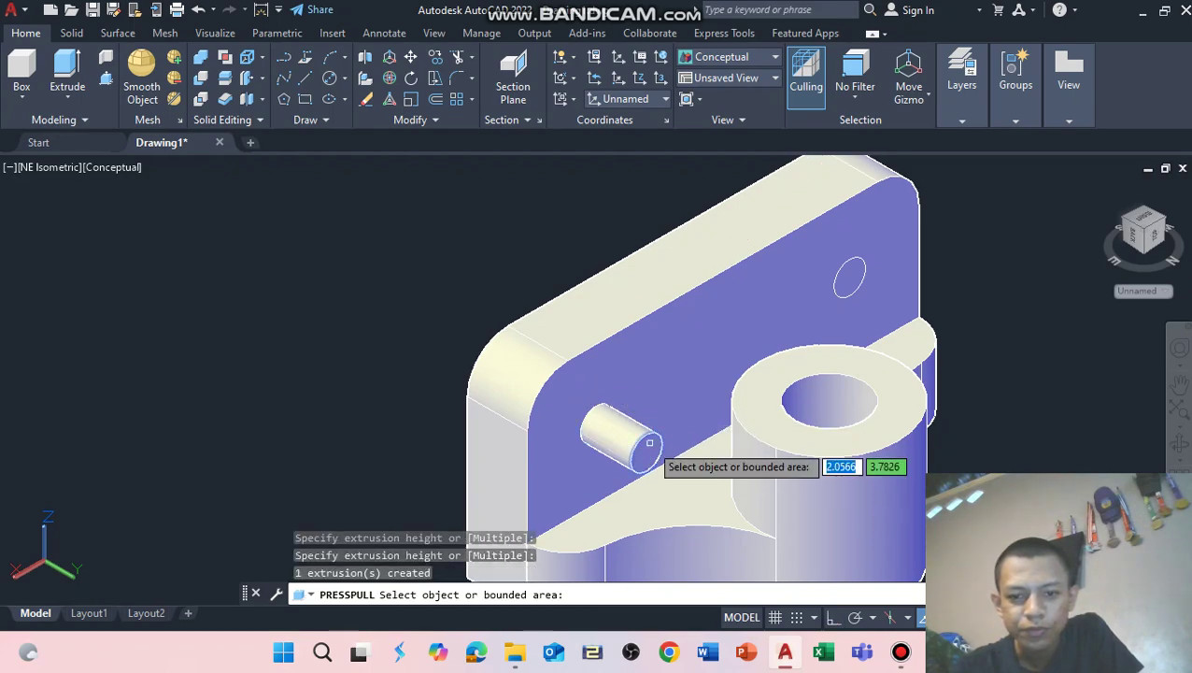
{"action": "left_click", "coordinate": [646, 450]}
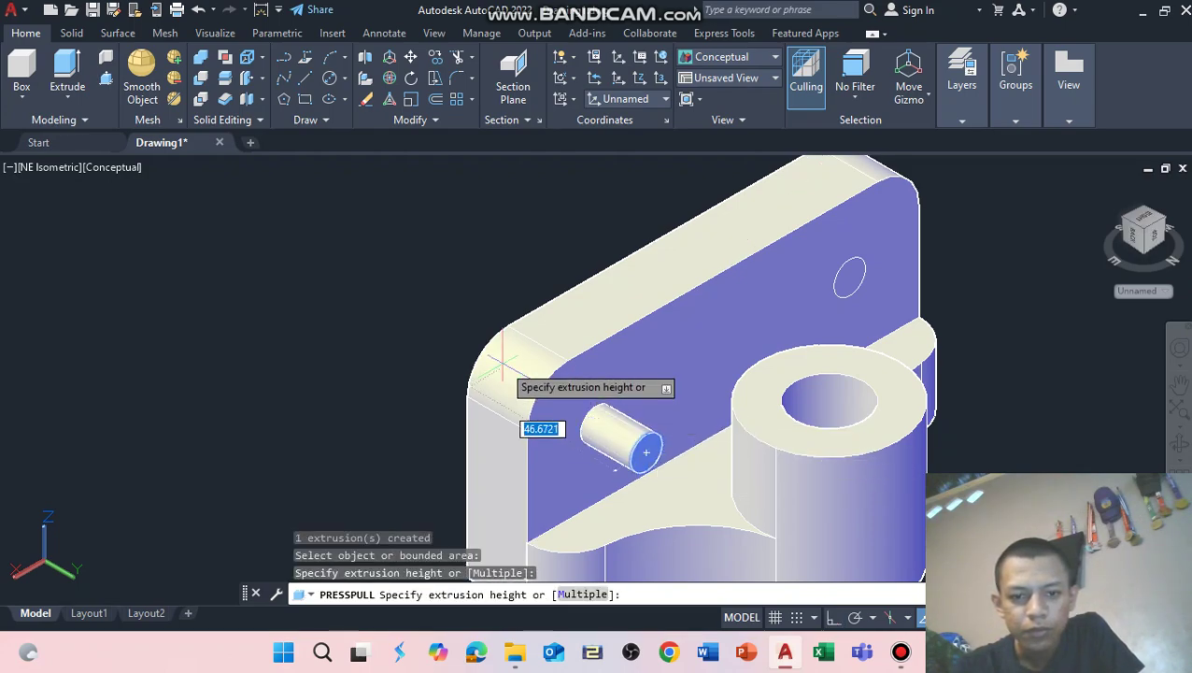
{"action": "left_click", "coordinate": [473, 346]}
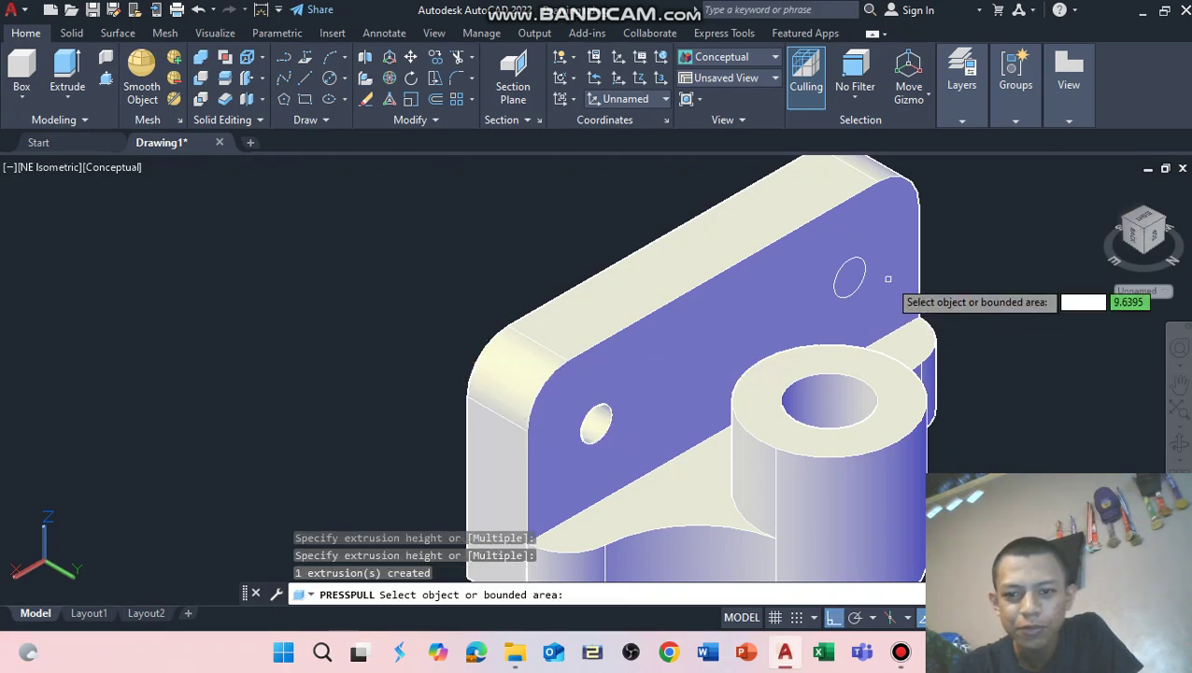
{"action": "left_click", "coordinate": [849, 278]}
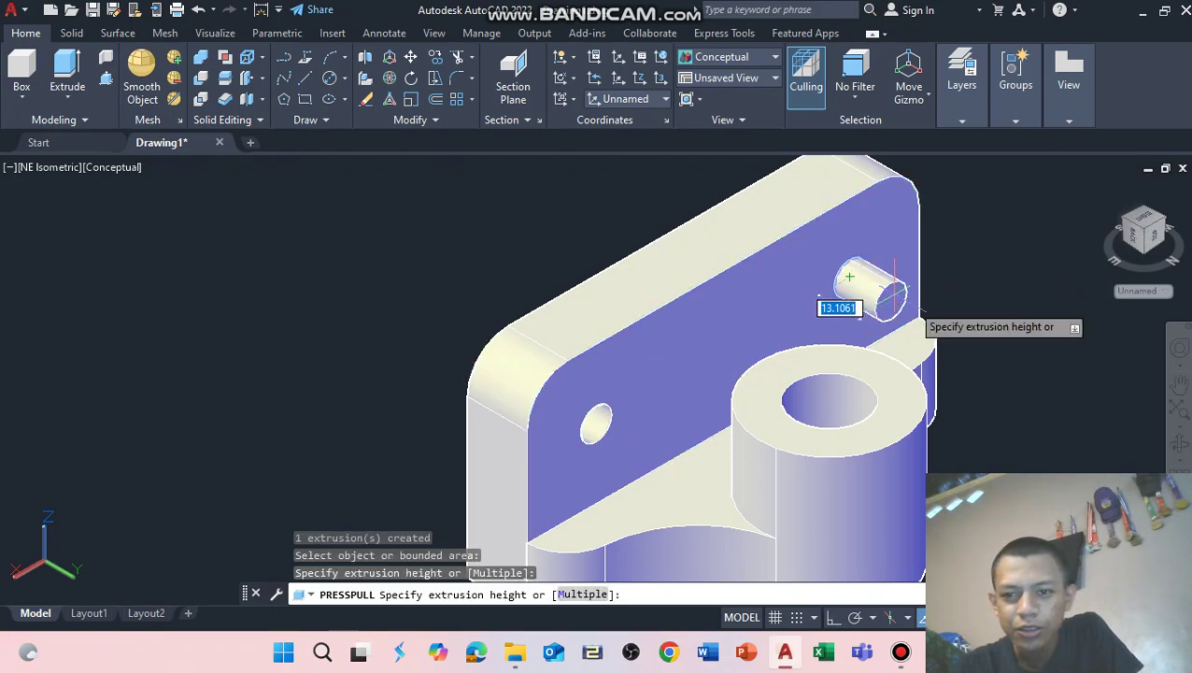
{"action": "left_click", "coordinate": [921, 312]}
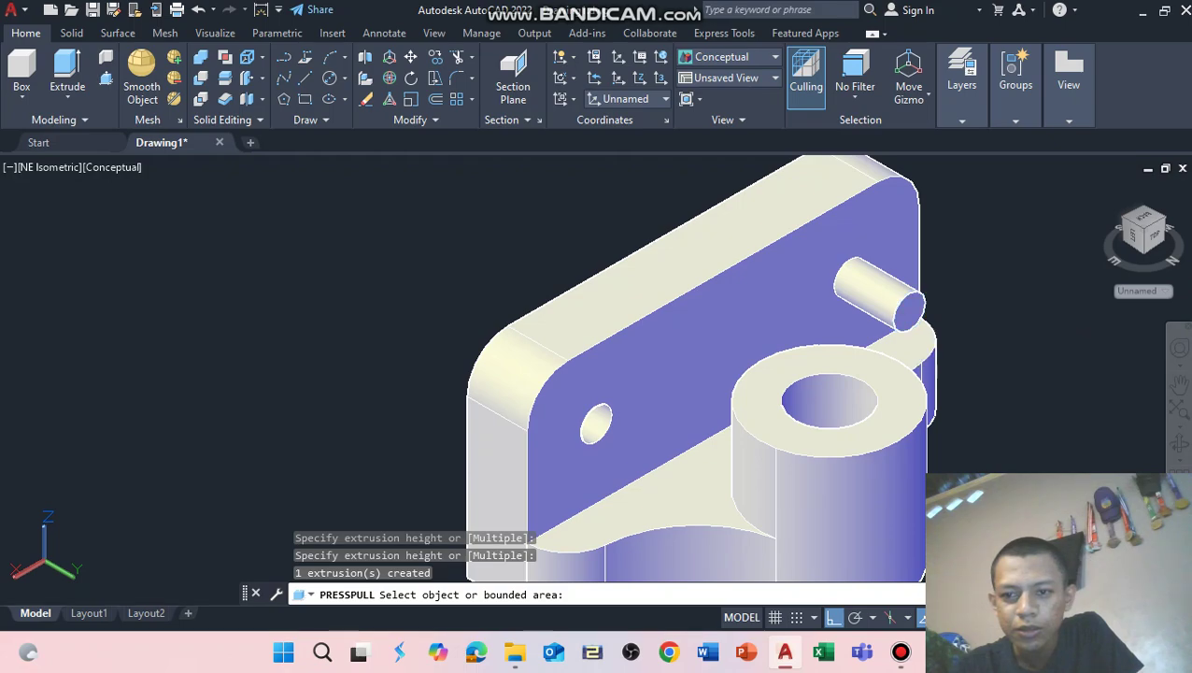
{"action": "left_click", "coordinate": [906, 307]}
{"action": "left_click", "coordinate": [715, 198]}
- Orbit the finished support to a front-right view and save the drawing
{"action": "scroll", "coordinate": [817, 357], "scroll_direction": "down", "scroll_amount": 2}
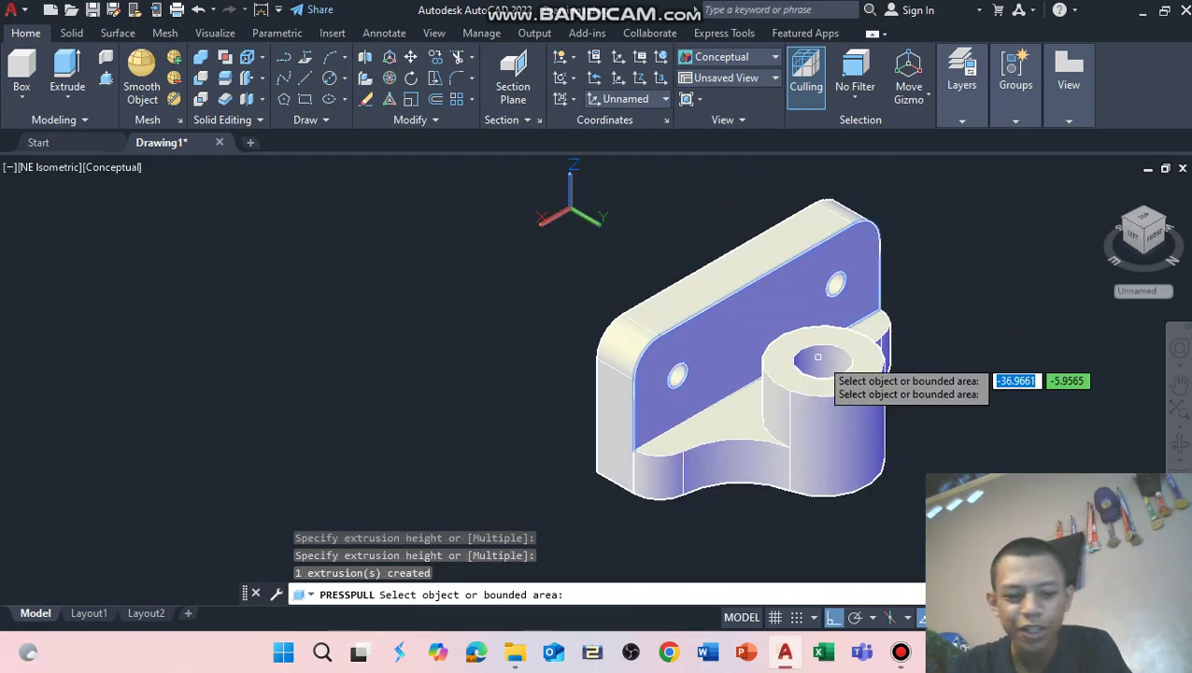
{"action": "middle_click_drag", "start_coordinate": [794, 393], "coordinate": [941, 383], "text": "shift"}
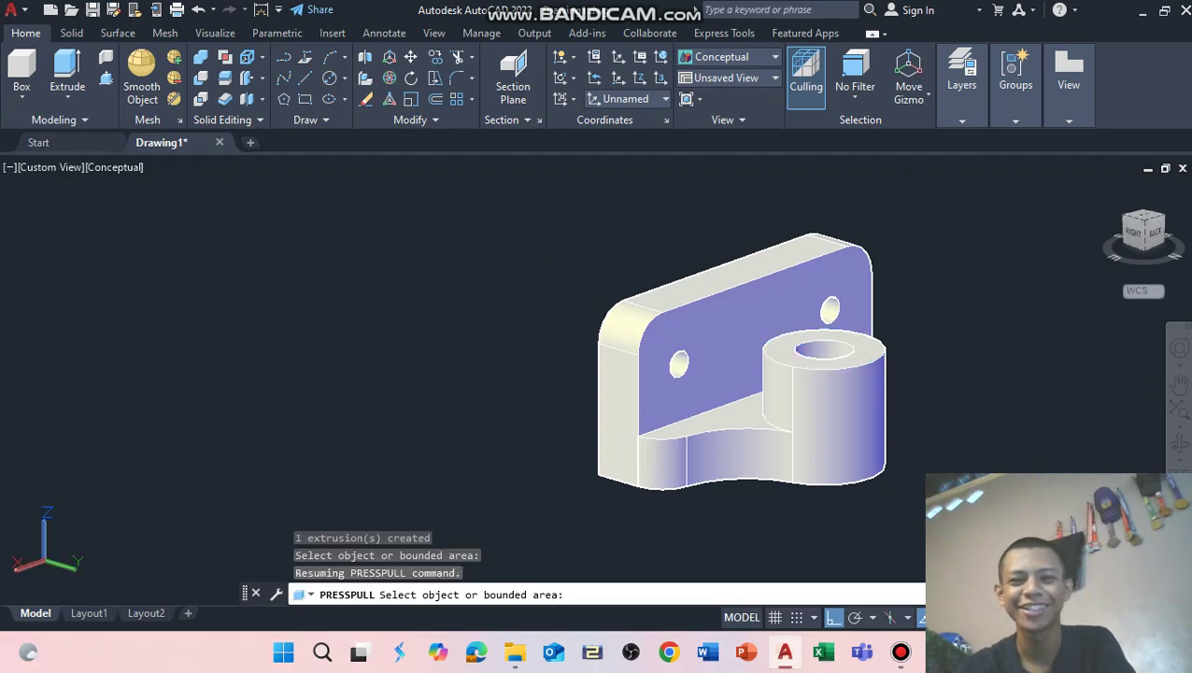
{"action": "key", "text": "ctrl+s"}
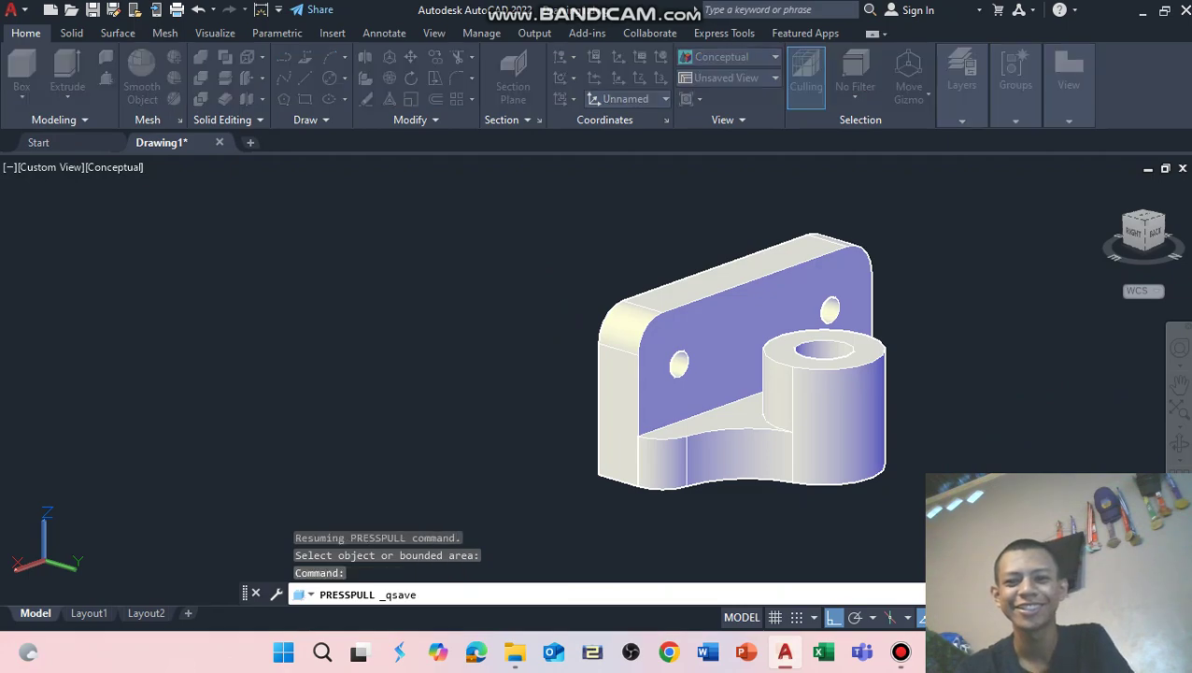